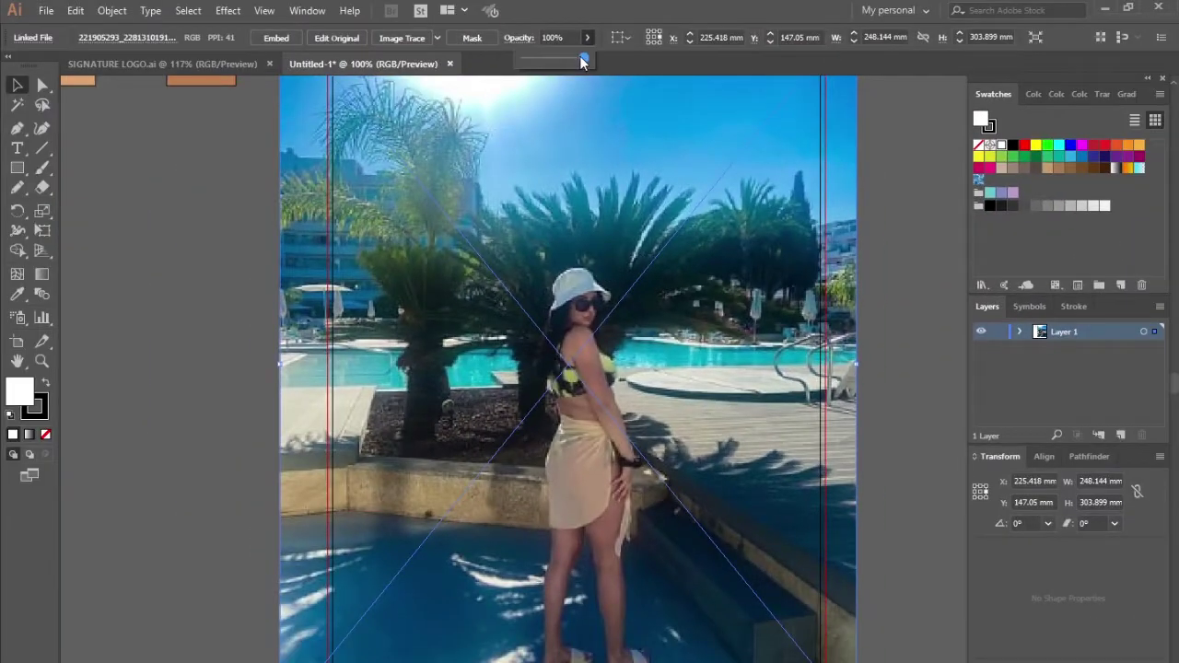
- Fade the reference photo to 85% opacity and set new shapes to no stroke
left_click_drag(583, 62, 568, 73)
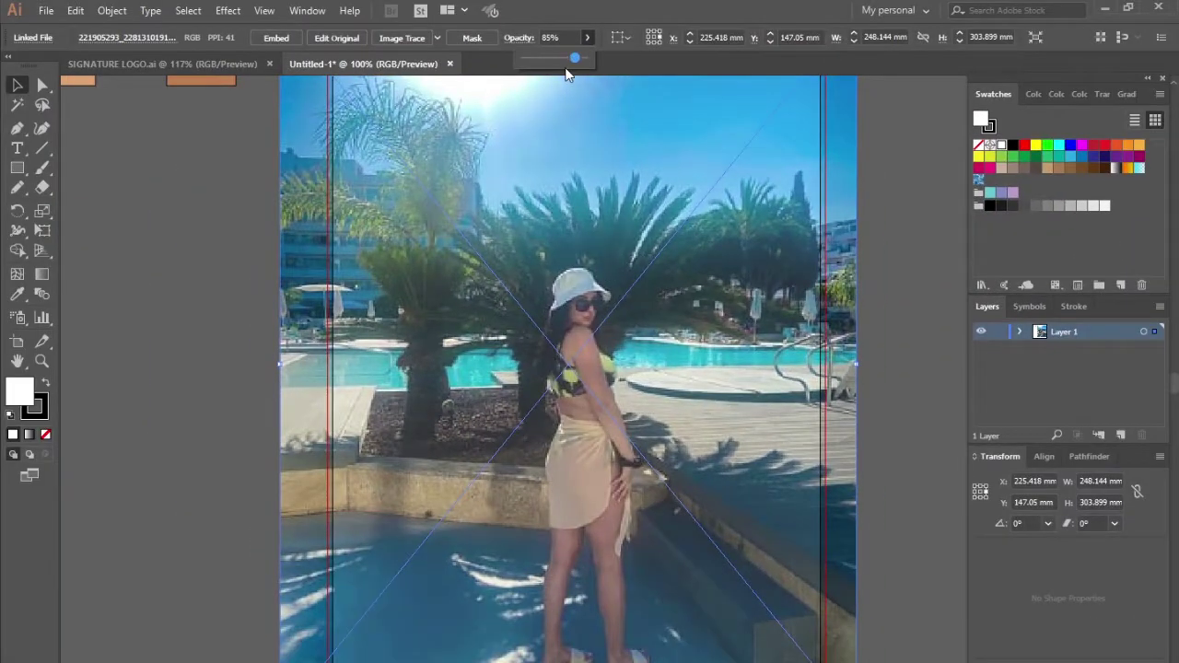
key("ctrl+shift+a")
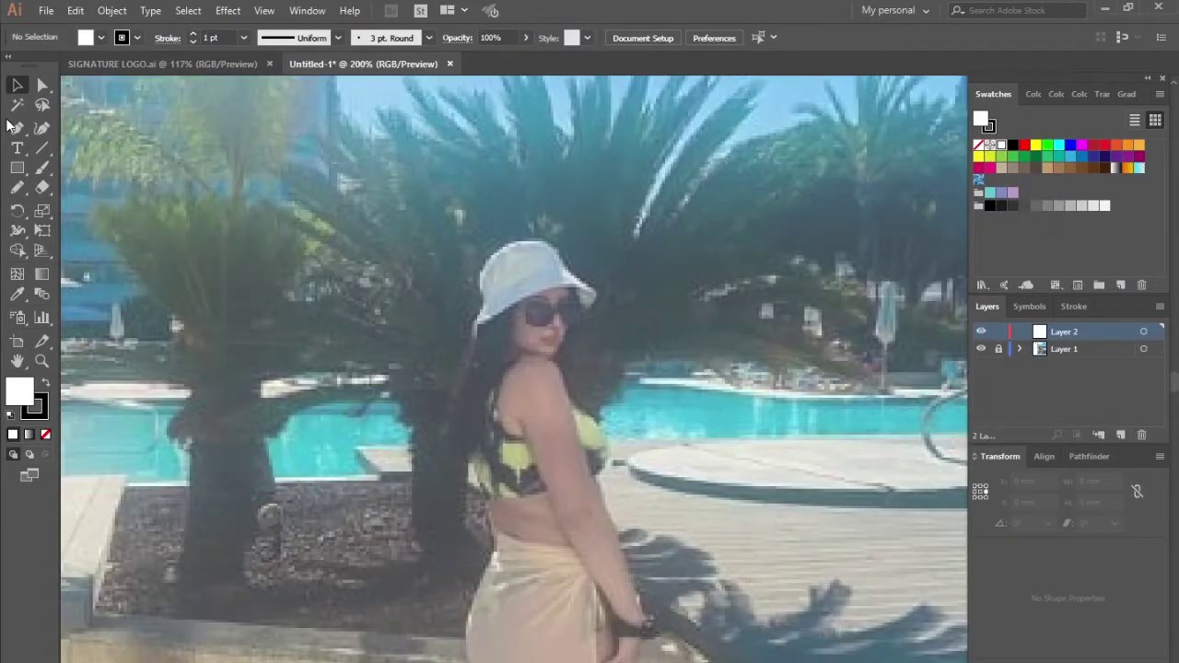
left_click(17, 128)
left_click(46, 434)
scroll(535, 233, "up", 5)
- Trace the bucket hat and brim as one closed white shape over the photo
left_click(565, 224)
left_click_drag(405, 350, 419, 488)
left_click_drag(391, 613, 430, 544)
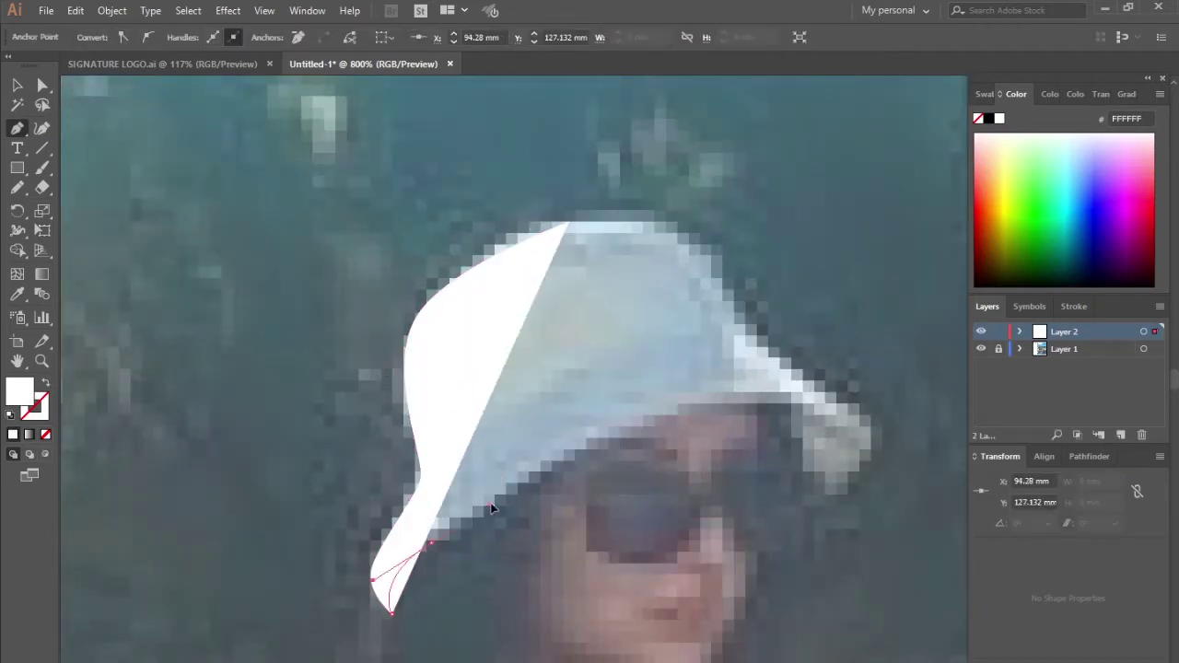
left_click_drag(805, 505, 838, 488)
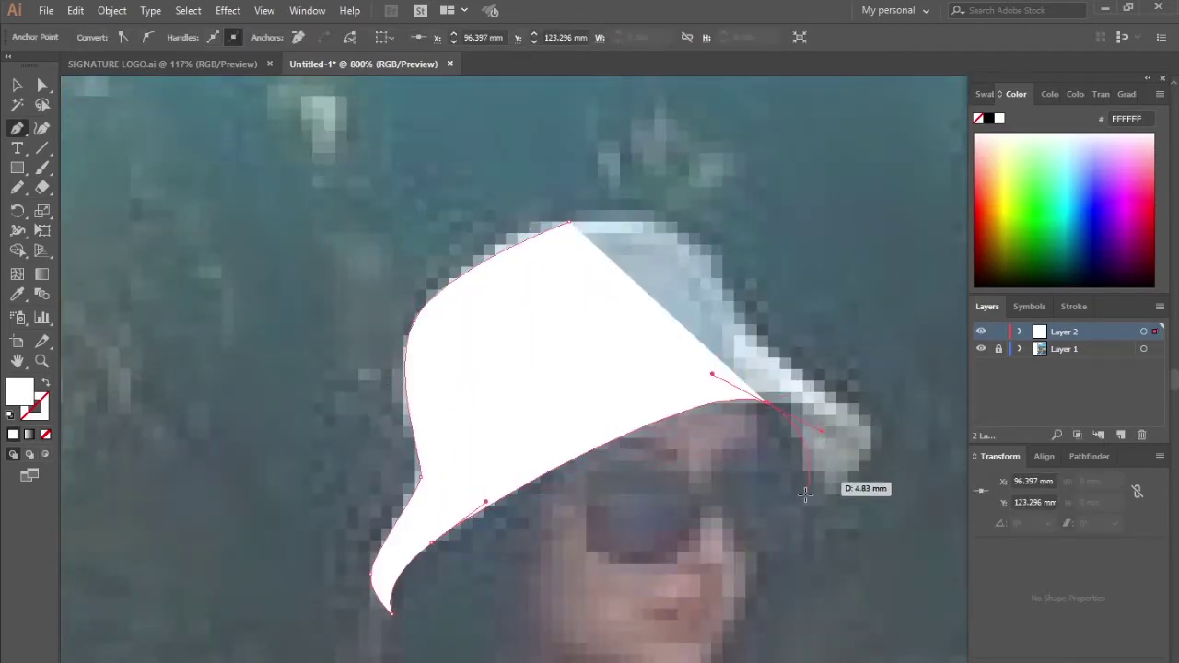
left_click(884, 428)
left_click(794, 374)
left_click(755, 336)
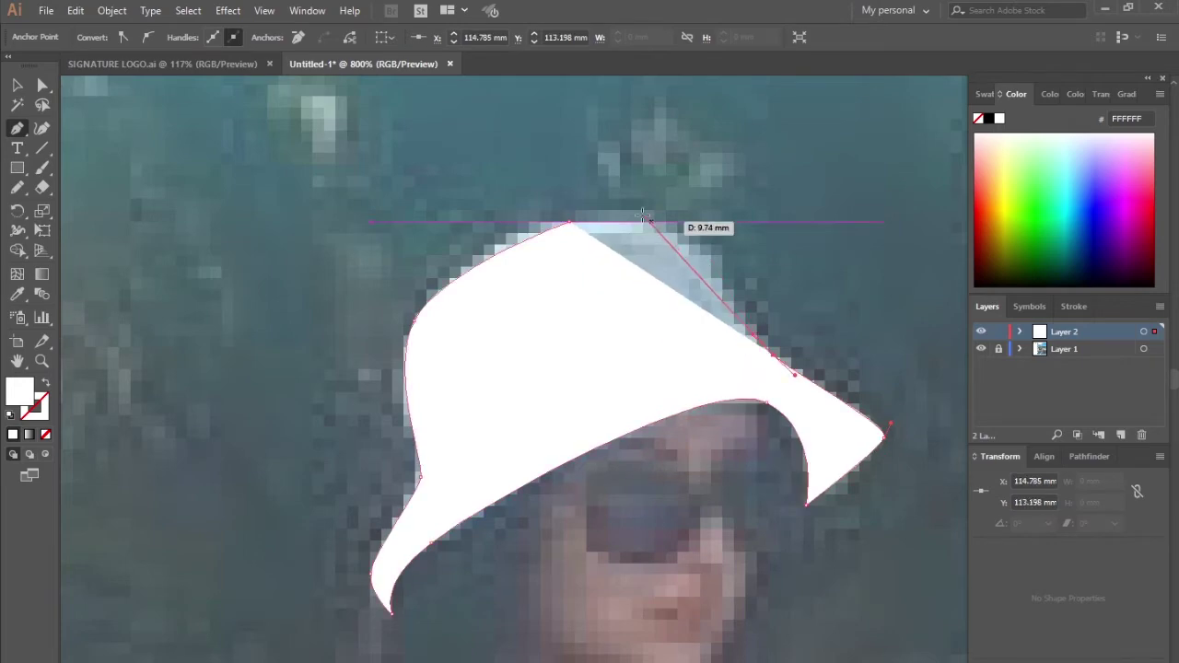
left_click(569, 223)
key("ctrl+minus")
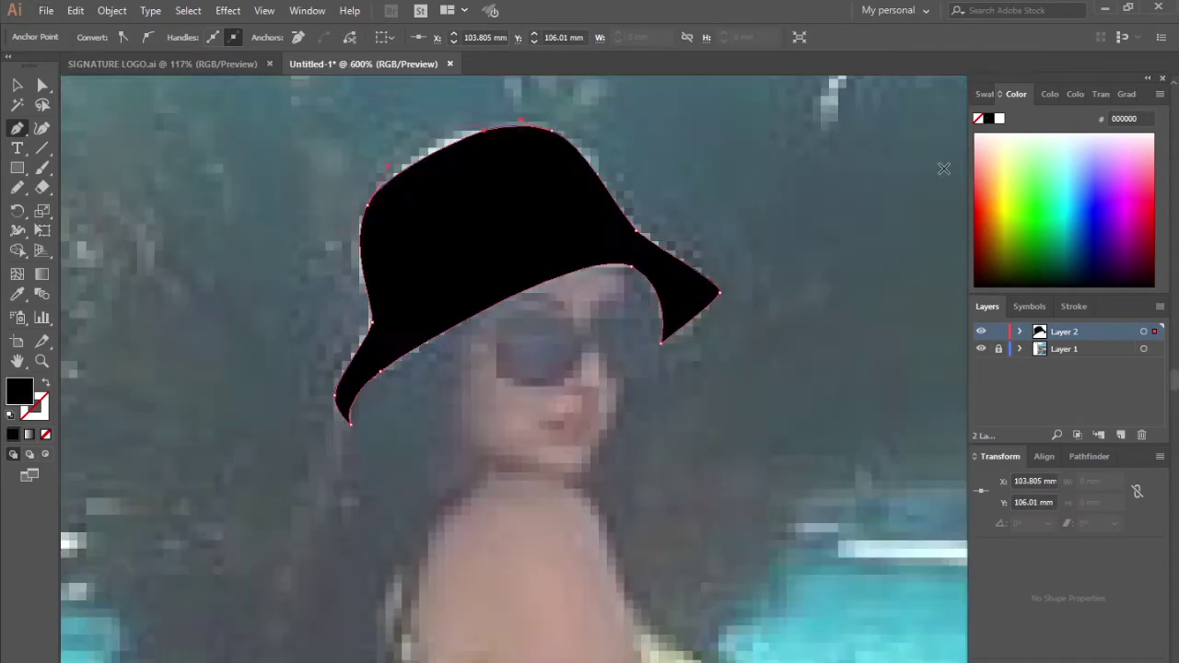
key("ctrl+plus")
key("ctrl+plus")
- Outline the sunglasses' left temple, top edge and left lens up to the bridge
left_click(281, 275)
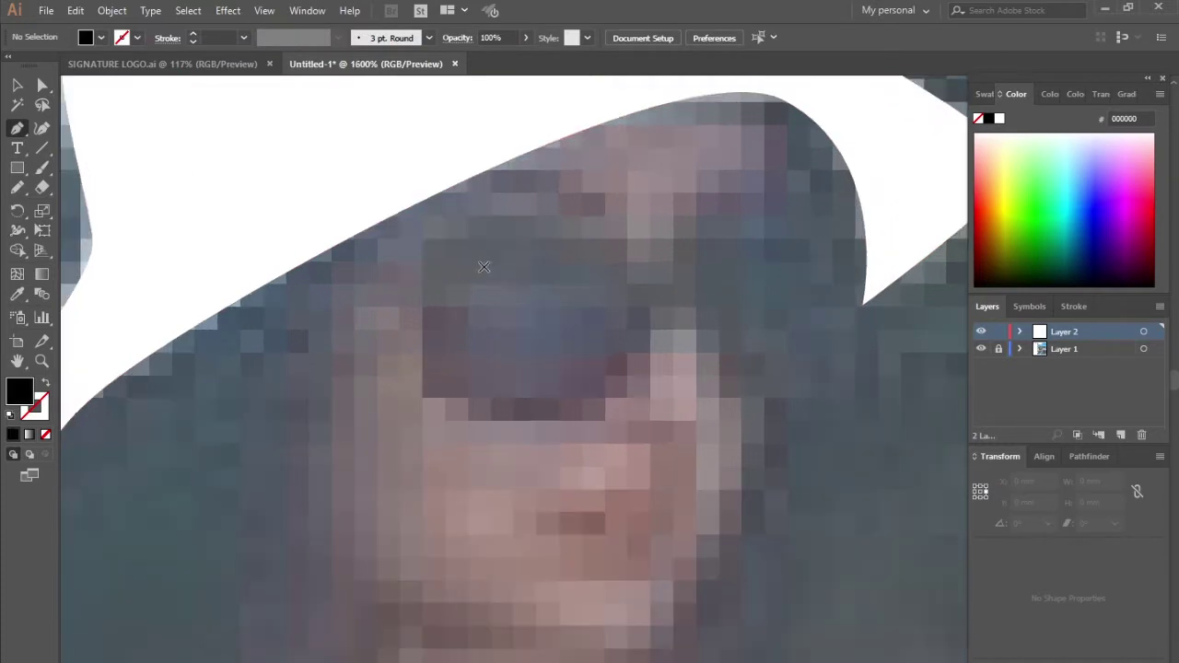
left_click(418, 267)
left_click_drag(446, 397, 488, 399)
left_click_drag(610, 397, 639, 374)
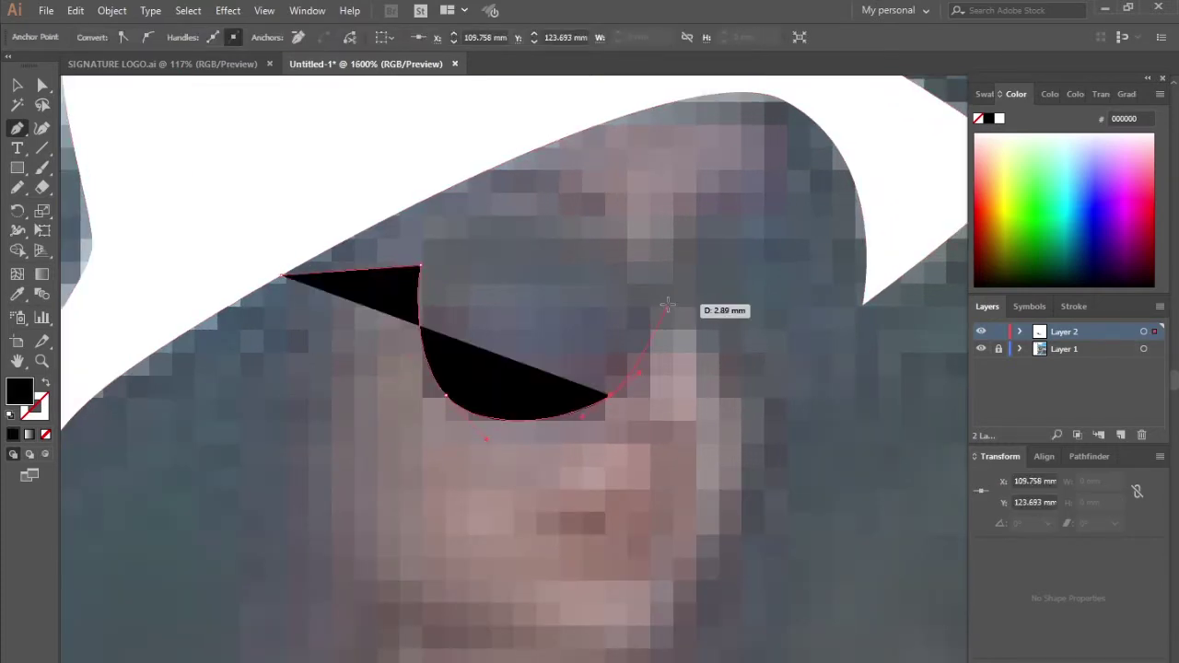
left_click(648, 306)
key("ctrl+minus")
key("ctrl+plus")
- Continue over the nose bridge and around the right lens, closing the sunglasses shape
left_click_drag(720, 291, 732, 327)
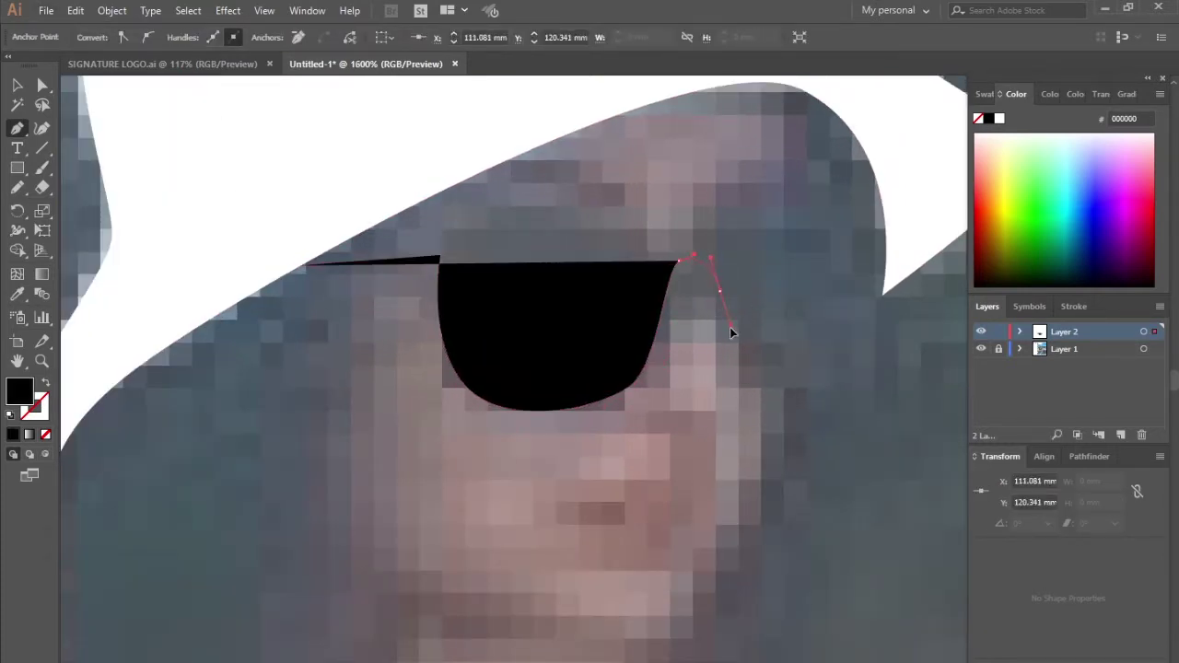
left_click(808, 398)
left_click_drag(842, 378, 870, 362)
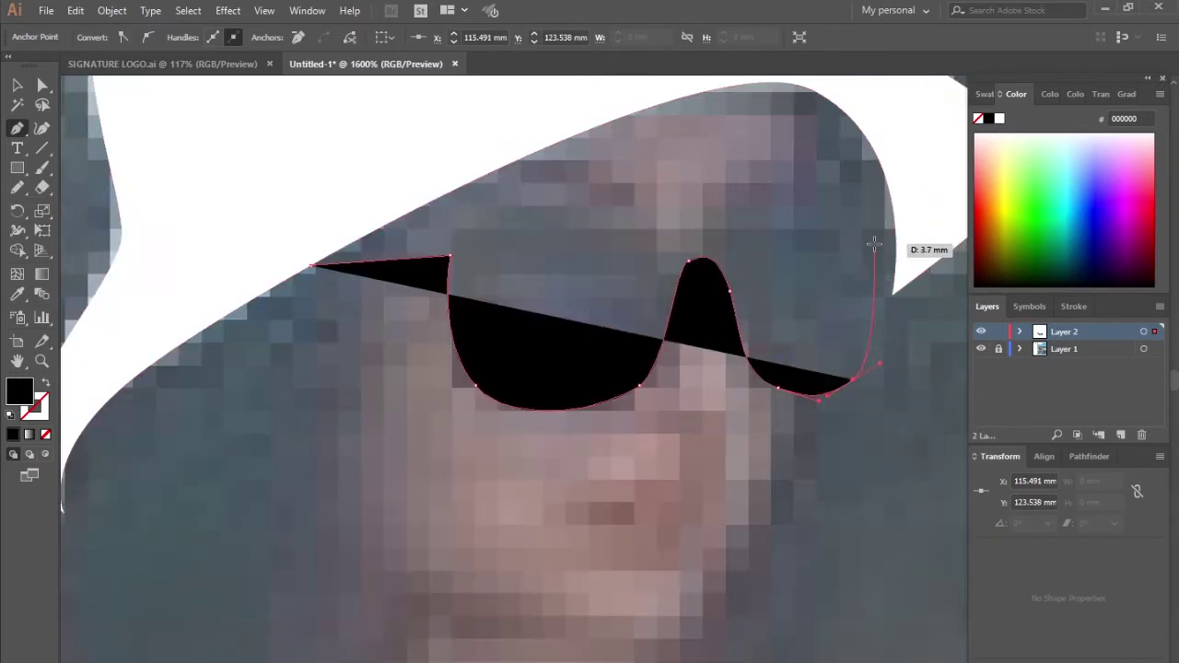
mouse_move(892, 293)
left_mouse_down()
mouse_move(891, 197)
mouse_move(866, 200)
left_mouse_up()
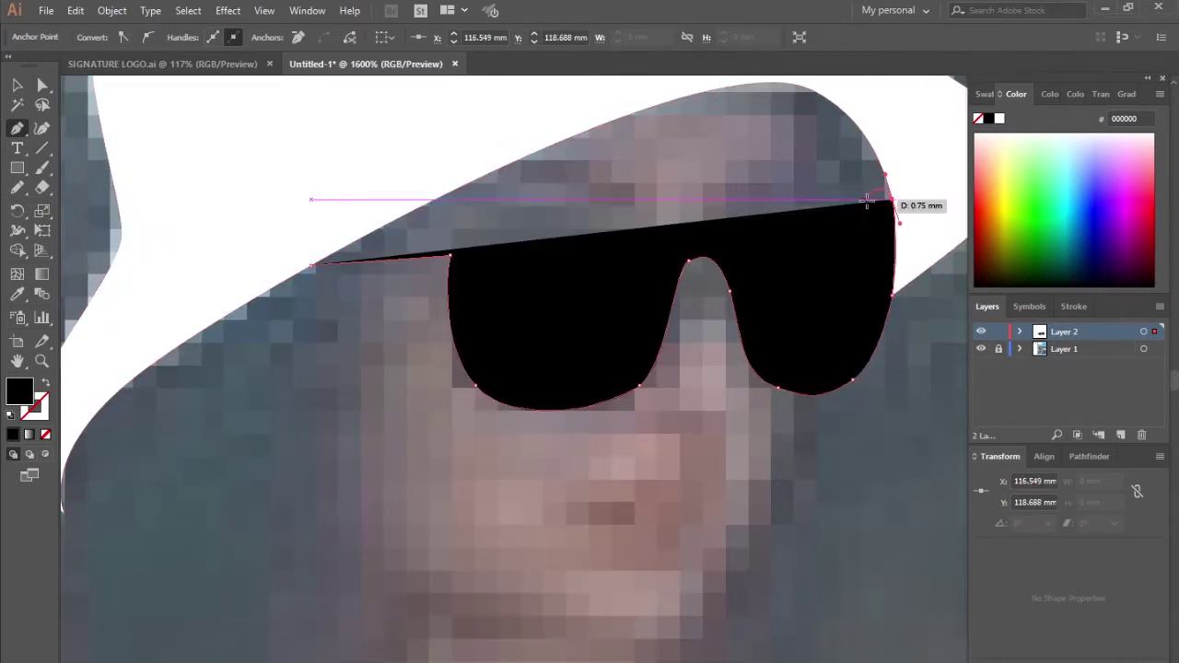
left_click_drag(642, 217, 605, 214)
left_click_drag(451, 225, 445, 233)
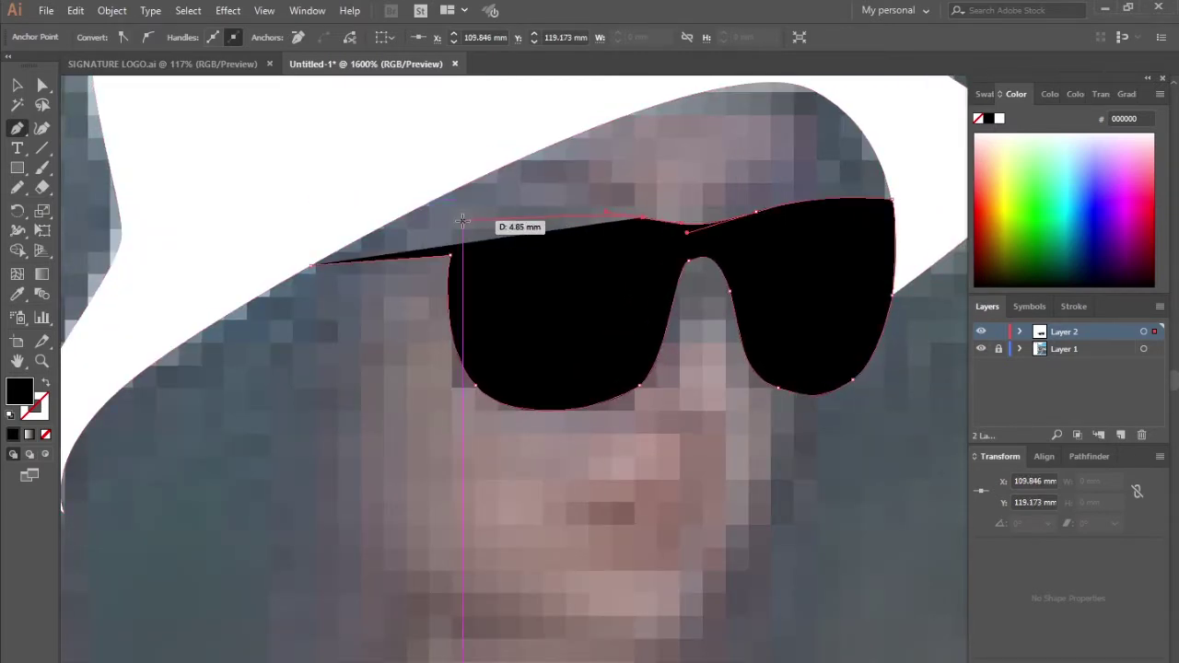
left_click(316, 267)
- Fill the sunglasses near-black and begin the hair outline under the hat's left brim
scroll(536, 235, "down", 3)
scroll(536, 235, "down", 2)
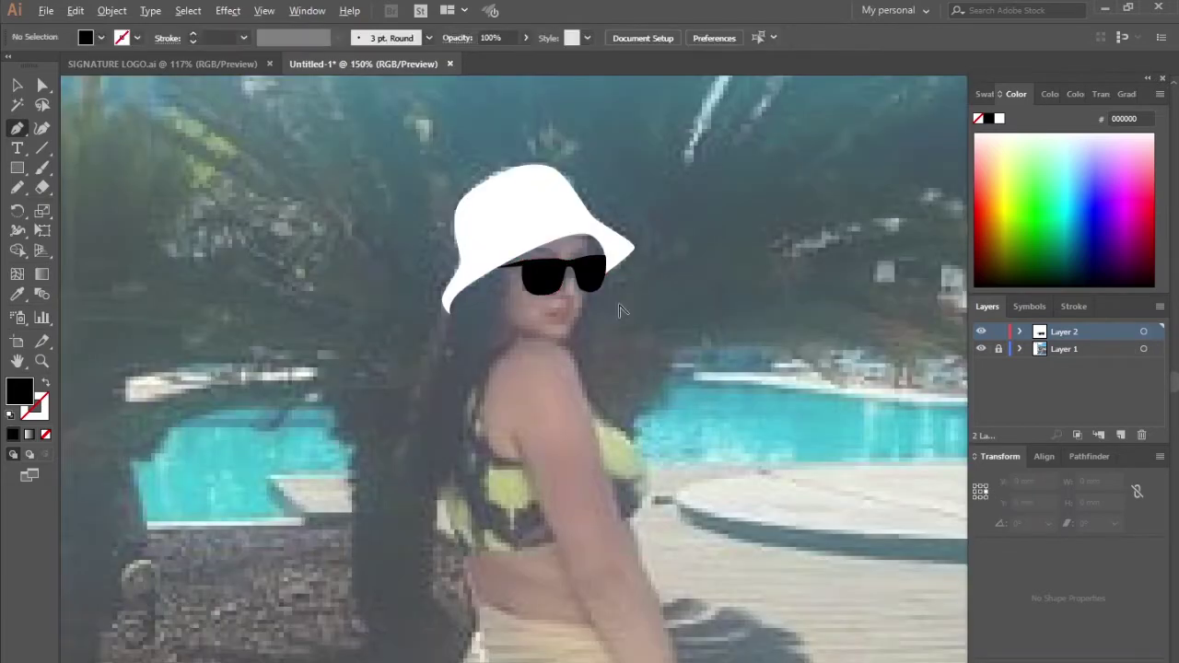
left_click(984, 94)
scroll(608, 276, "down", 1)
scroll(608, 277, "down", 1)
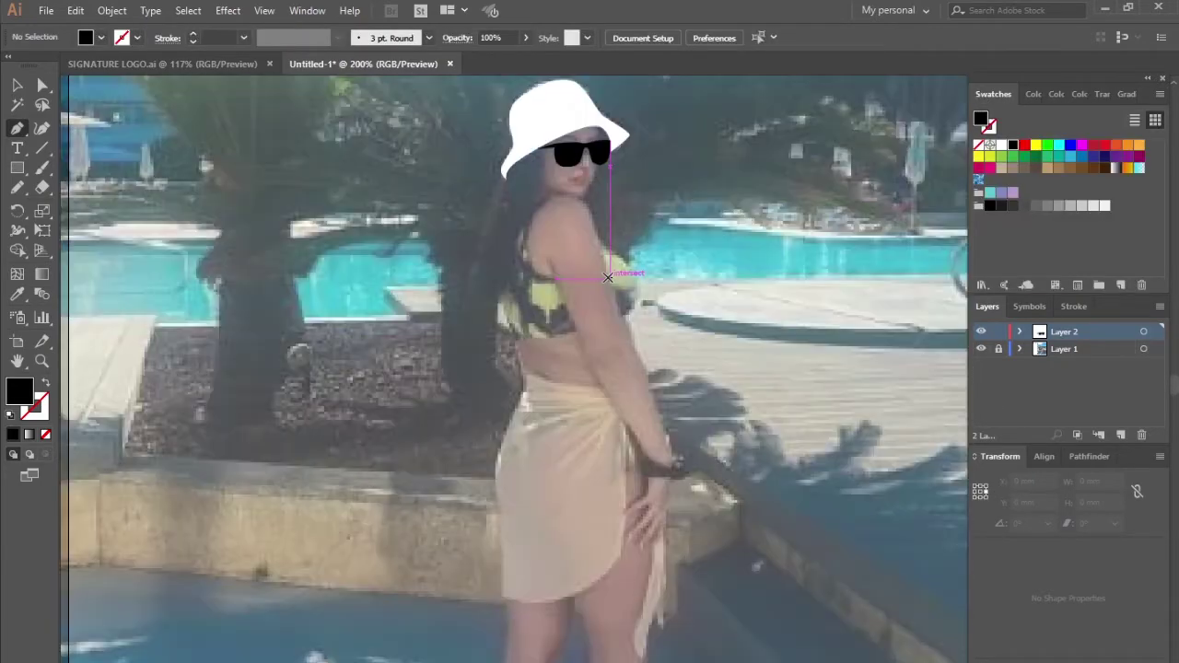
scroll(562, 171, "up", 1)
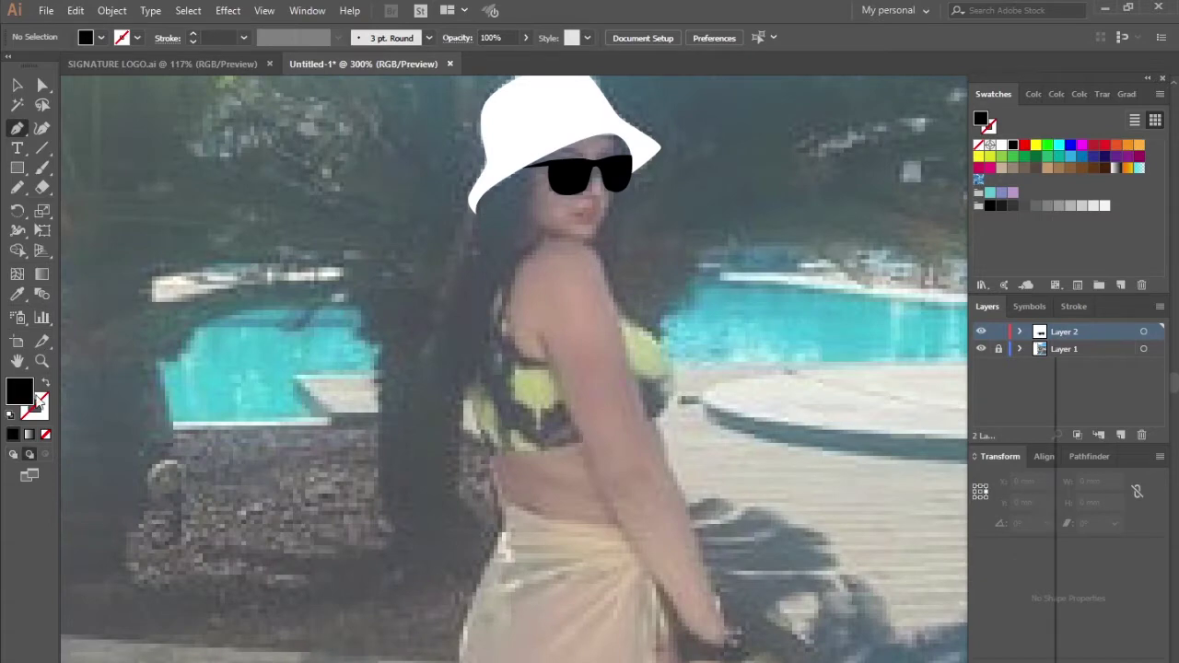
double_click(20, 390)
left_click(995, 417)
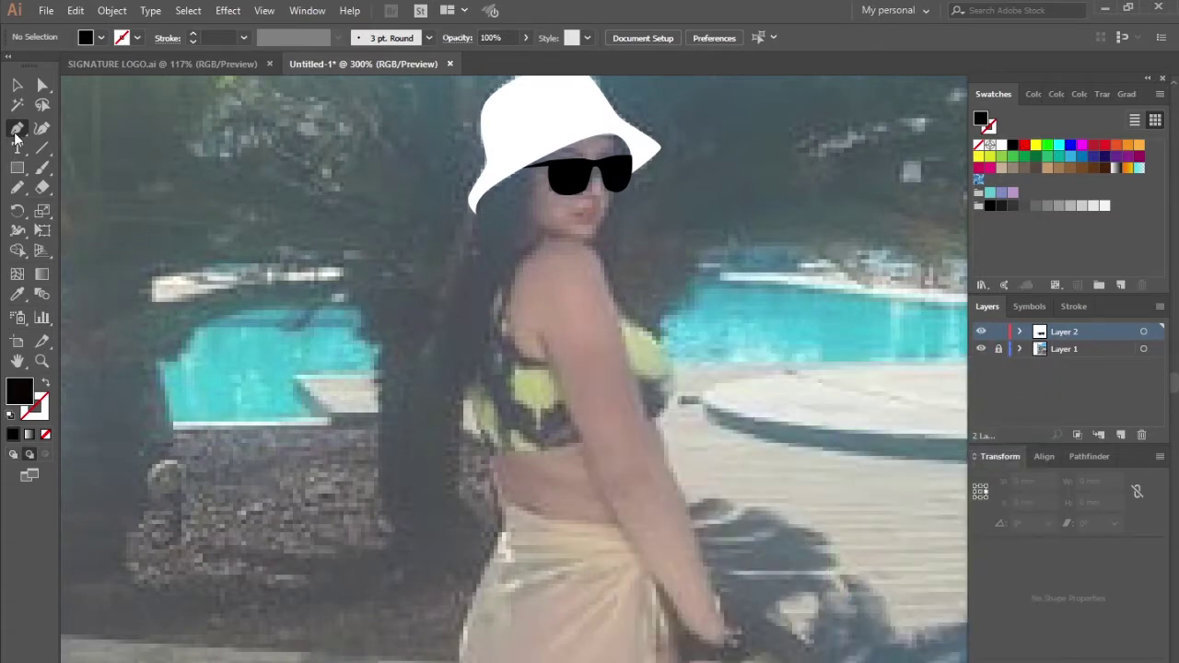
scroll(553, 276, "up", 1)
left_click(451, 174)
left_click_drag(429, 271, 406, 330)
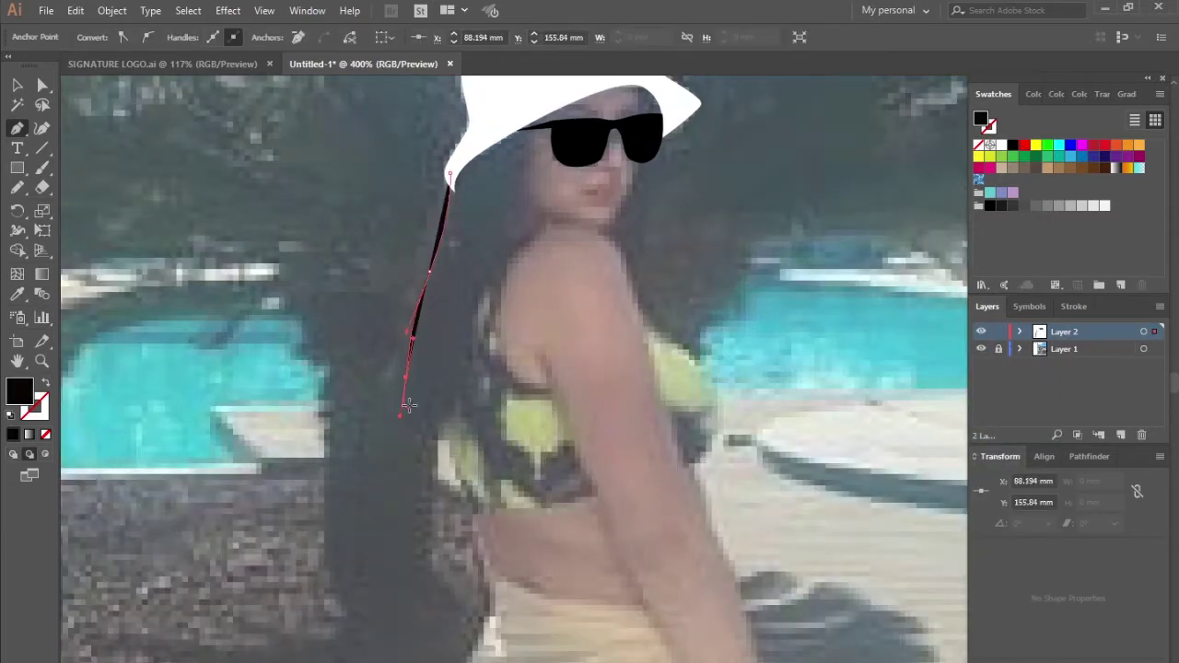
- Extend the hair outline down her left side to pointed strand tips and back up
scroll(409, 439, "up", 1)
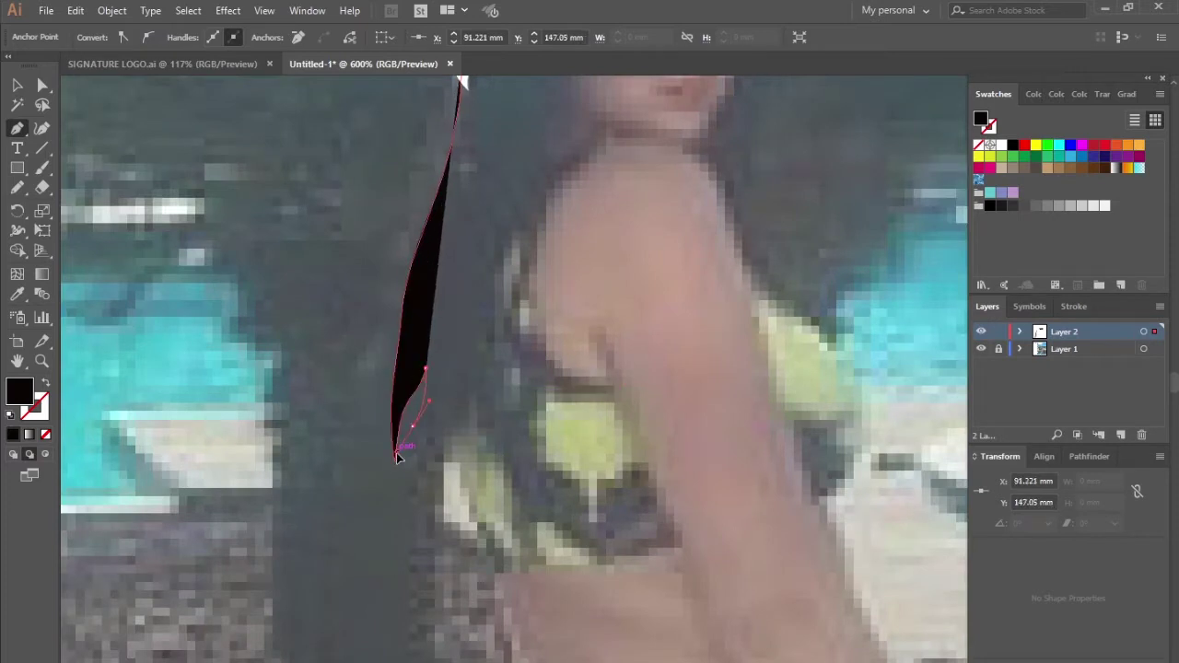
left_click_drag(426, 502, 427, 452)
left_click_drag(479, 419, 515, 416)
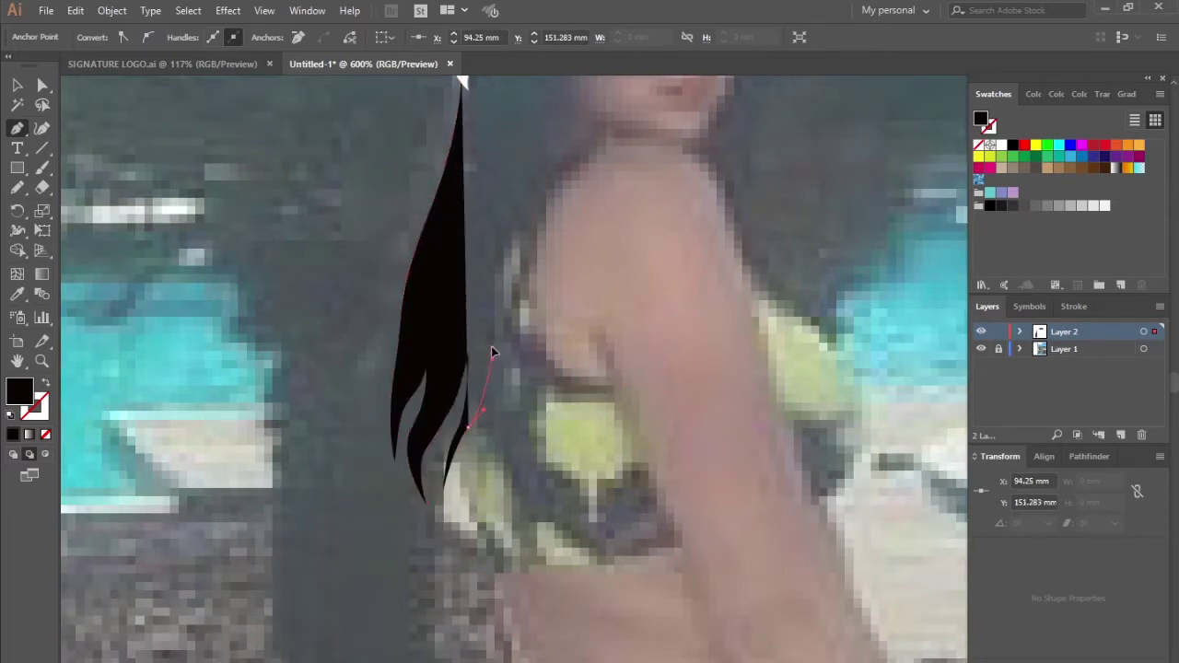
scroll(492, 349, "down", 2)
scroll(511, 329, "up", 2)
mouse_move(544, 337)
left_mouse_down()
mouse_move(547, 284)
mouse_move(576, 307)
left_mouse_up()
- Run the hair edge under the brim and down beside her cheek, closing the shape
left_click(561, 163)
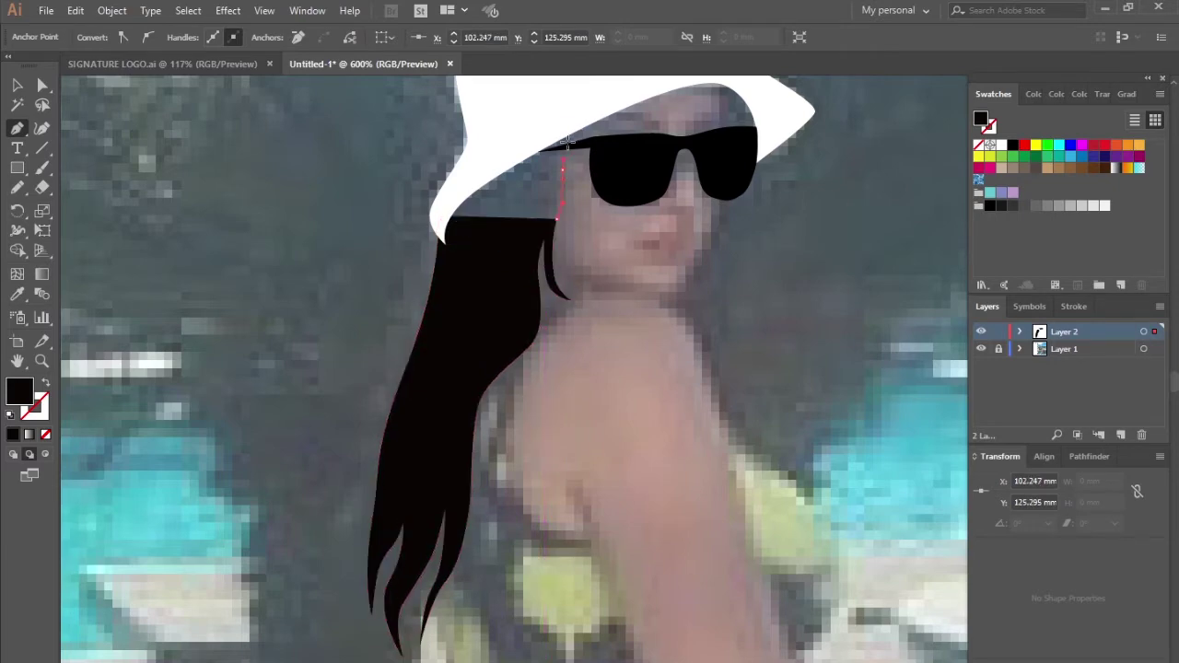
left_click_drag(596, 124, 623, 104)
scroll(605, 158, "up", 1)
scroll(690, 169, "up", 1)
left_click(709, 292)
left_click_drag(672, 397, 742, 296)
left_click(644, 120)
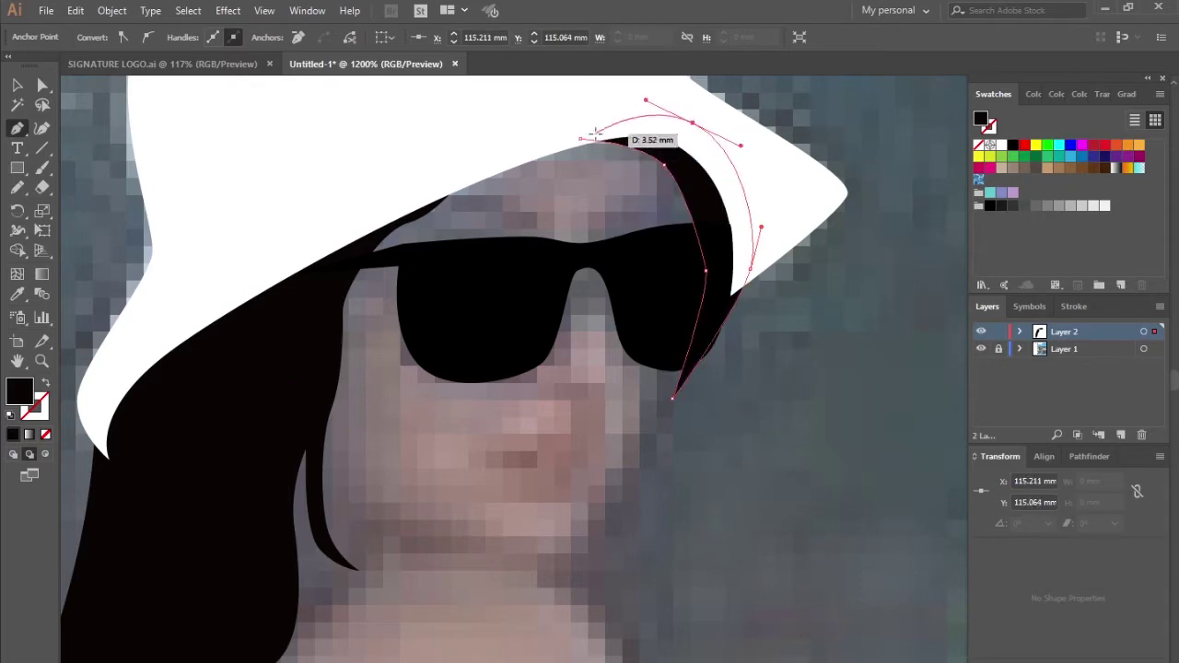
- Deselect the finished hair and begin choosing a yellow-green fill colour
scroll(663, 212, "down", 1)
key("ctrl+shift+a")
scroll(636, 276, "down", 1)
scroll(636, 283, "down", 1)
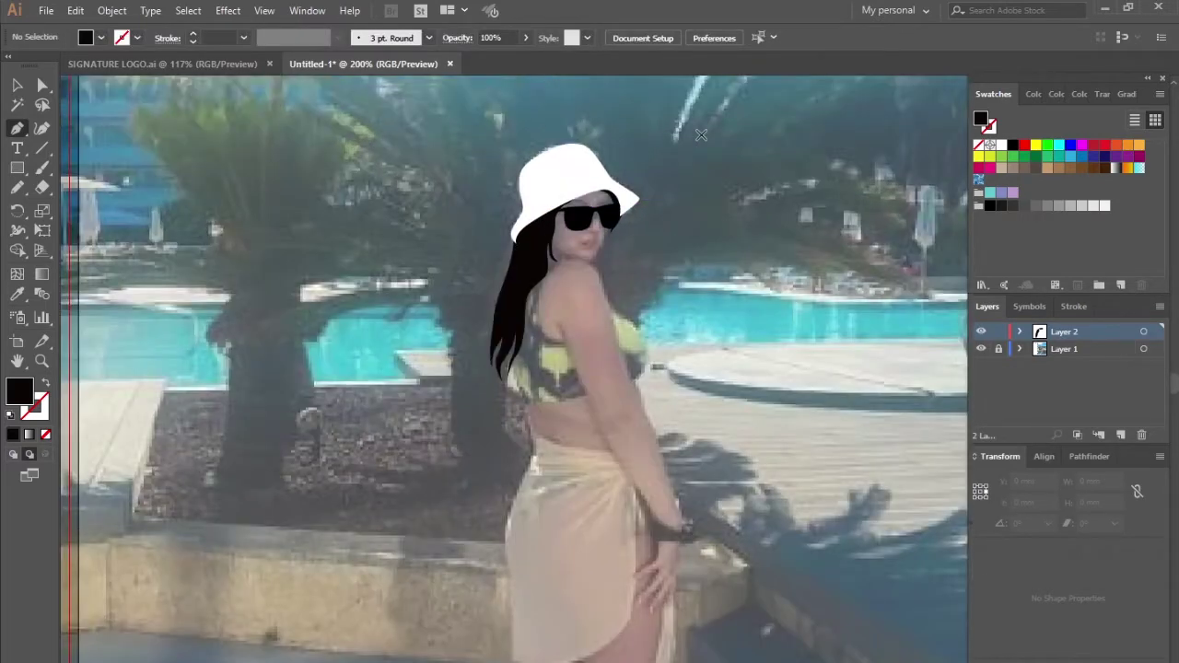
scroll(635, 365, "up", 1)
scroll(620, 248, "up", 1)
double_click(27, 385)
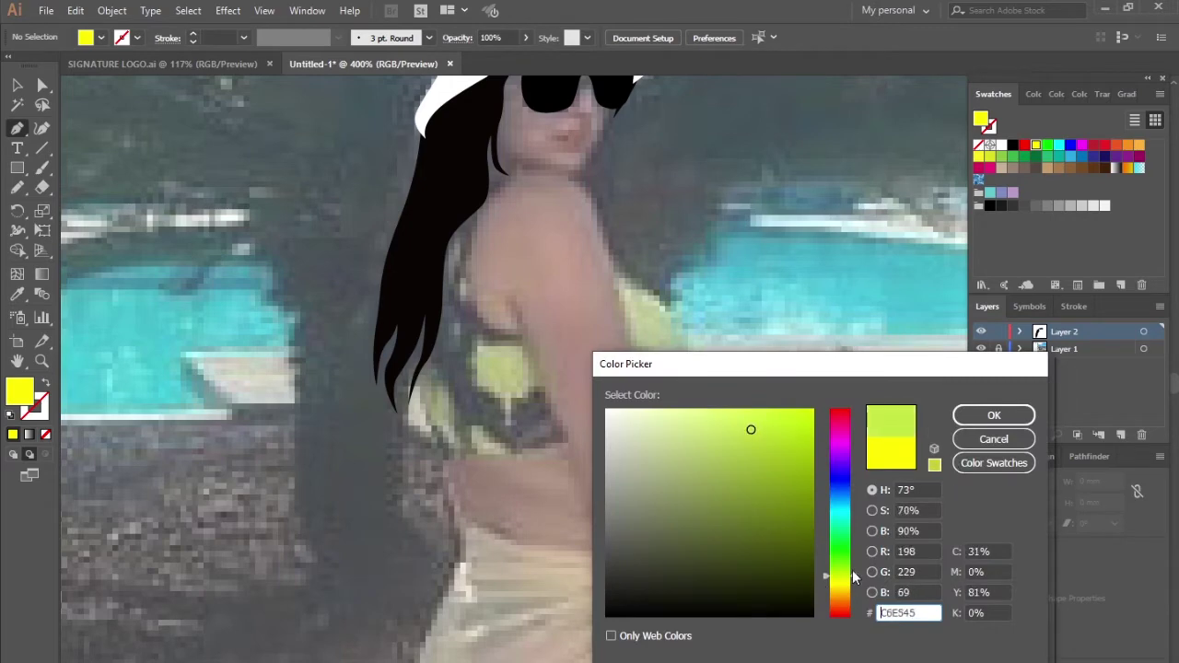
- Draw four freehand C6E545 yellow-green patches across the bikini top
left_click(993, 416)
left_click(17, 188)
scroll(442, 340, "up", 2)
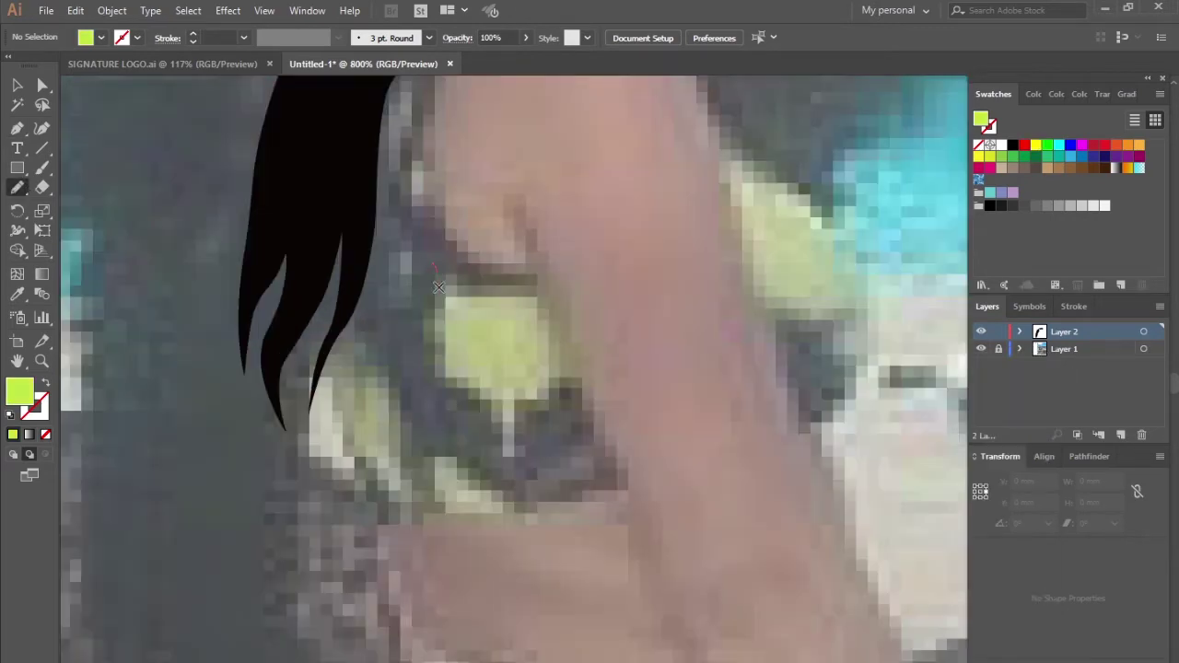
left_click_drag(466, 287, 436, 265)
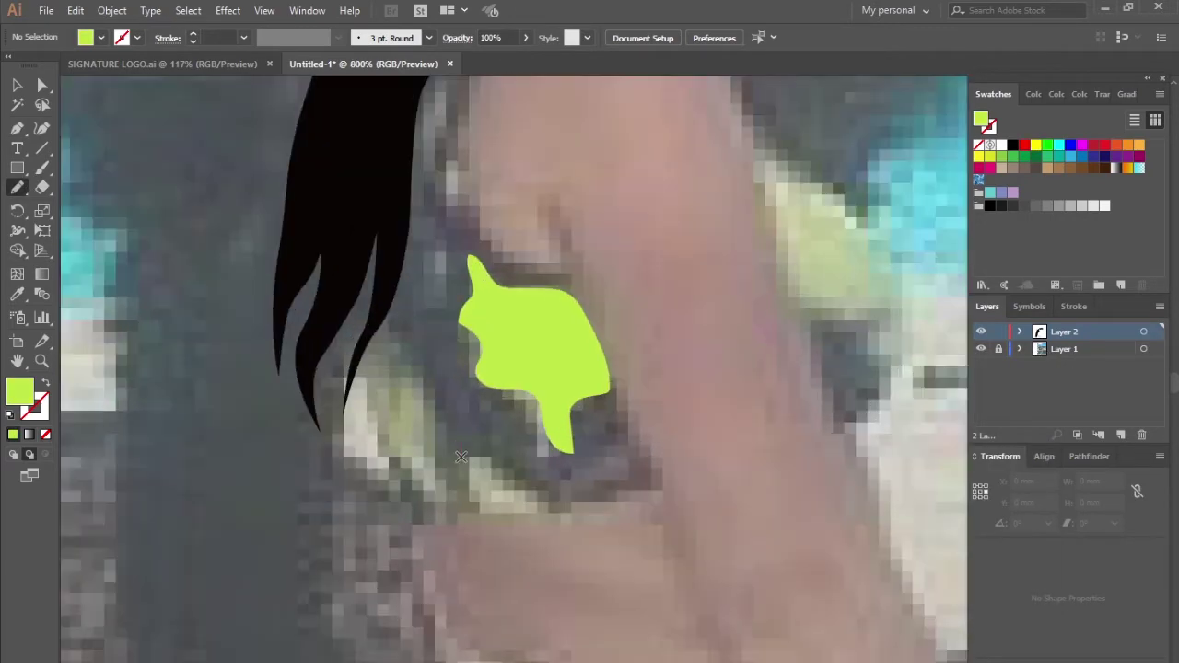
left_click_drag(530, 488, 458, 426)
scroll(694, 292, "down", 2)
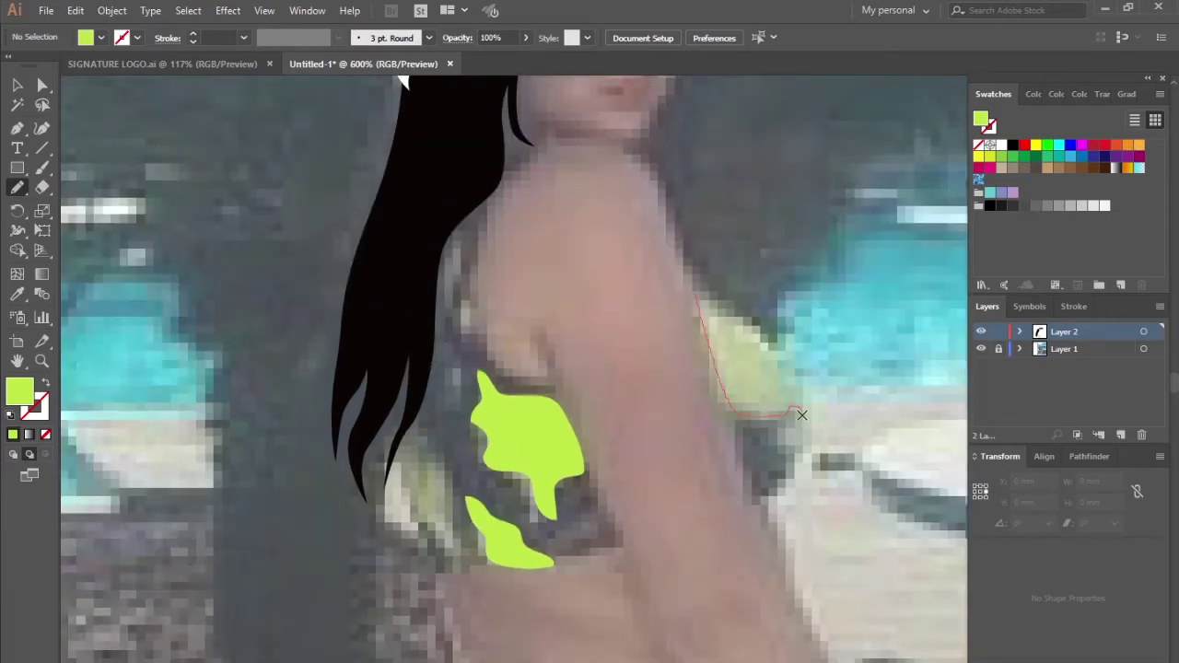
left_click_drag(728, 316, 691, 277)
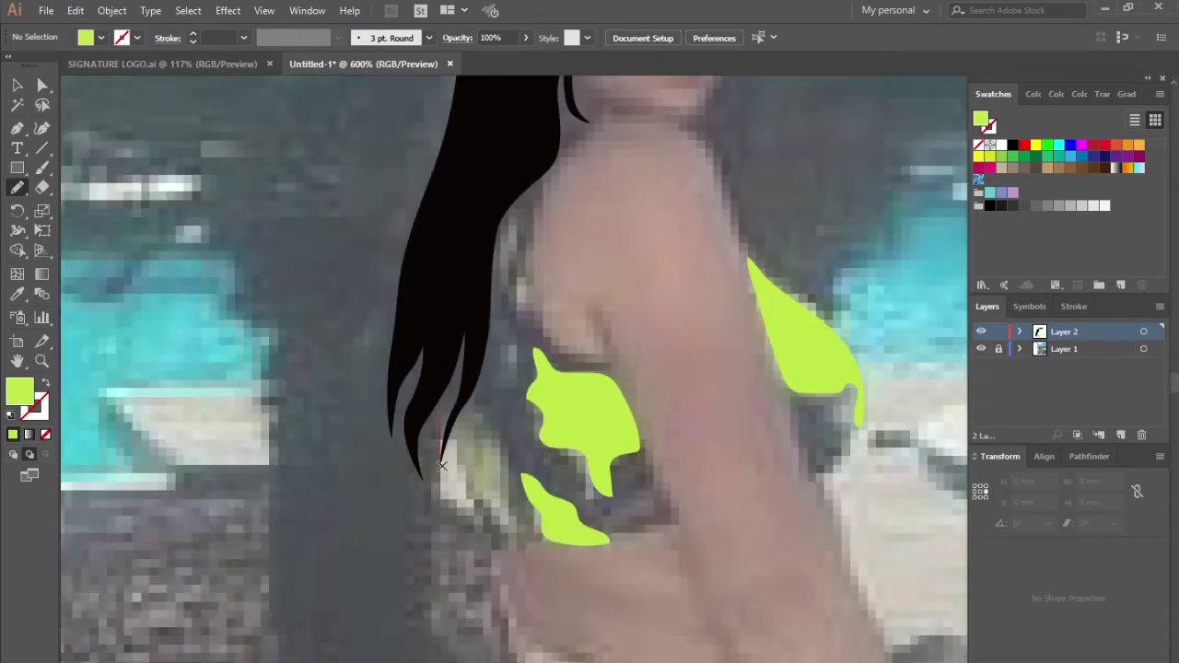
left_click_drag(532, 423, 449, 355)
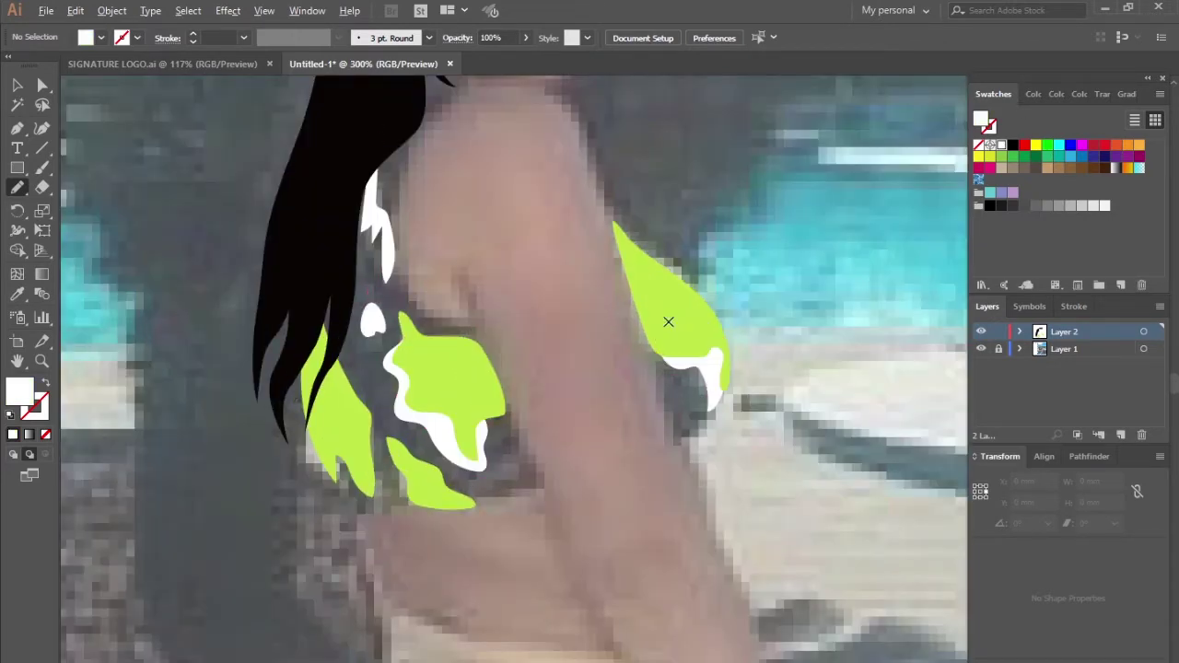
- Add a white accent stroke among the green patches and start picking the 1A1A1A fill
scroll(670, 322, "down", 3)
scroll(423, 360, "up", 5)
left_click_drag(396, 323, 460, 364)
scroll(396, 247, "down", 3)
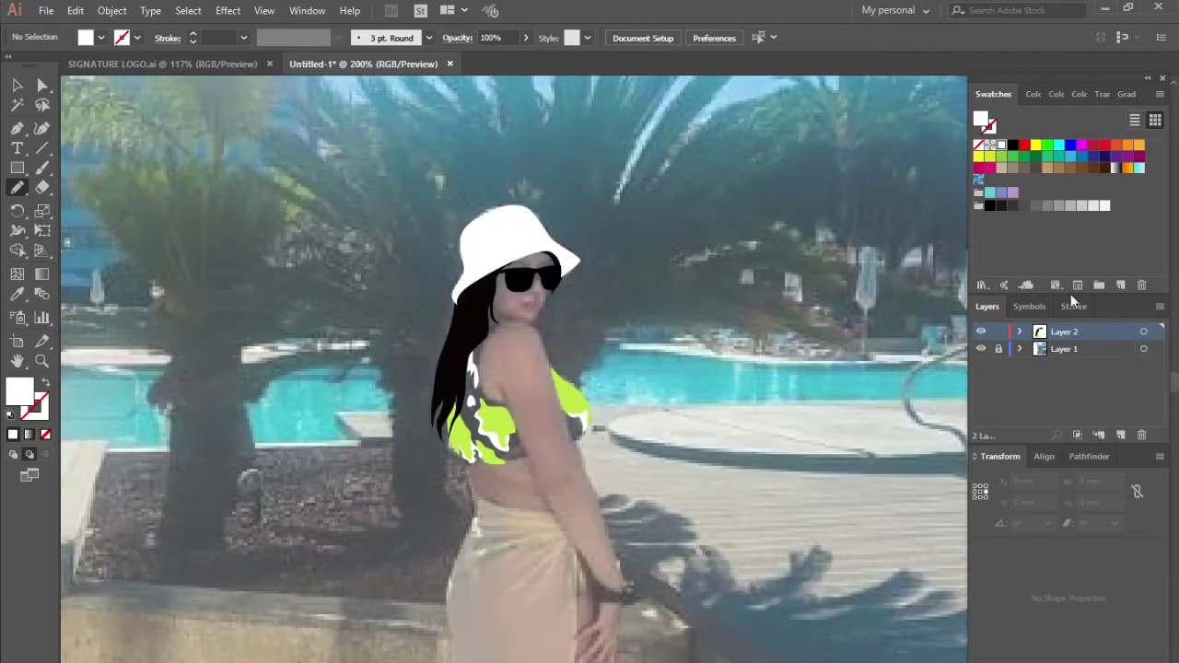
scroll(552, 350, "down", 2)
scroll(734, 399, "up", 3)
scroll(645, 322, "up", 1)
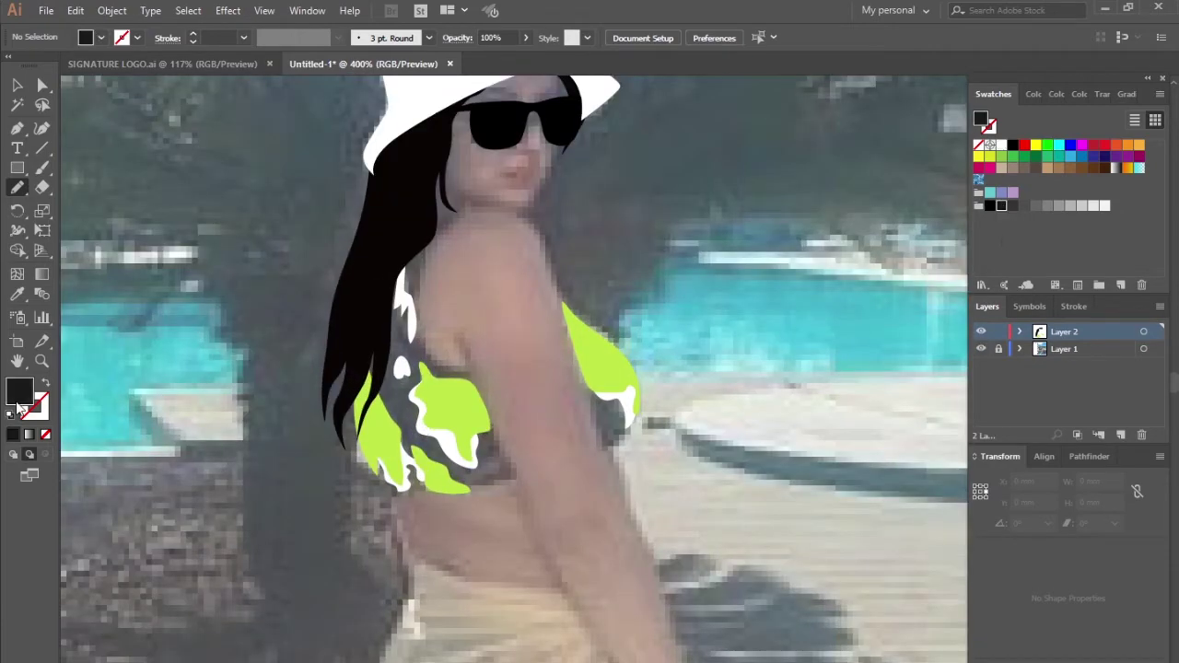
double_click(27, 402)
- Trace a near-black backing shape behind the bikini top, from shoulder to hair edge
left_click(993, 415)
scroll(644, 368, "up", 1)
key("p")
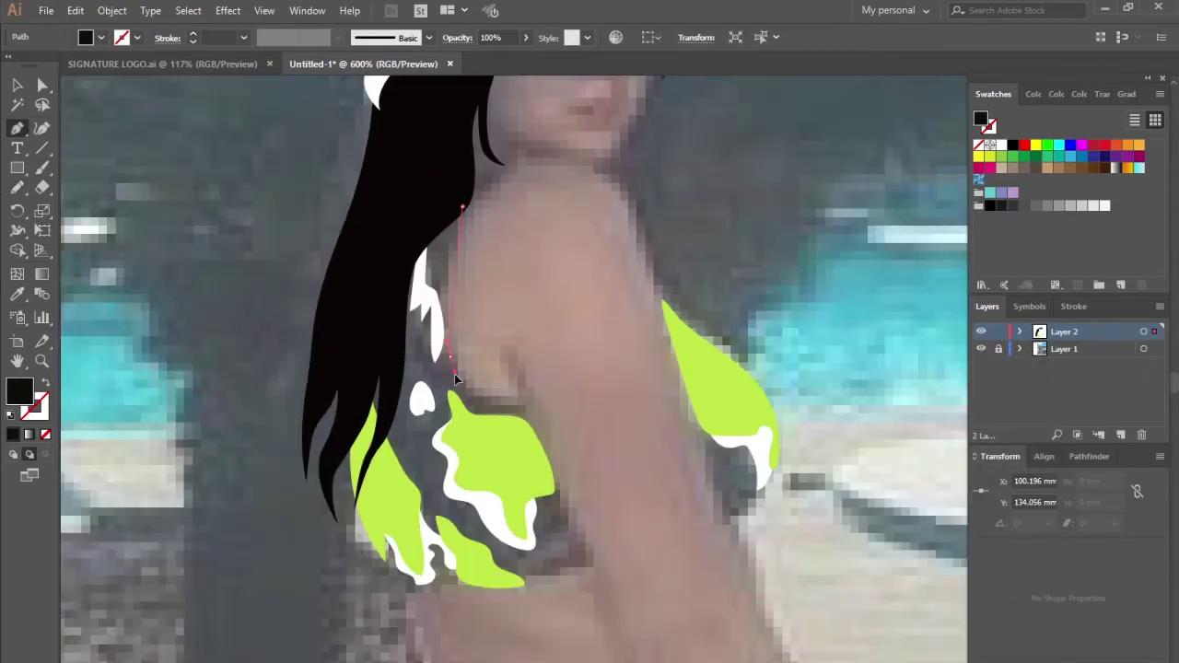
left_click(462, 210)
left_click(523, 398)
left_click(594, 569)
left_click_drag(363, 585, 363, 585)
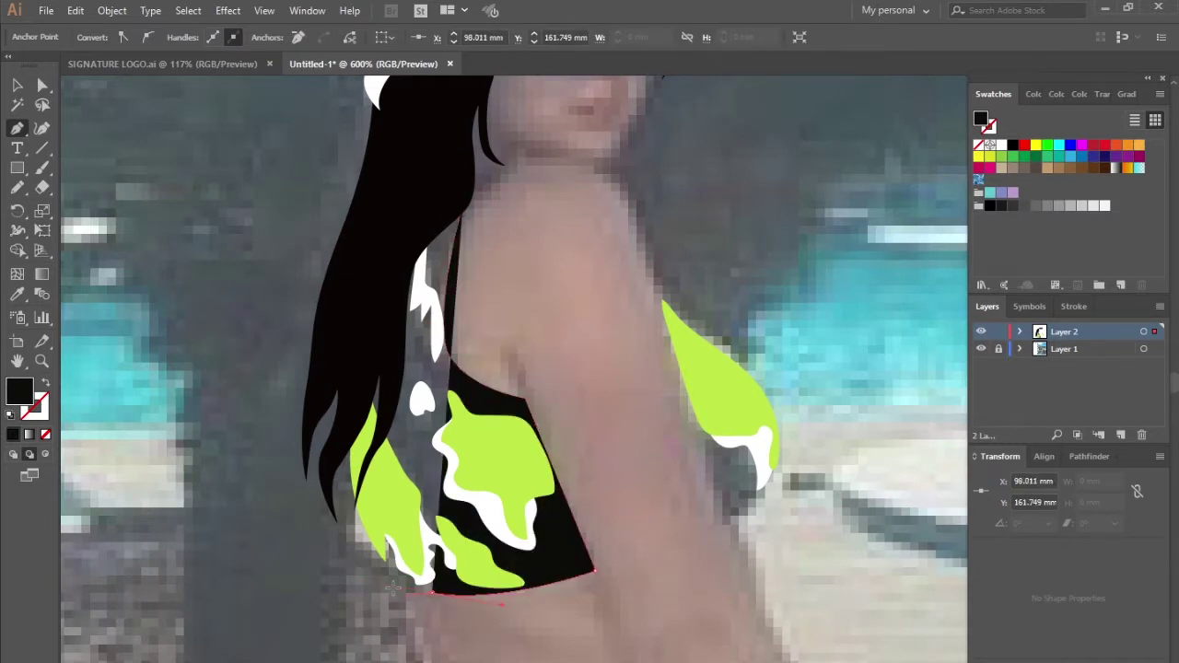
left_click_drag(350, 426, 365, 318)
left_click_drag(462, 210, 464, 217)
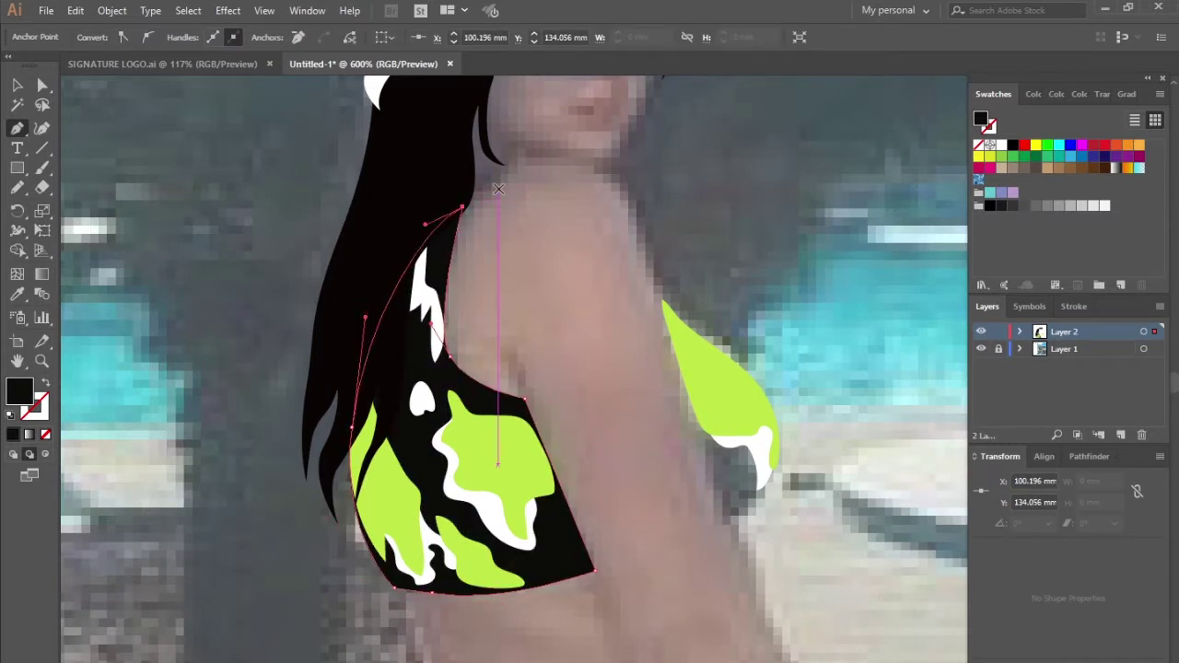
scroll(463, 217, "down", 5)
scroll(506, 369, "up", 5)
- Trace the right bikini cup as a closed black shape
left_click(427, 251)
left_click(498, 479)
left_click_drag(545, 448, 563, 419)
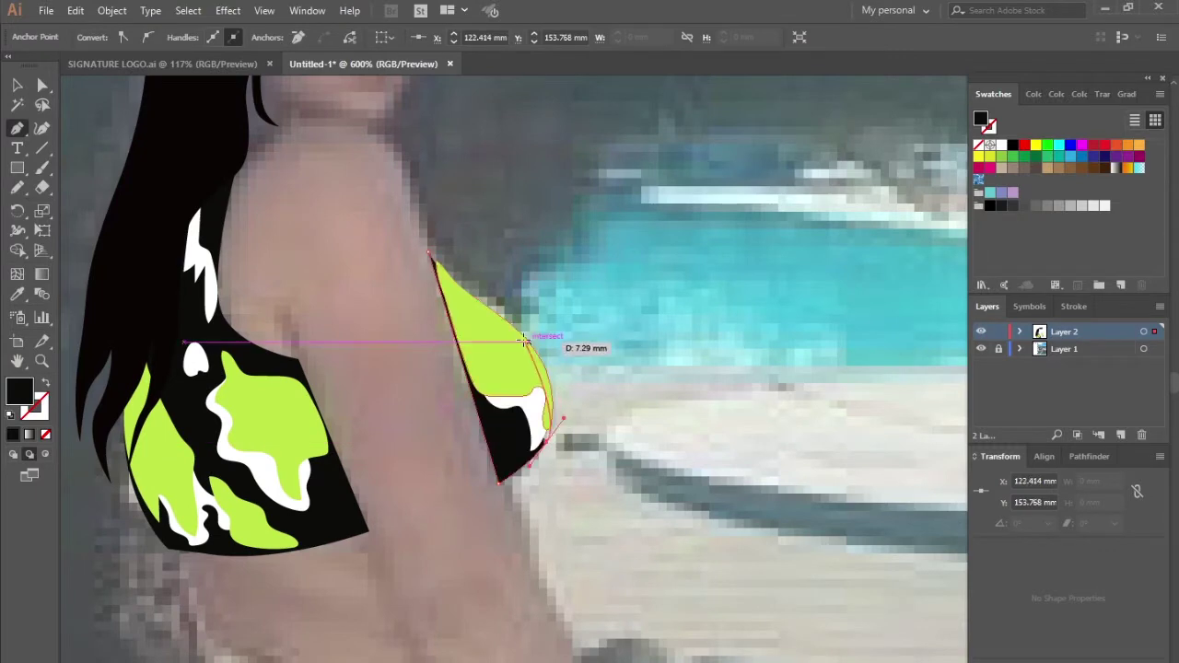
left_click(427, 251)
scroll(427, 250, "down", 5)
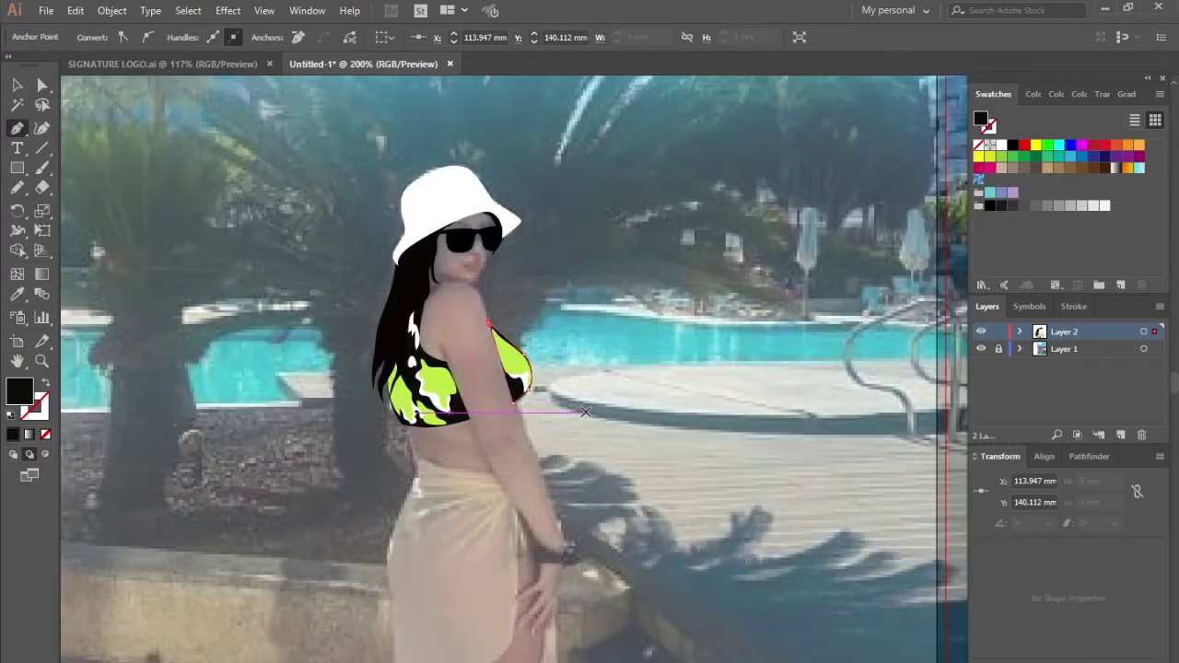
scroll(507, 277, "up", 4)
scroll(566, 396, "down", 2)
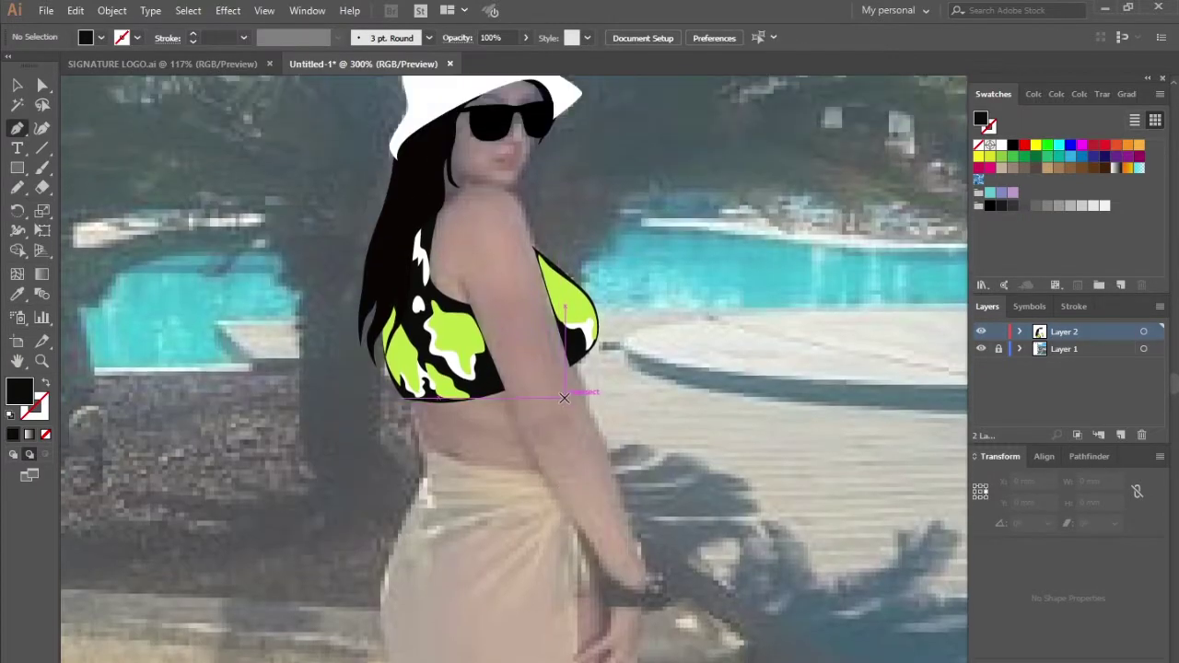
scroll(566, 396, "down", 5)
scroll(566, 396, "up", 3)
- Trace the bikini bottom as a black shape across the waist, then deselect it
left_click(412, 293)
left_click(387, 348)
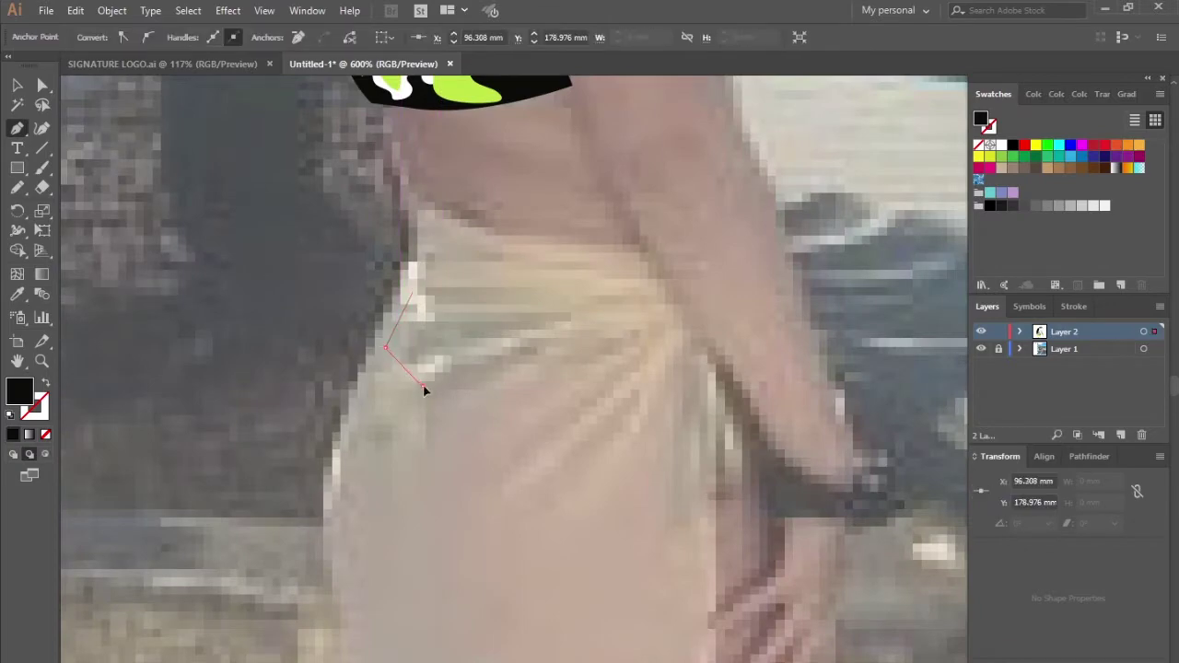
left_click(626, 329)
left_click(693, 328)
left_click(656, 293)
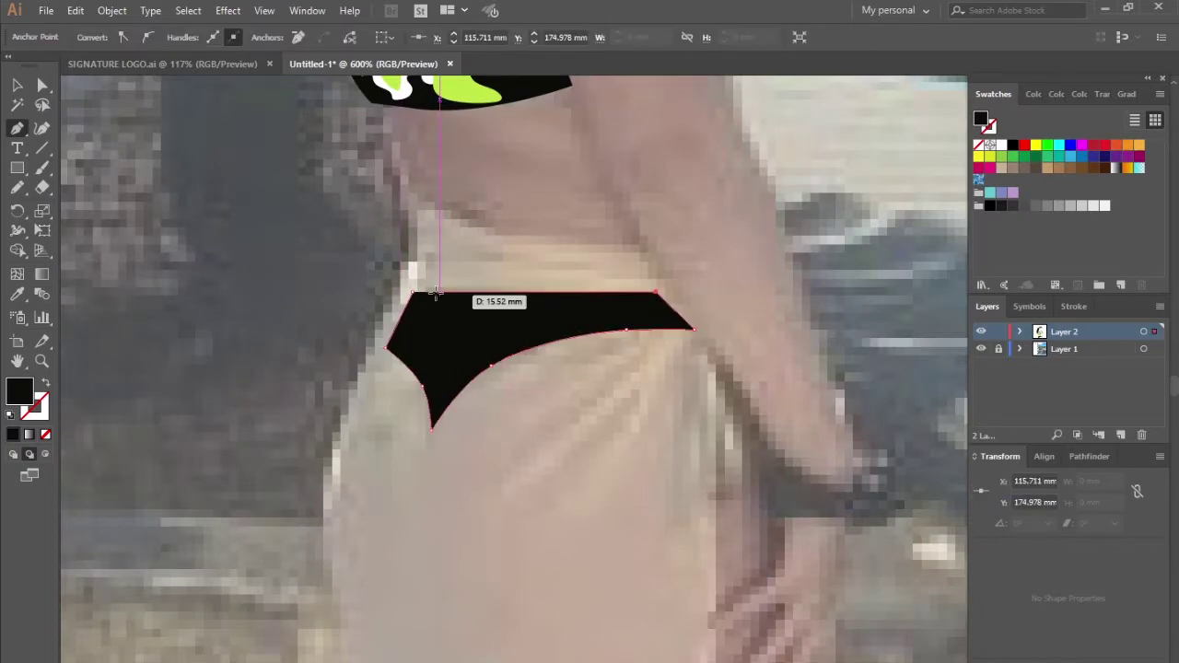
scroll(500, 346, "down", 5)
scroll(534, 332, "up", 4)
key("ctrl+shift+a")
scroll(556, 317, "down", 1)
scroll(556, 316, "up", 3)
scroll(556, 317, "up", 3)
- Outline a rounded black wristband shape at her wrist
left_click(490, 258)
left_click(498, 379)
left_click_drag(693, 393, 715, 395)
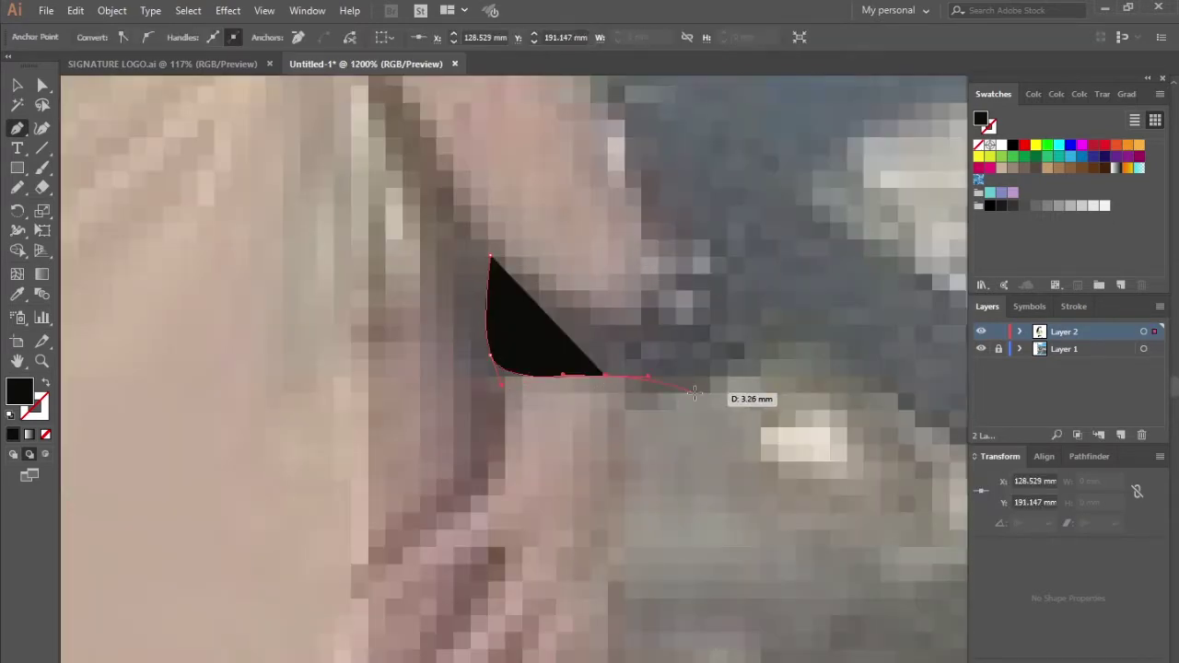
left_click_drag(697, 255, 562, 283)
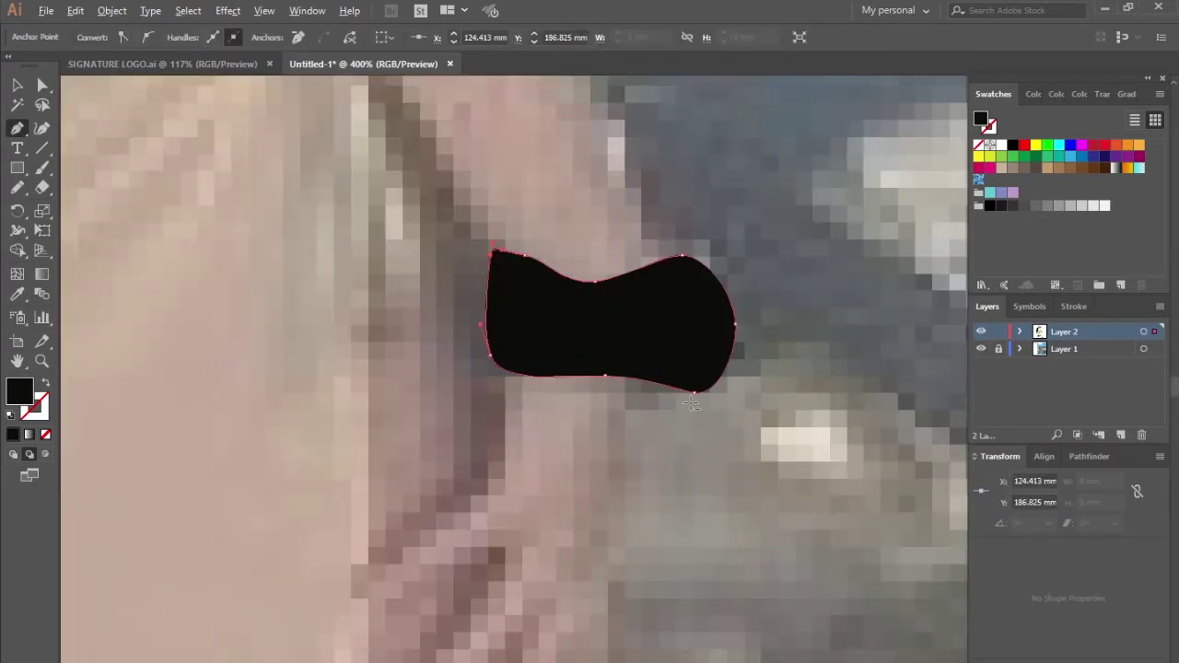
- Close the black wristband shape
scroll(691, 404, "down", 5)
scroll(553, 387, "down", 2)
left_click(981, 348)
- Set a tan fill colour for the skin shading
scroll(553, 350, "up", 1)
left_click(440, 334)
left_click(667, 334)
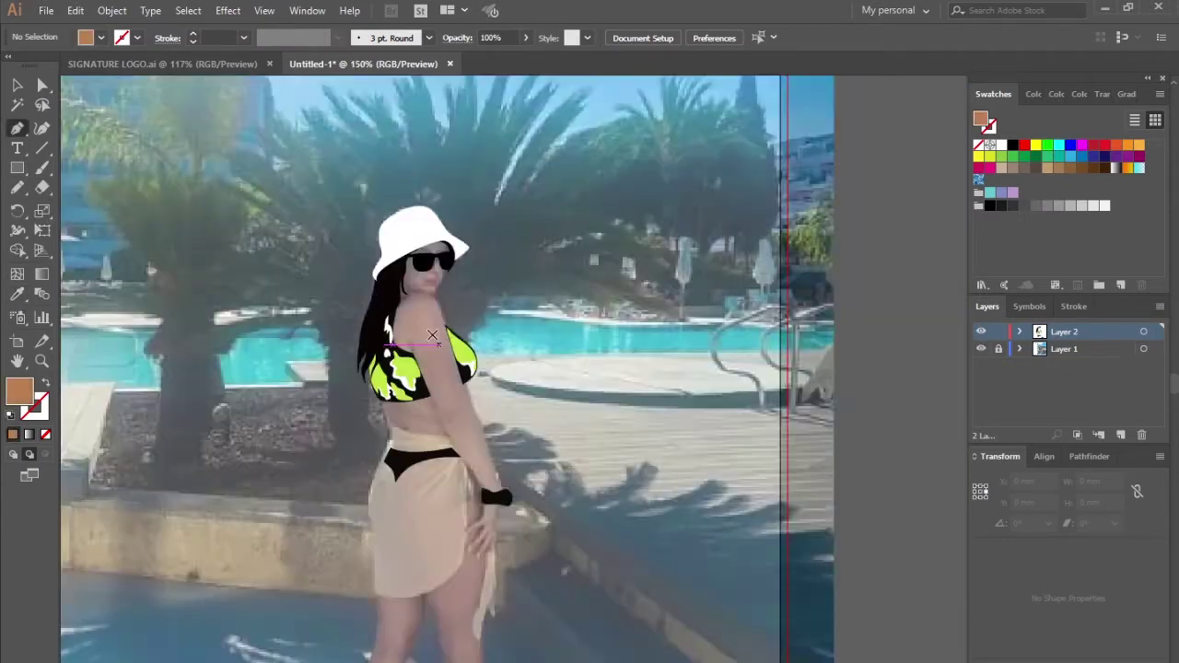
- Draw a closed tan neck shadow under the chin, curving along the shoulder
scroll(432, 334, "up", 5)
left_click(355, 375)
left_click_drag(445, 313, 553, 308)
scroll(553, 308, "up", 2)
scroll(361, 271, "down", 4)
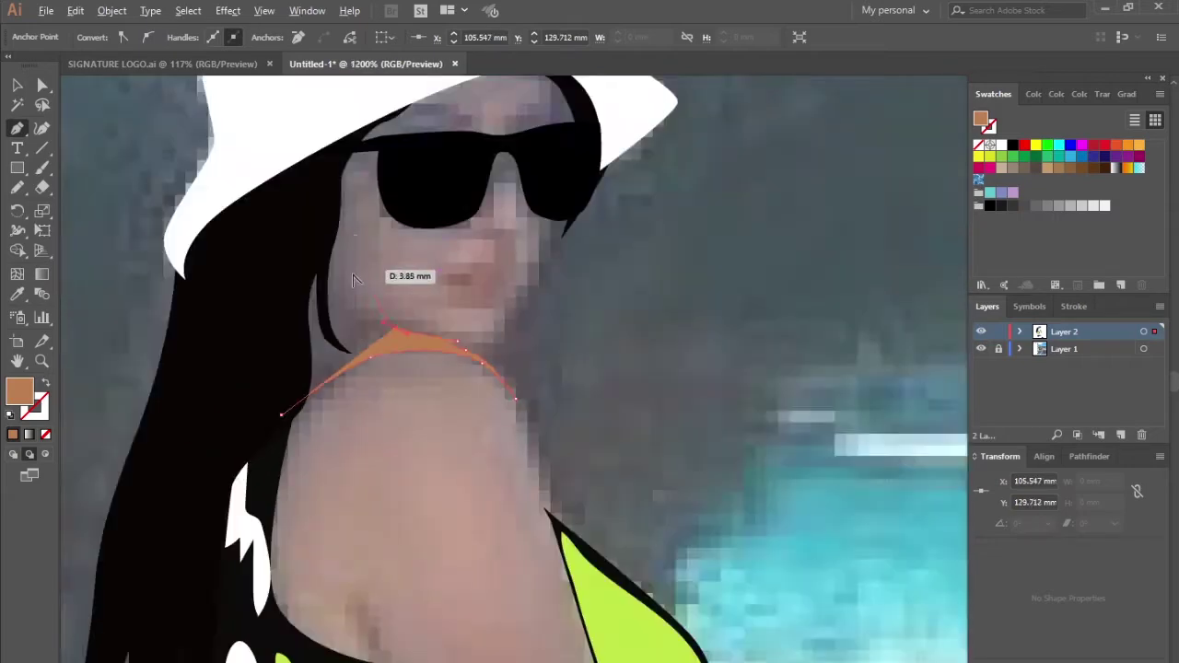
scroll(311, 245, "up", 1)
left_click(300, 211)
left_click(249, 482)
- Trace a curved tan arm shadow from the bikini edge down to the wristband
scroll(426, 400, "down", 1)
scroll(427, 399, "down", 3)
left_click(408, 303)
left_click(408, 442)
scroll(408, 553, "up", 1)
left_click_drag(434, 508, 385, 467)
scroll(416, 488, "down", 3)
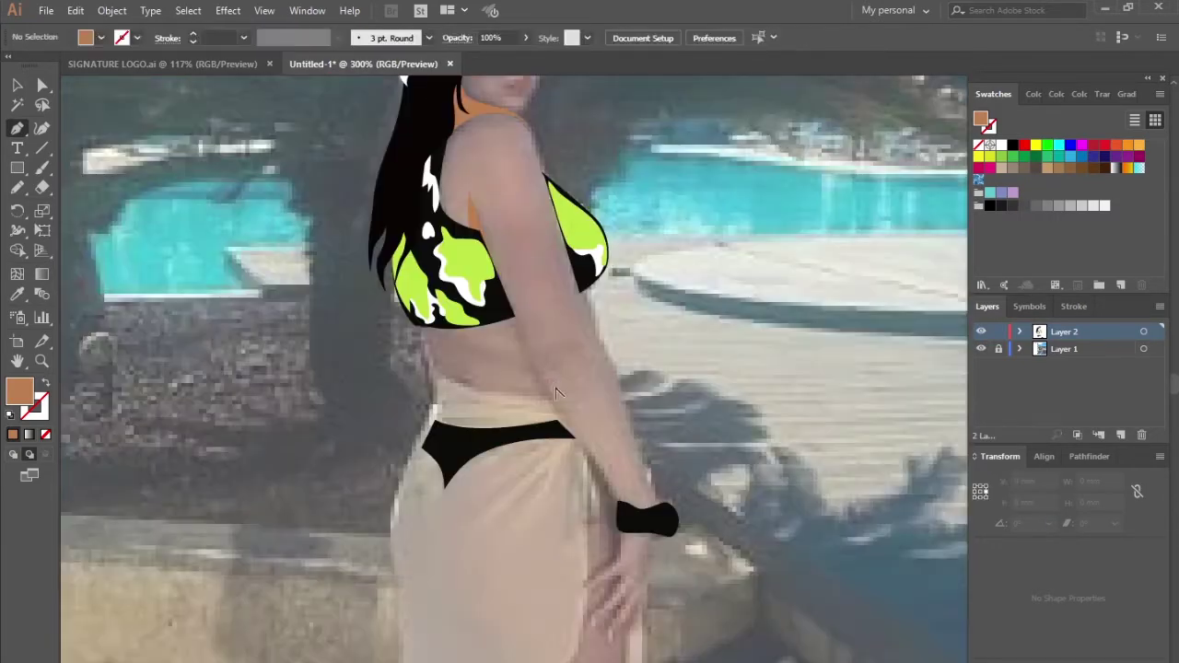
scroll(540, 342, "up", 3)
scroll(514, 395, "right", 1)
left_click(748, 557)
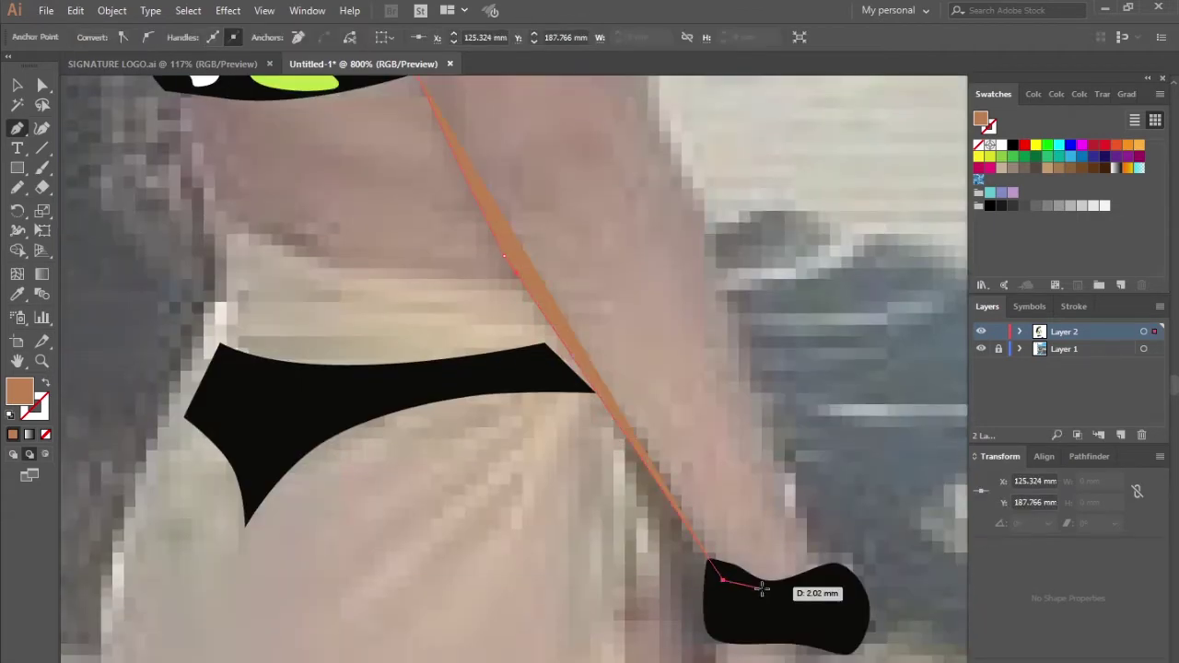
- Draw a closed tan waist shadow from under the bikini top to the bikini bottom
scroll(583, 381, "up", 2)
scroll(410, 159, "down", 3)
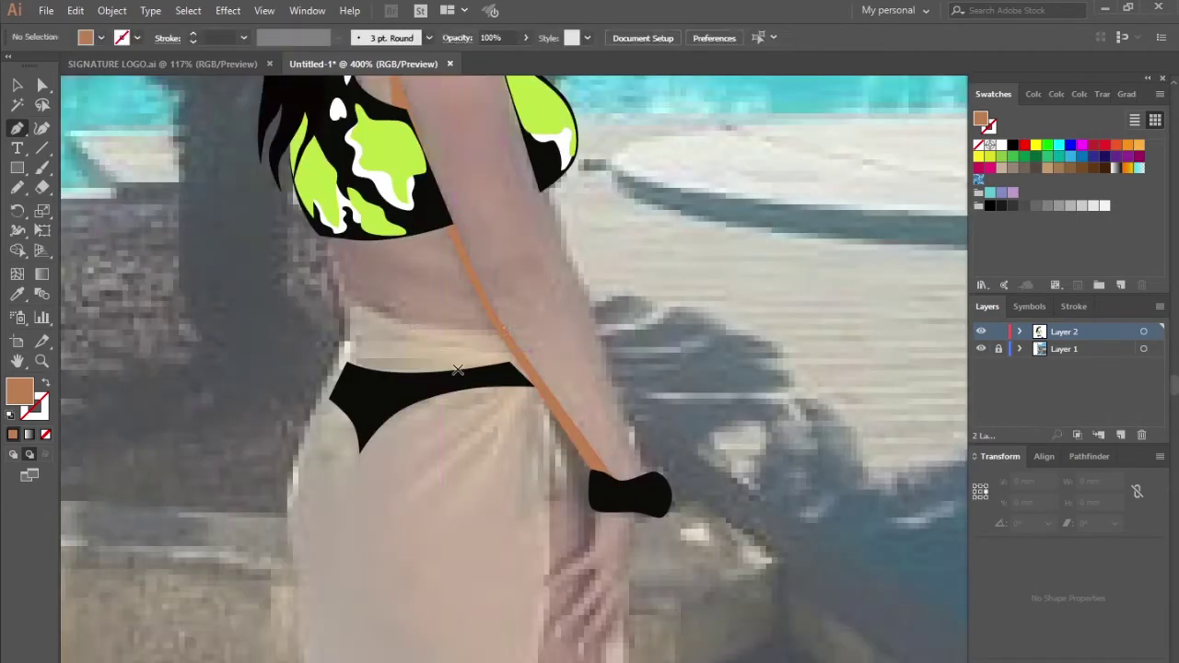
scroll(377, 376, "up", 4)
left_click(274, 186)
scroll(364, 533, "down", 1)
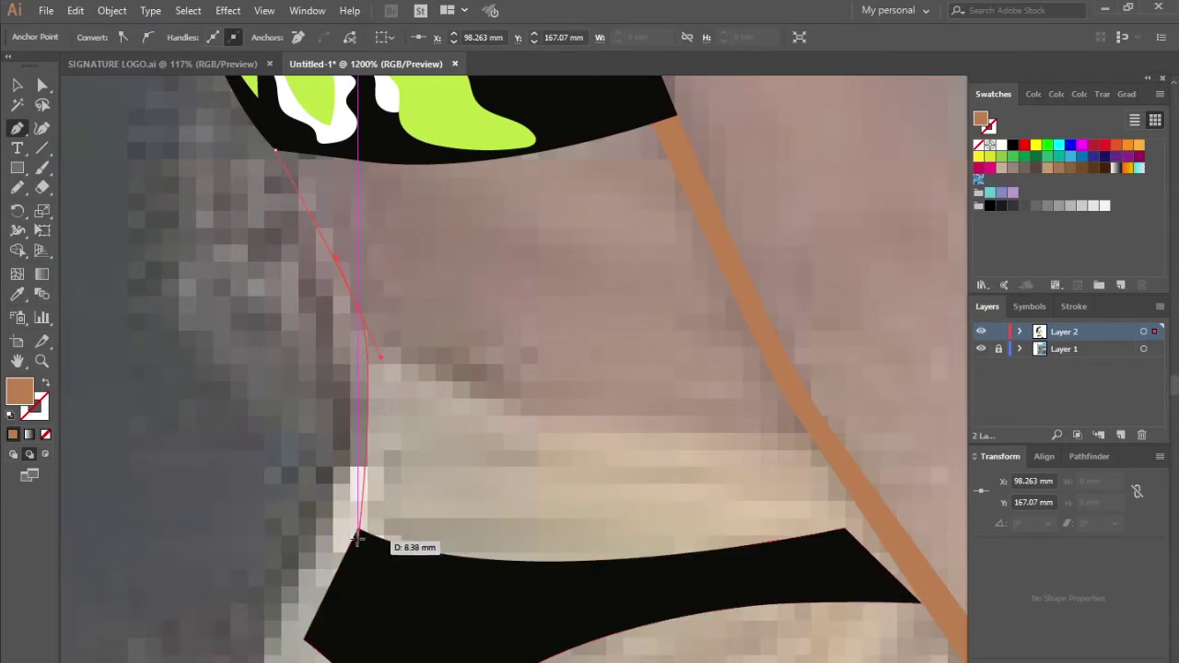
scroll(357, 543, "up", 1)
left_click(359, 523)
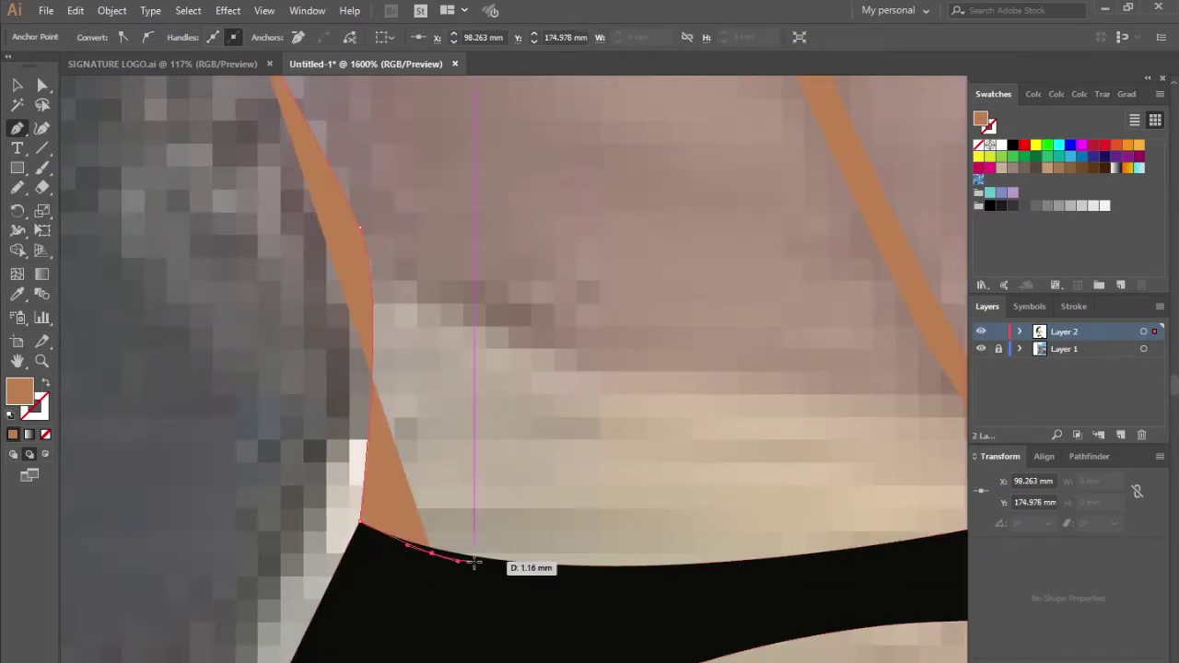
scroll(473, 561, "down", 2)
left_click(437, 559)
left_click(406, 446)
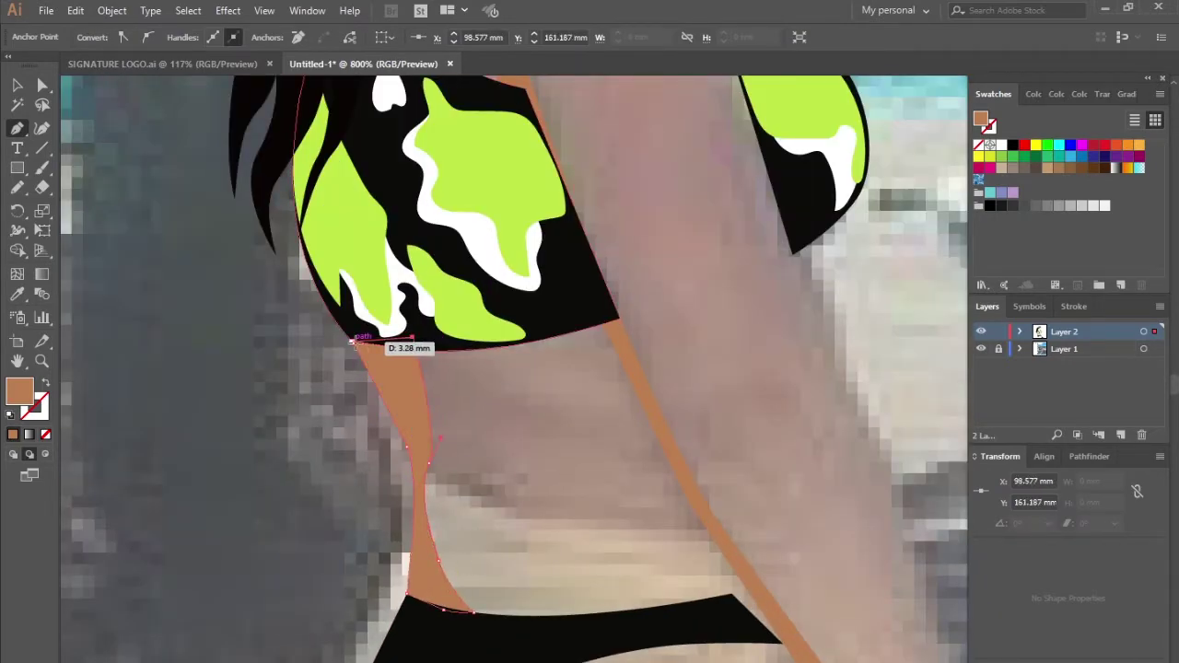
left_click(355, 342)
- Begin a skirt shadow path at the bikini bottom corner
scroll(356, 343, "down", 3)
scroll(277, 277, "up", 1)
scroll(276, 276, "up", 2)
scroll(276, 230, "up", 1)
left_click(291, 134)
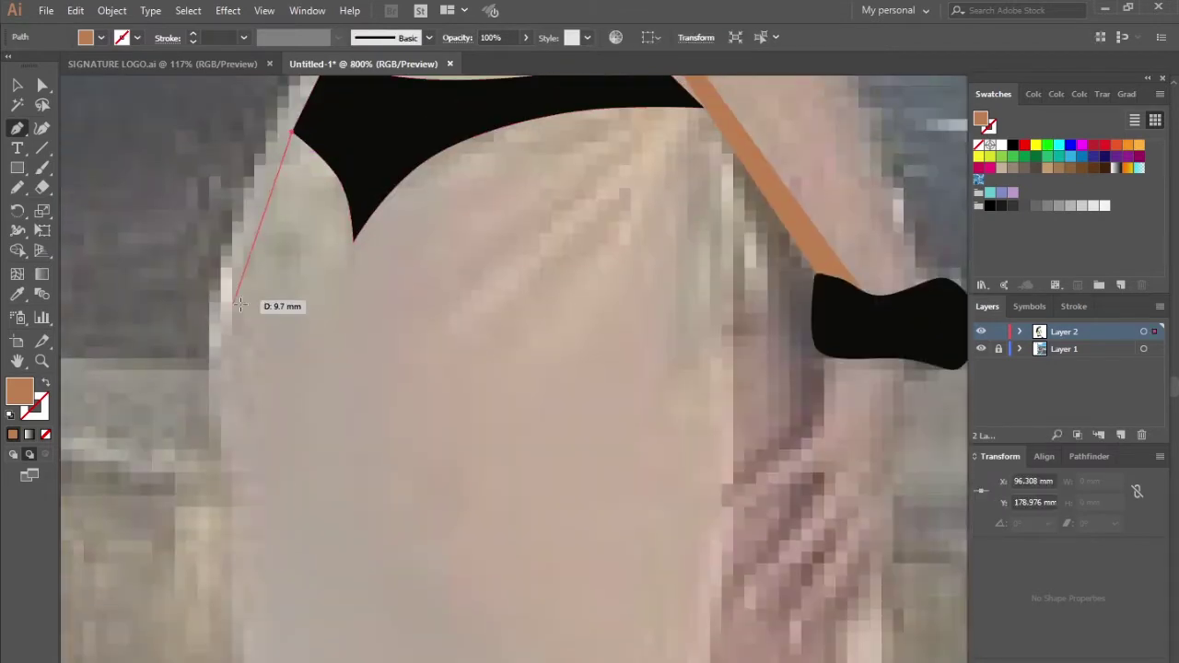
- Trace the skirt shadow down its left edge to the hem and back up
scroll(230, 345, "down", 2)
left_click(273, 247)
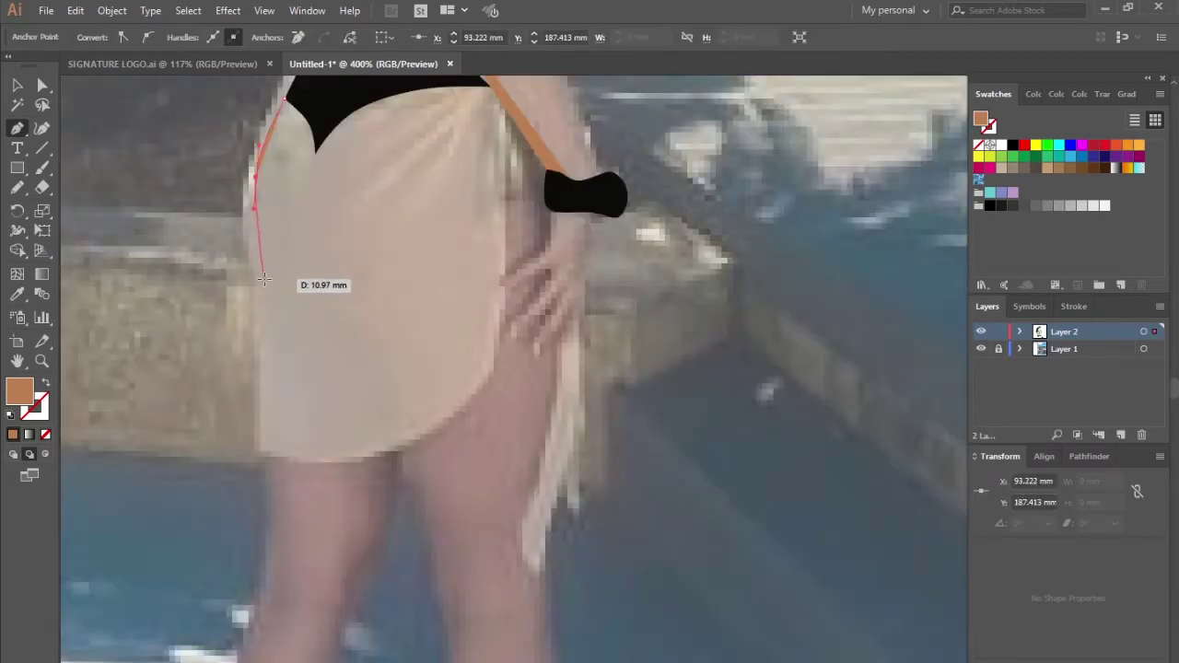
scroll(264, 278, "up", 1)
left_click(263, 258)
scroll(276, 313, "down", 1)
left_click(276, 493)
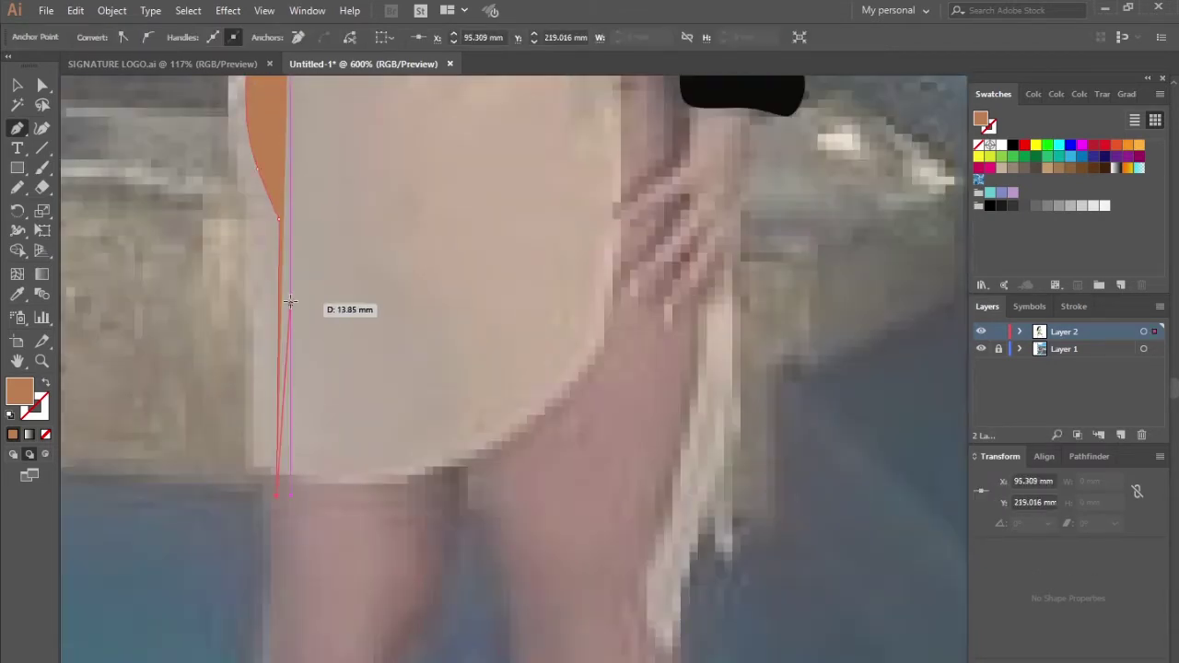
scroll(291, 346, "up", 3)
scroll(279, 355, "up", 1)
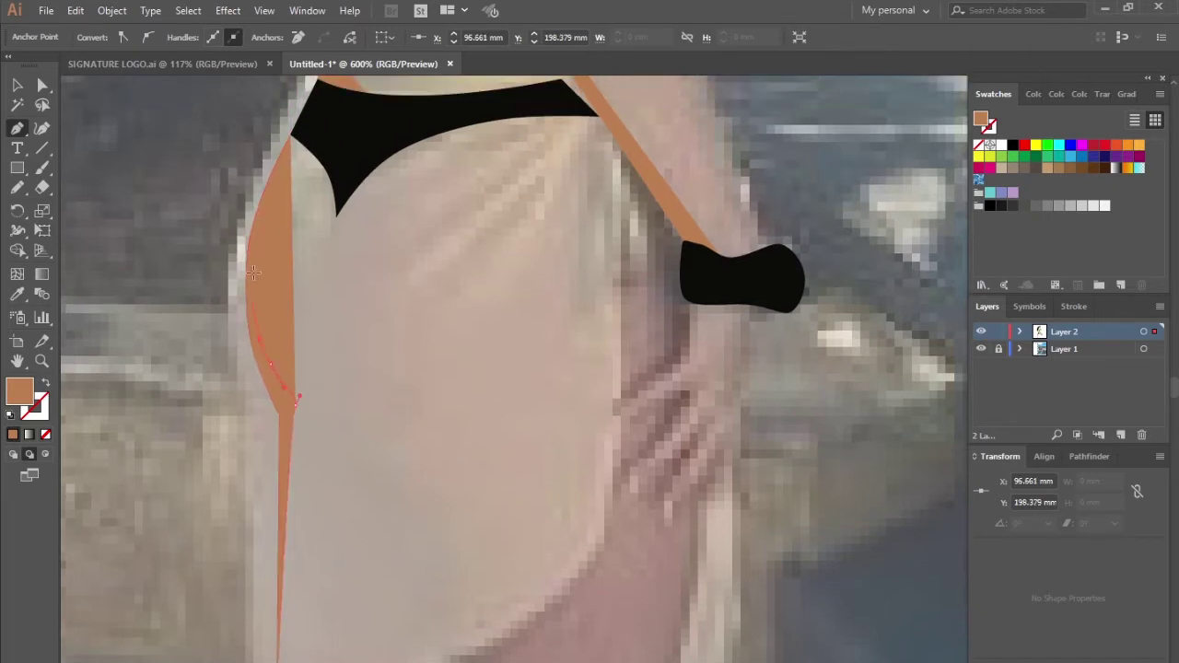
left_click(256, 247)
left_click(291, 142)
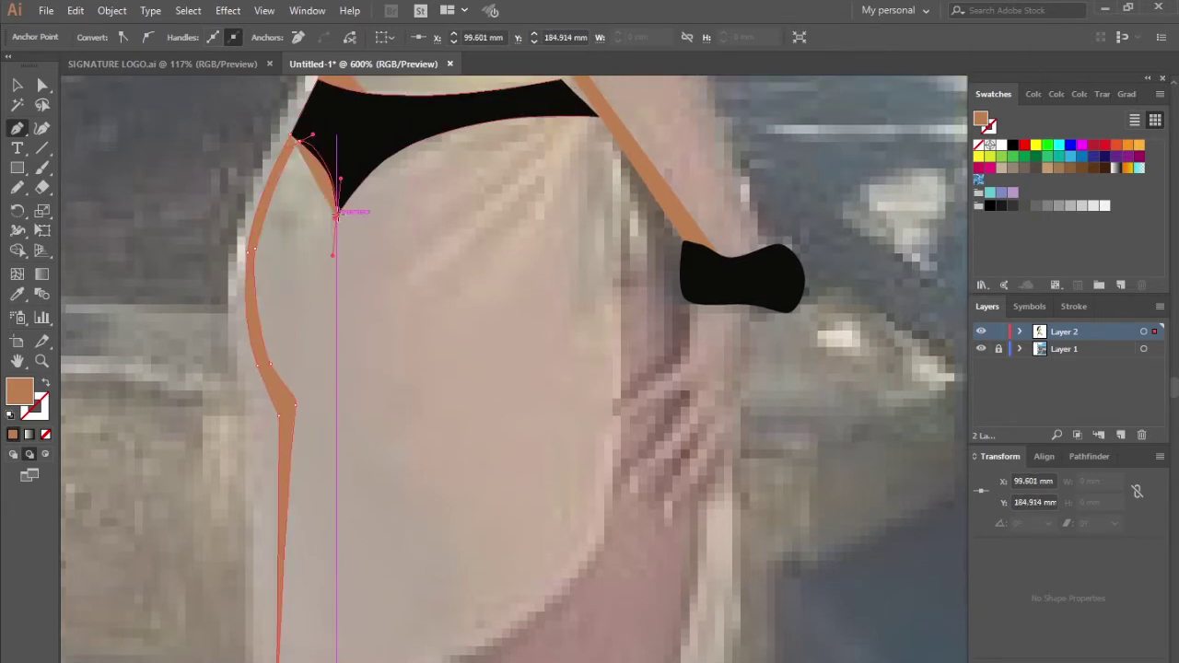
- Curve the skirt shadow's inner edge toward the bikini bottom and close the shape
left_click_drag(339, 211, 316, 232)
left_click_drag(314, 292, 315, 292)
left_click_drag(402, 405, 341, 366)
scroll(452, 341, "down", 1)
scroll(458, 382, "down", 1)
scroll(421, 337, "up", 2)
scroll(341, 376, "up", 2)
left_click(378, 221)
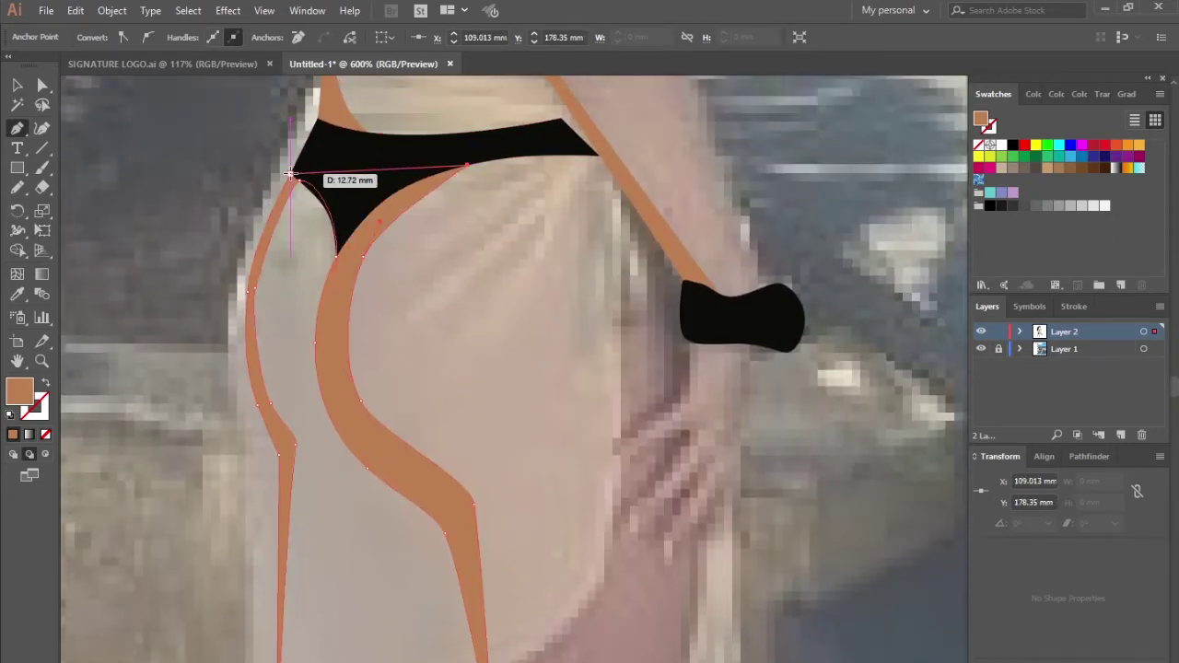
left_click(290, 173)
- Start a curved hand shadow from the wristband edge toward the fingers
scroll(497, 258, "up", 1)
key("shift+grave")
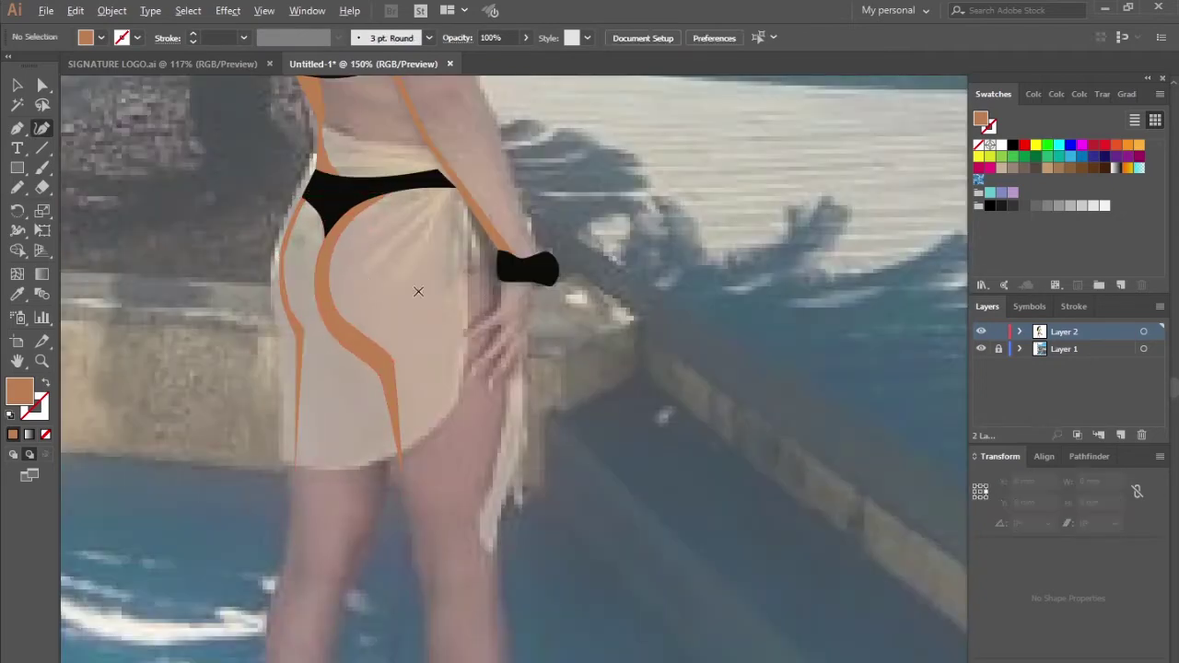
scroll(408, 341, "down", 1)
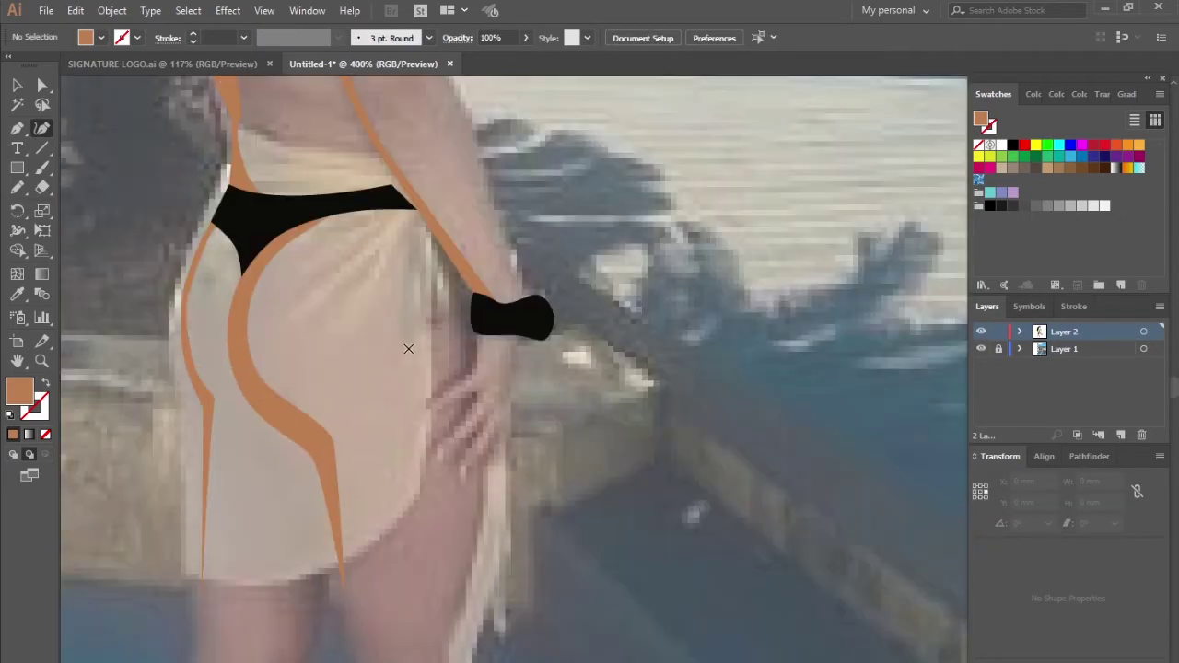
scroll(469, 156, "up", 2)
scroll(468, 147, "up", 2)
key("p")
left_click_drag(469, 152, 435, 304)
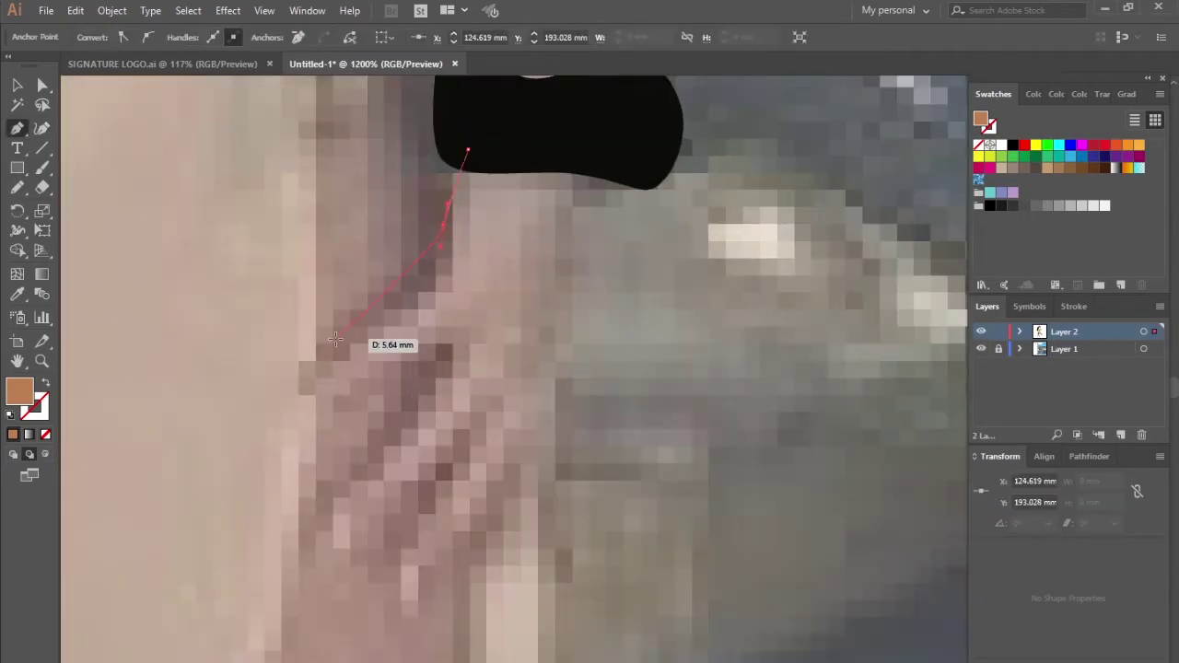
left_click_drag(301, 366, 295, 403)
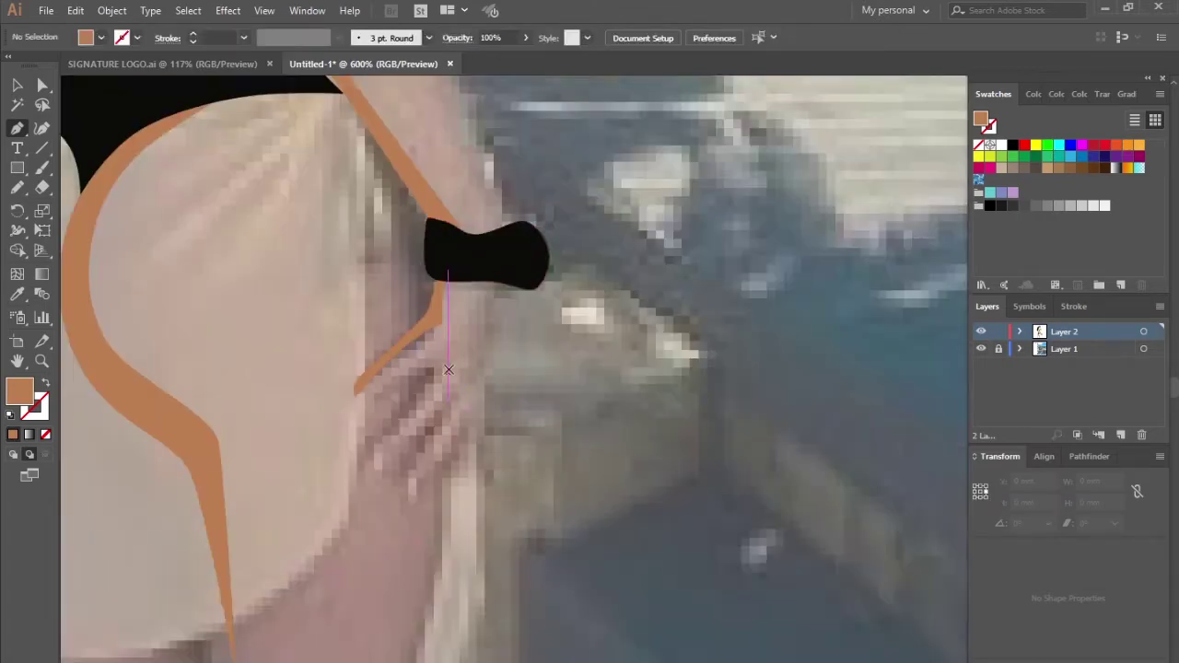
- Sample the lighter peach skin tone from the reference photo as the fill
scroll(415, 286, "down", 10)
scroll(502, 335, "down", 1)
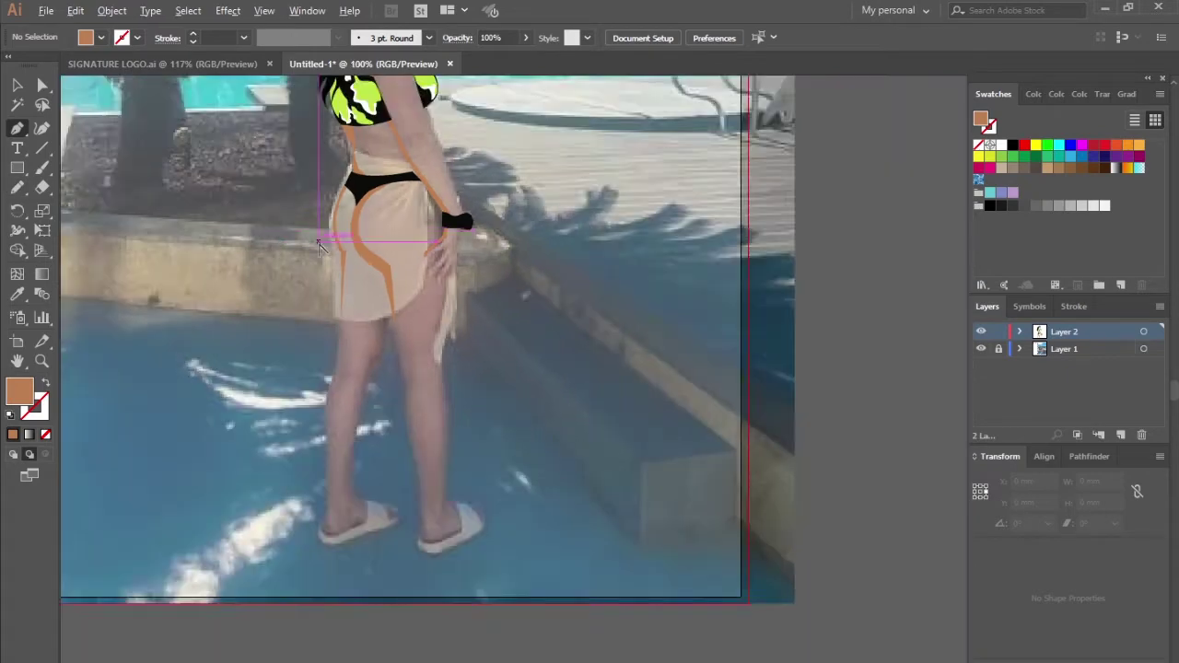
left_click(16, 294)
left_click(88, 129)
scroll(201, 350, "up", 1)
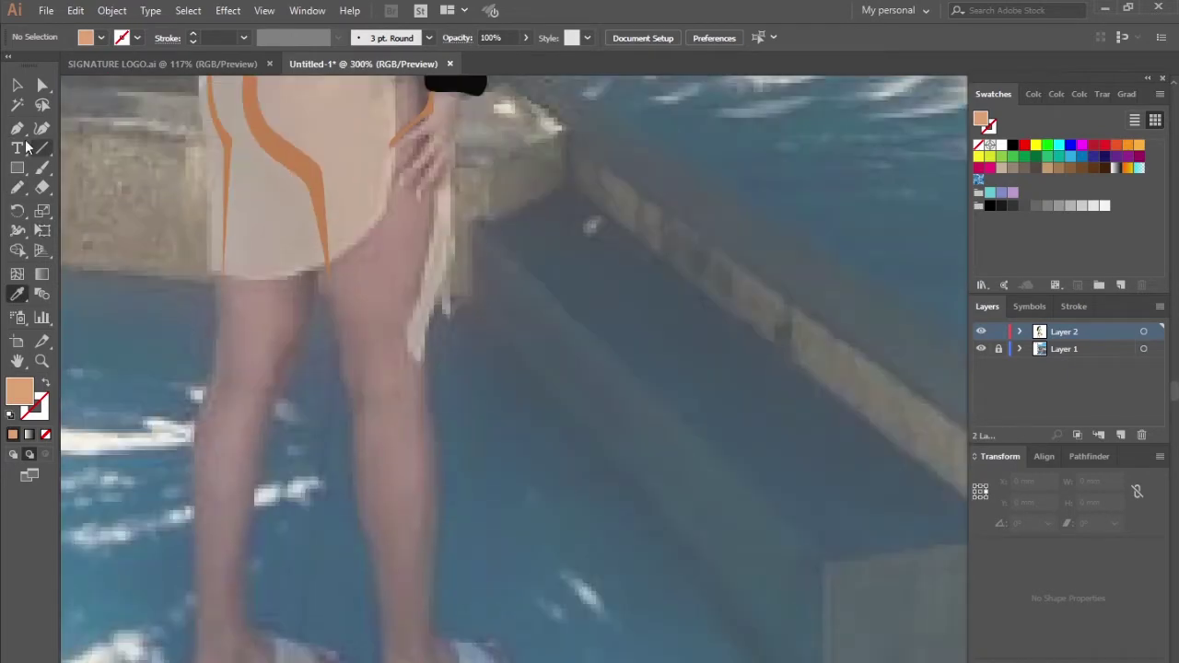
- Trace the left leg from below the skirt around the heel, viewed as an outline
left_click(196, 457)
scroll(201, 405, "down", 1)
scroll(230, 303, "up", 1)
scroll(195, 344, "up", 1)
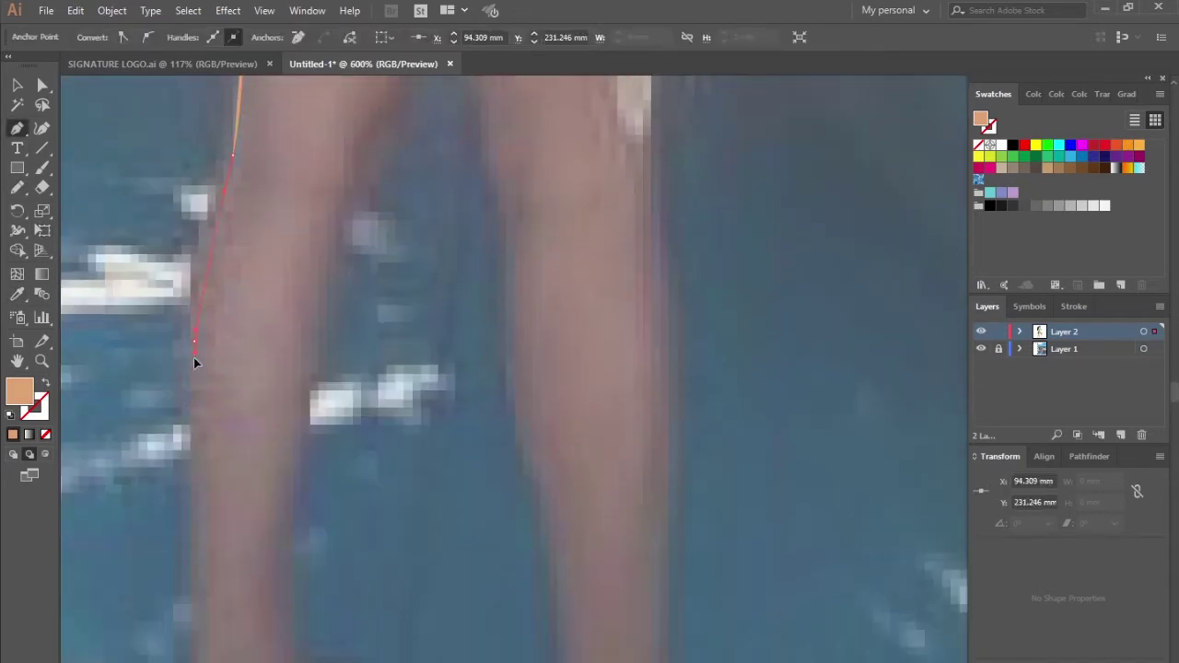
scroll(198, 414, "up", 1)
scroll(212, 534, "down", 1)
left_click(175, 635)
left_click(276, 624)
left_click(346, 596)
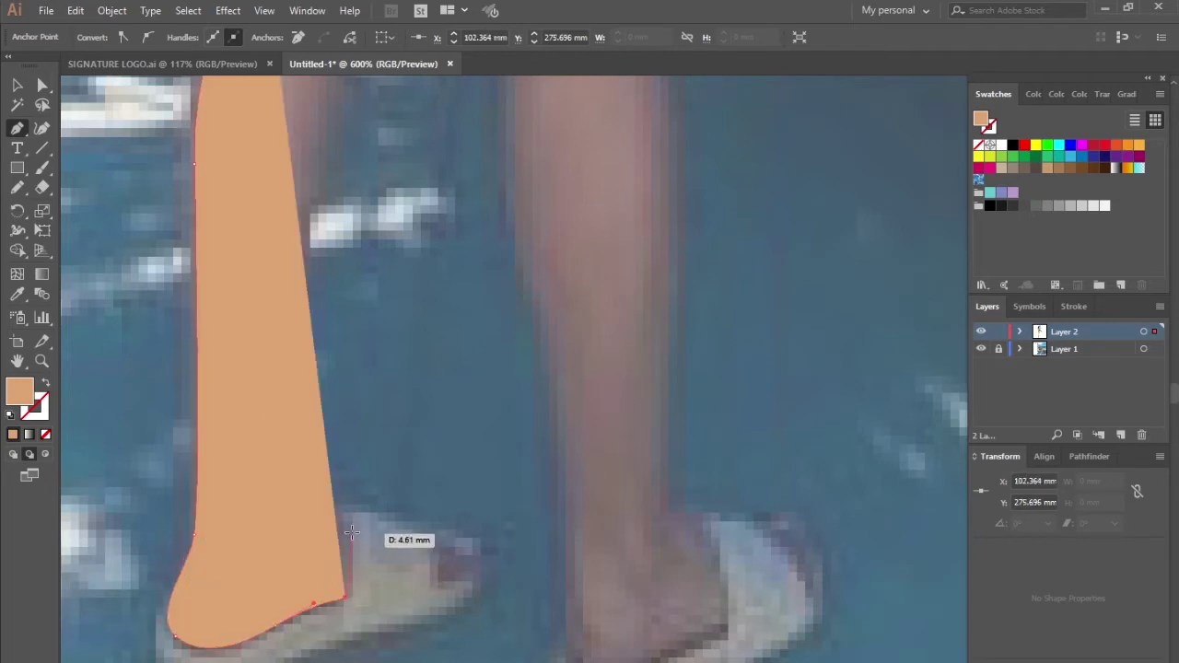
left_click(351, 532)
key("shift+x")
- Continue the leg path up the inner edge and hip curve to the bikini bottom corner
left_click(284, 419)
scroll(285, 419, "up", 1)
scroll(359, 310, "up", 1)
left_click(352, 321)
left_click(399, 235)
scroll(403, 210, "up", 1)
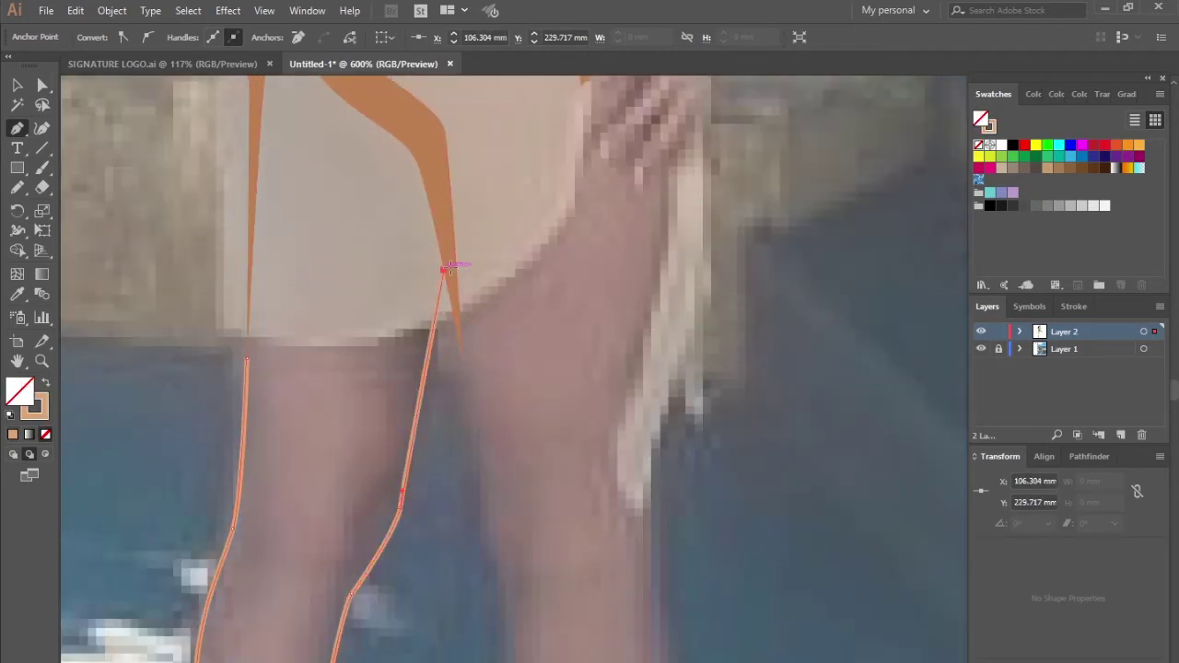
scroll(446, 268, "up", 2)
scroll(368, 368, "up", 1)
left_click(373, 417)
left_click(317, 403)
left_click(303, 348)
left_click(269, 136)
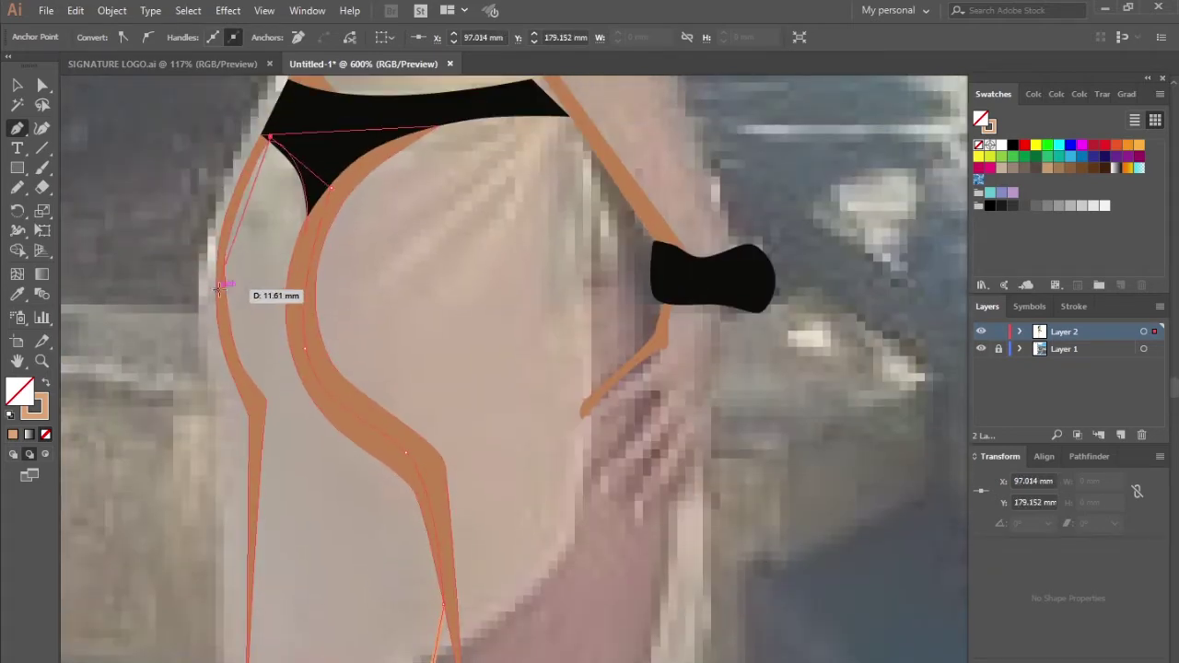
- Swap fill and stroke to give the leg shape a solid peach fill
scroll(229, 375, "down", 2)
scroll(277, 316, "down", 1)
key("shift+x")
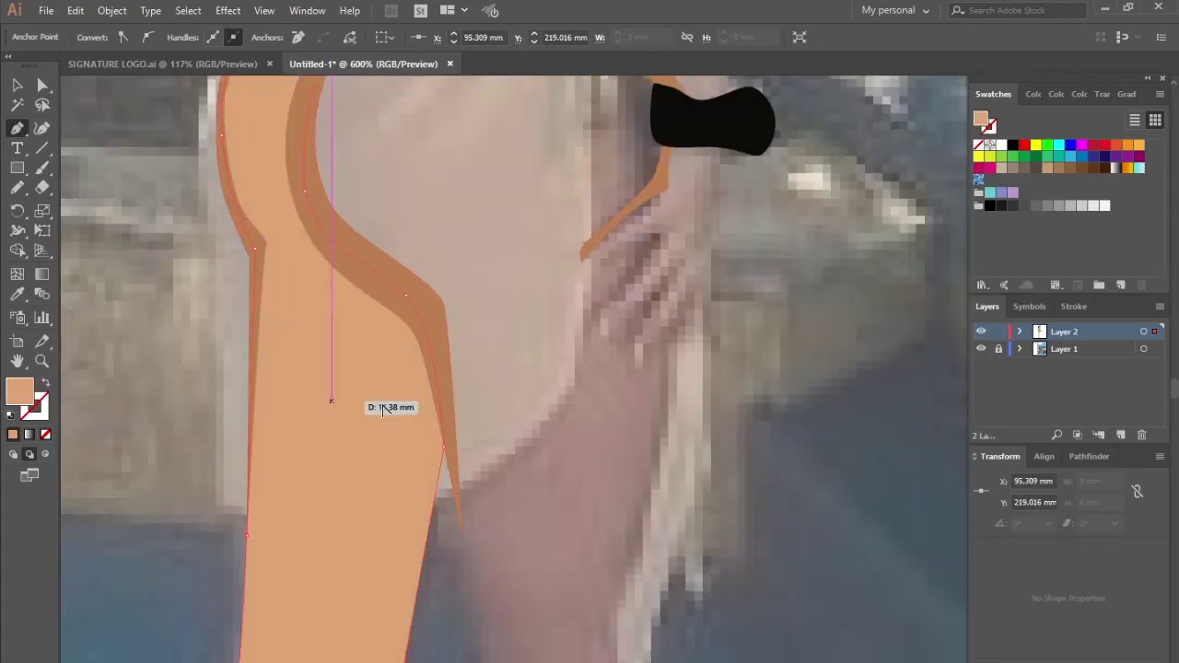
scroll(332, 402, "down", 2)
scroll(403, 393, "up", 2)
scroll(411, 272, "down", 2)
key("shift+grave")
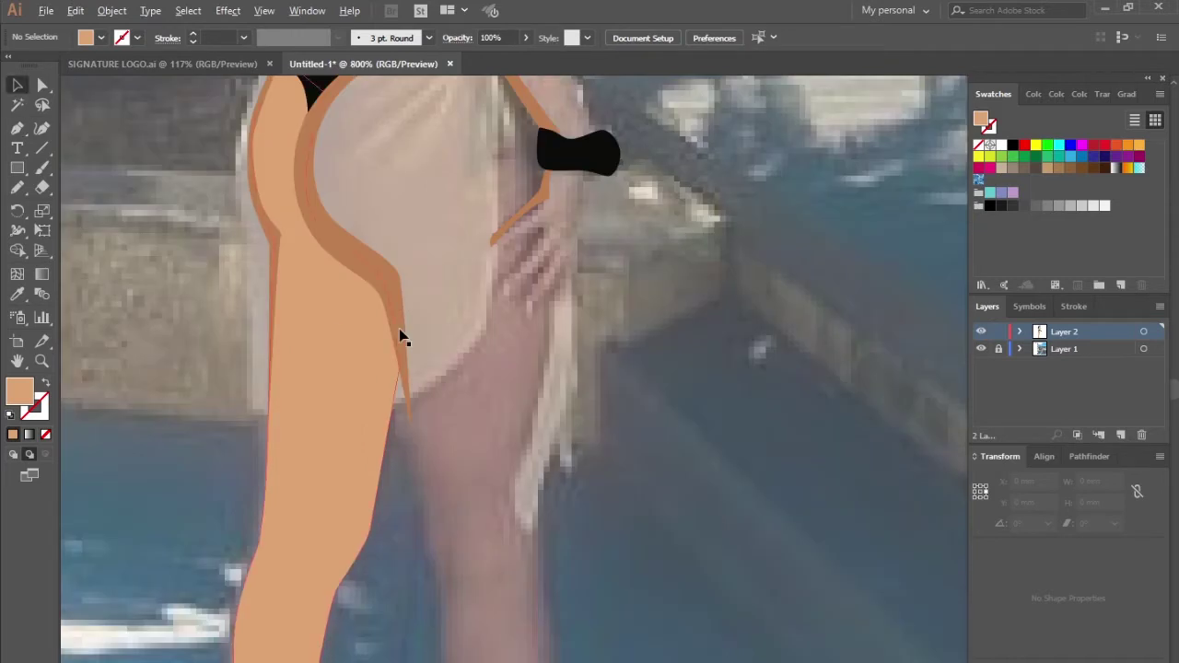
- Curve the right edge of the brown hip contour with the Curvature tool
scroll(399, 334, "up", 4)
left_click(484, 553)
mouse_move(488, 461)
left_mouse_down()
mouse_move(483, 420)
mouse_move(450, 407)
left_mouse_up()
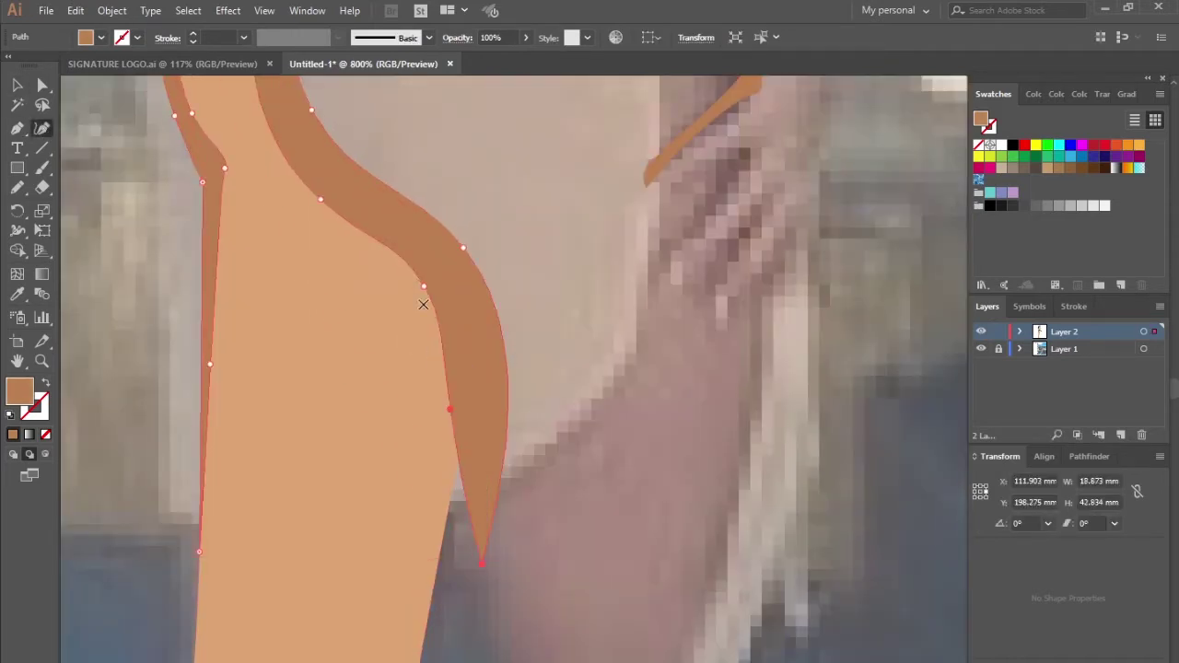
scroll(497, 426, "down", 3)
key("ctrl+shift+a")
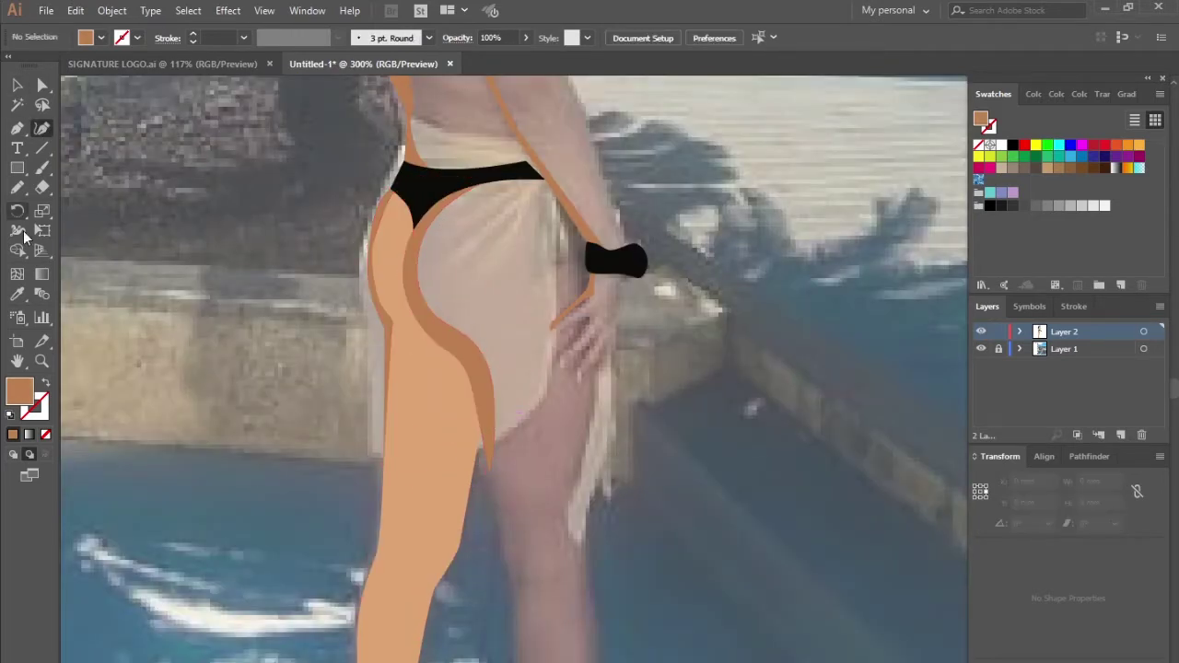
- Trace a peach skin path down the right leg and around the right foot
left_click(18, 128)
scroll(516, 461, "up", 2)
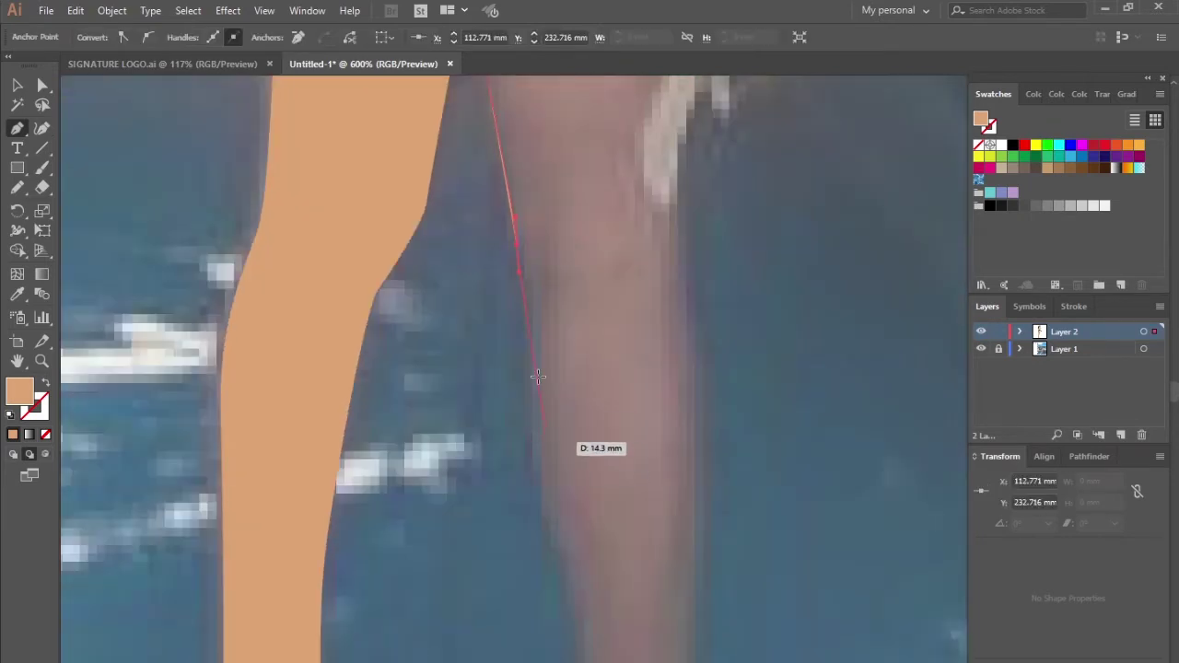
left_click(526, 267)
scroll(508, 334, "down", 3)
left_click(524, 192)
left_click(568, 372)
scroll(590, 636, "down", 1)
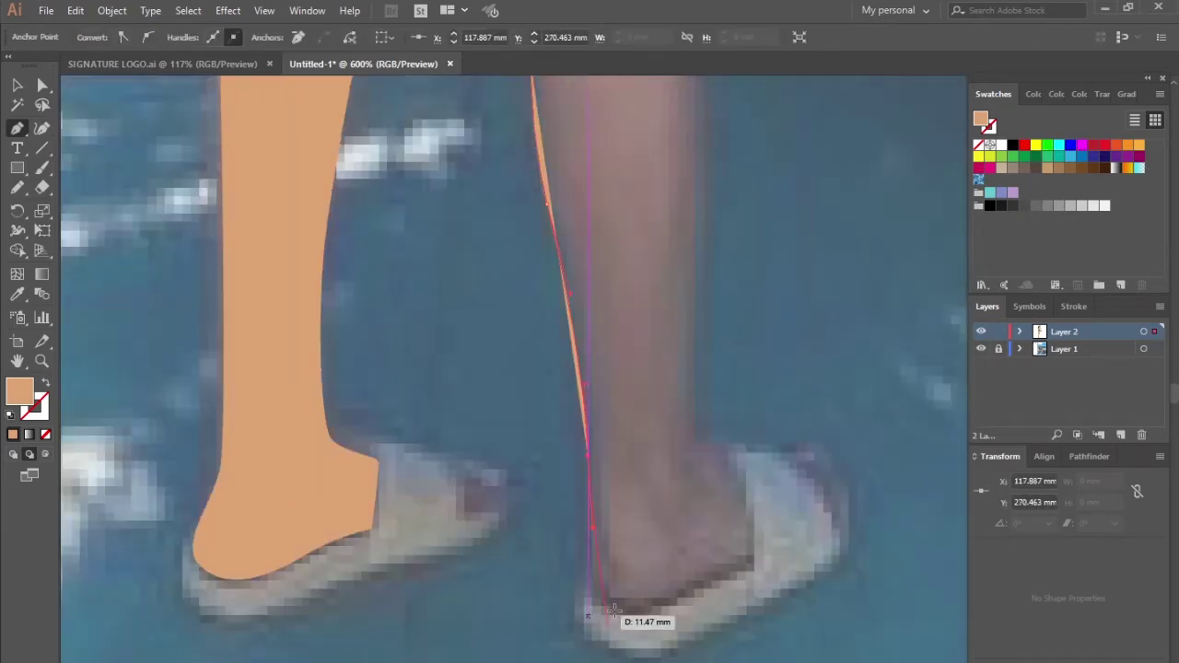
left_click(603, 599)
left_click(691, 585)
left_click(753, 557)
left_click(721, 455)
left_click(686, 438)
- Continue the peach path up the thigh and hip, closing at the bikini top and left waist
scroll(676, 361, "up", 3)
scroll(690, 342, "up", 3)
scroll(690, 263, "up", 3)
left_click(697, 408)
scroll(694, 307, "up", 2)
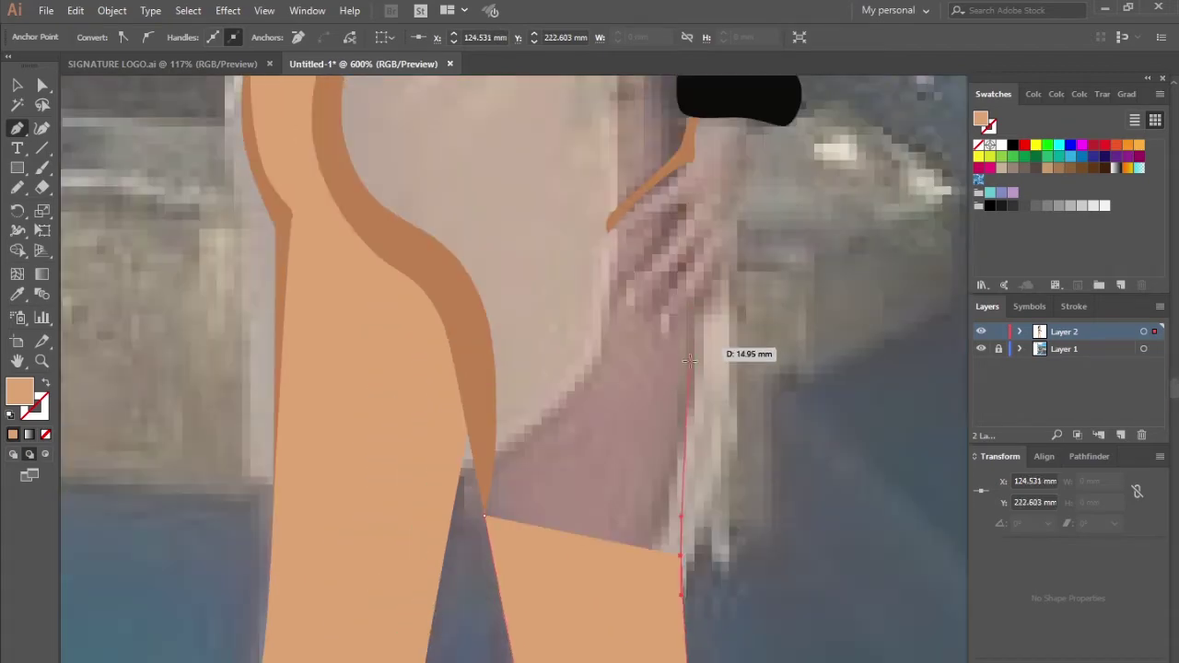
scroll(692, 313, "up", 2)
scroll(688, 364, "up", 3)
scroll(686, 295, "up", 2)
scroll(689, 276, "up", 2)
left_click(619, 234)
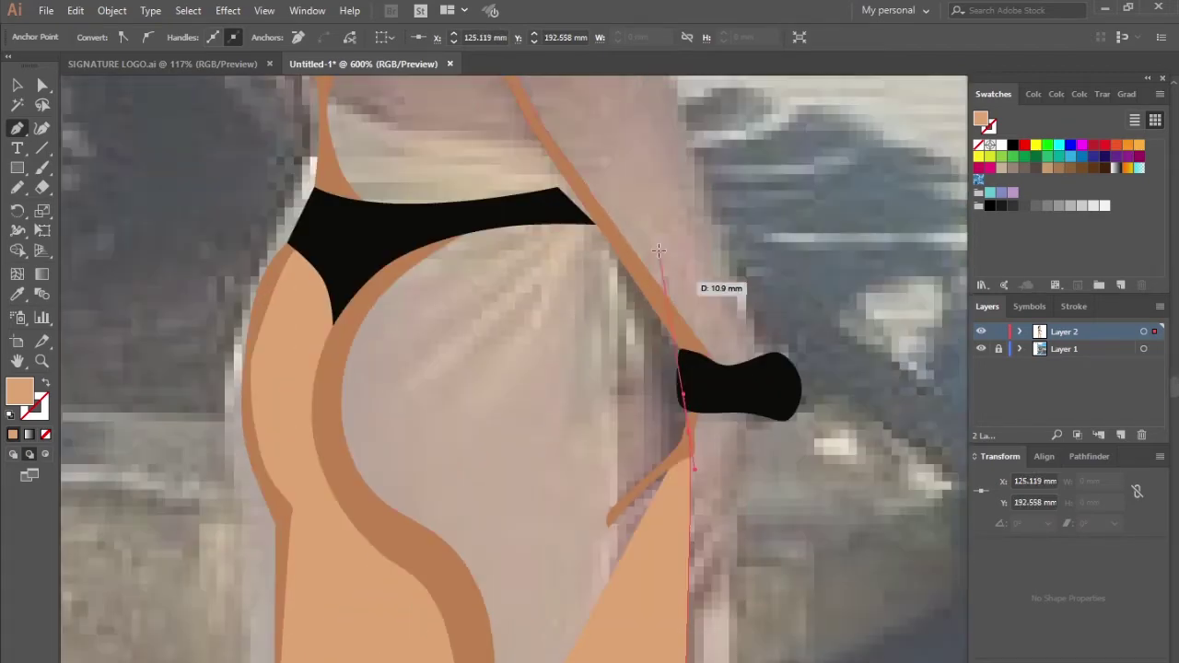
scroll(611, 231, "down", 5)
scroll(577, 313, "up", 5)
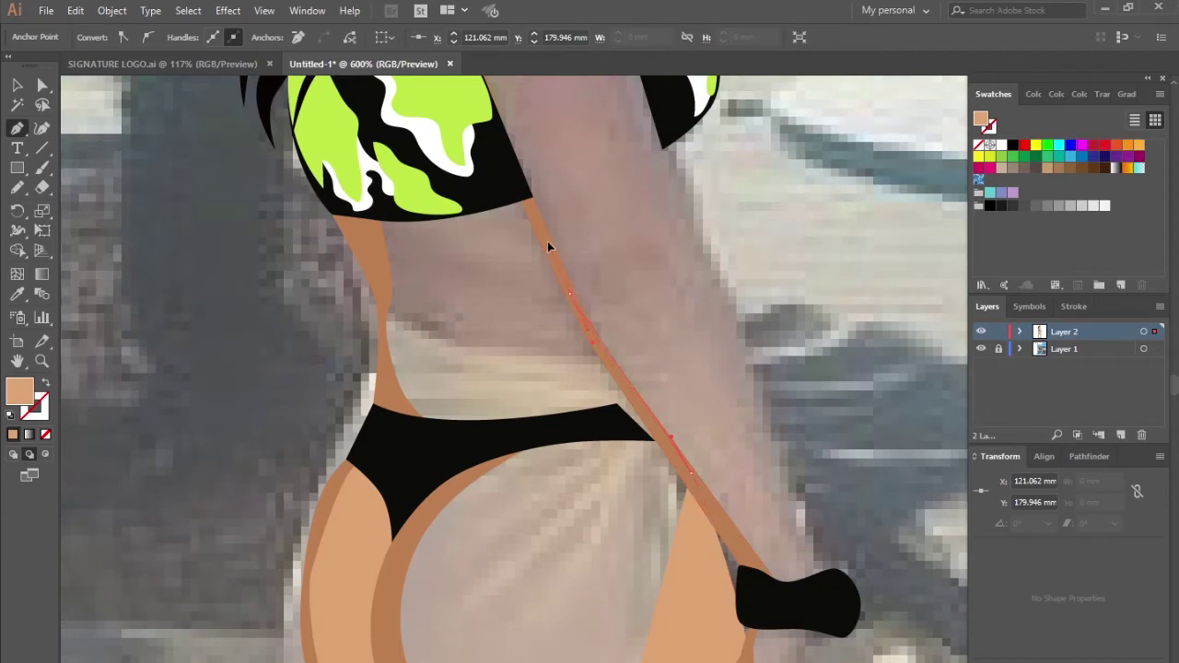
left_click(522, 189)
left_click(354, 209)
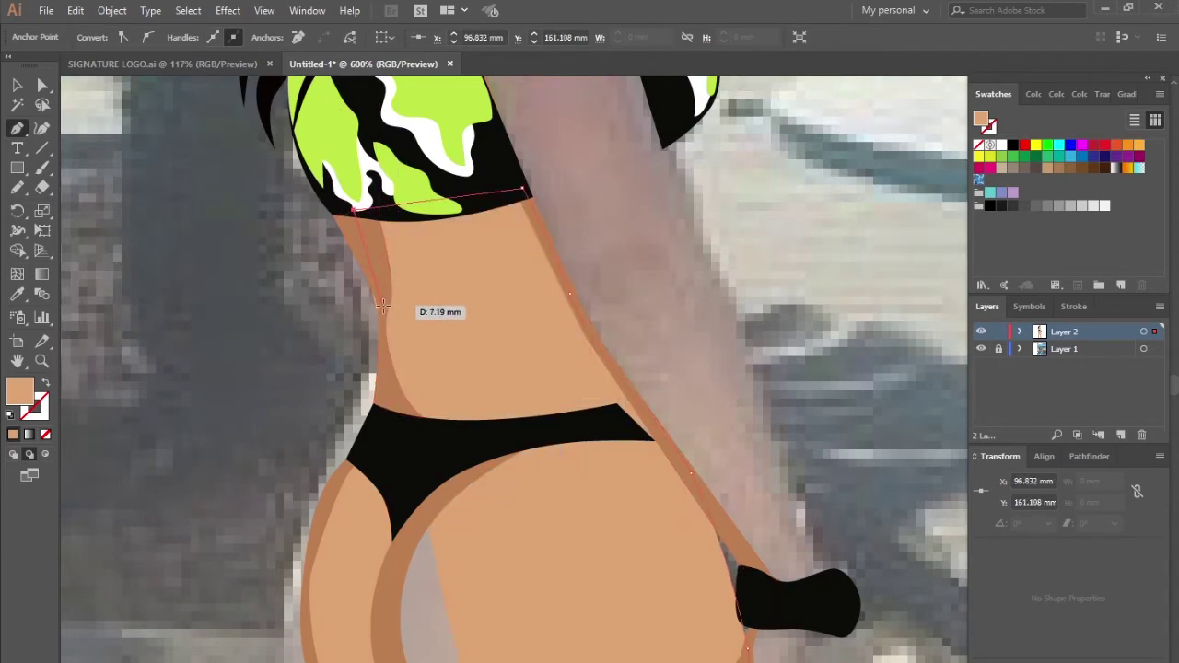
- Reshape the brown contour's curves again
scroll(390, 440, "down", 3)
scroll(460, 451, "down", 3)
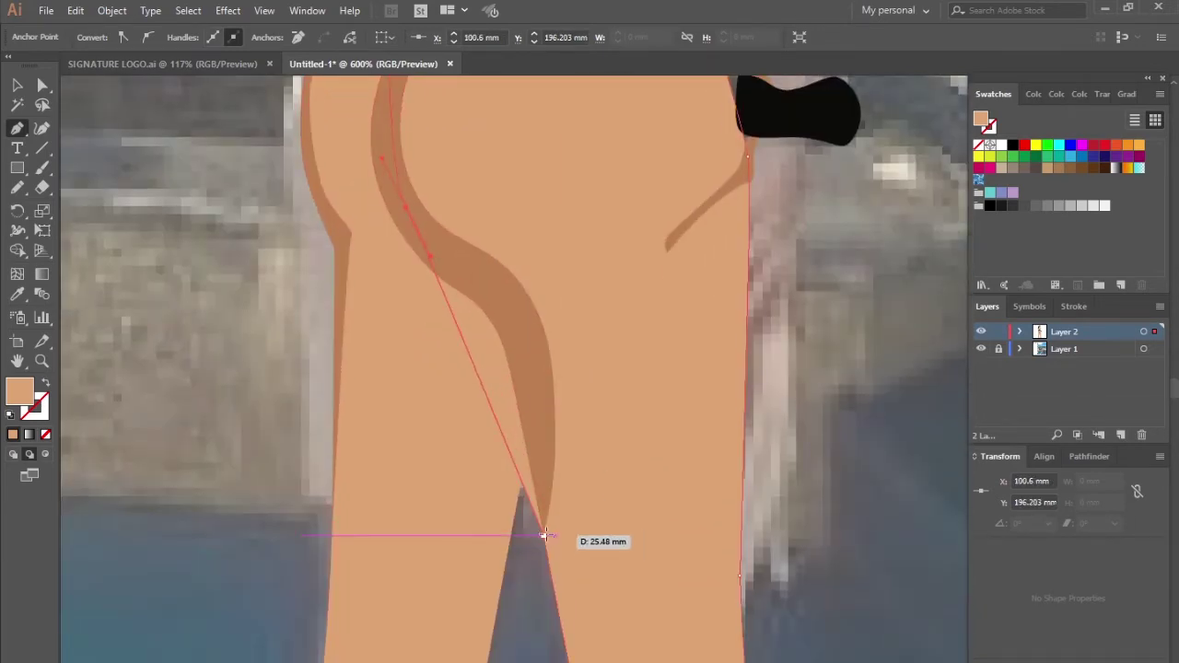
key("ctrl+minus")
left_click_drag(533, 416, 570, 348)
key("ctrl+plus")
key("ctrl+plus")
key("ctrl+plus")
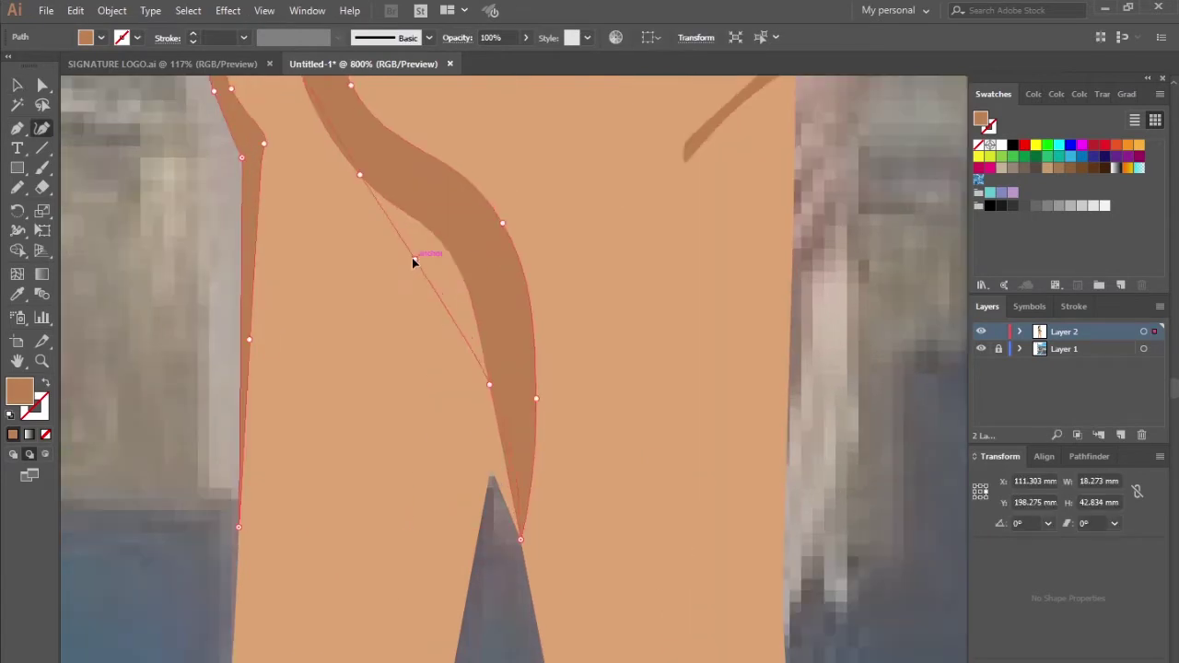
left_click(415, 260)
- Zoom out and toggle Layer 1 off and on to preview the drawing without the photo
key("ctrl+minus")
key("ctrl+minus")
key("ctrl+minus")
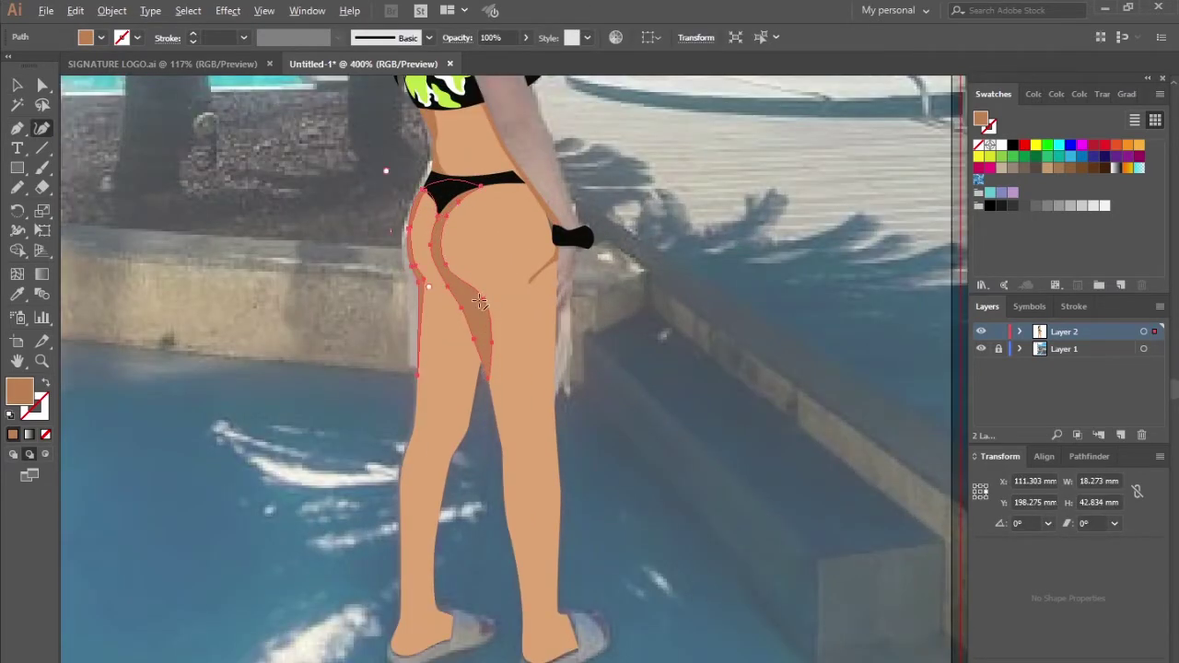
scroll(480, 302, "up", 3)
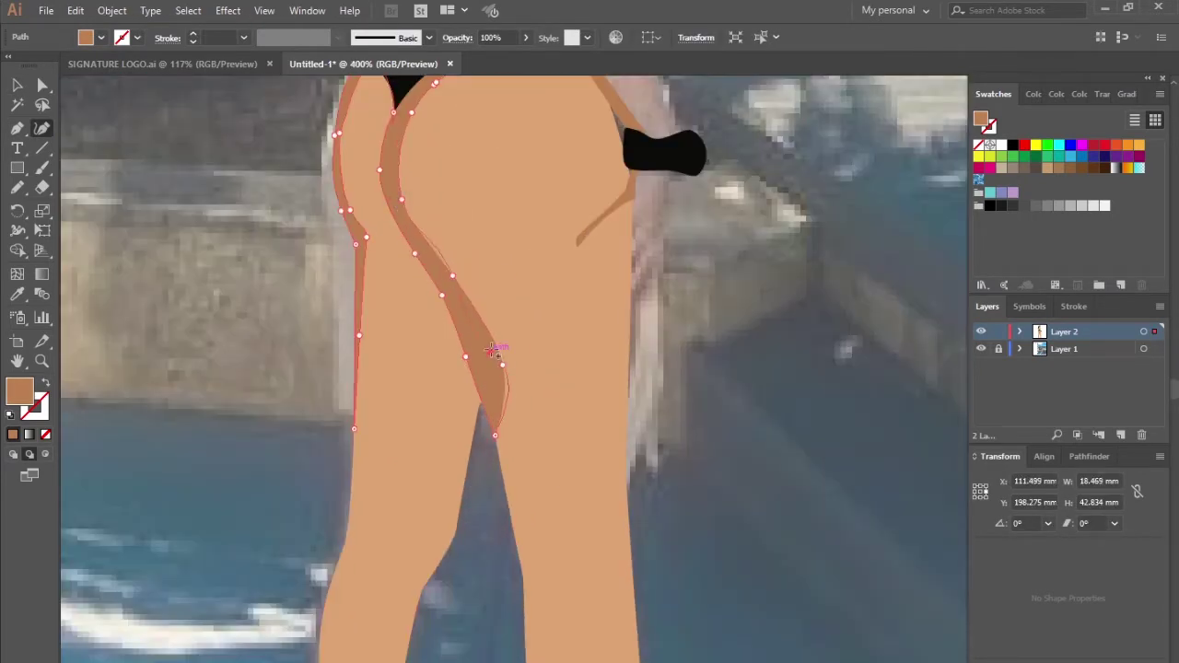
key("ctrl+minus")
key("ctrl+minus")
key("ctrl+shift+a")
key("ctrl+minus")
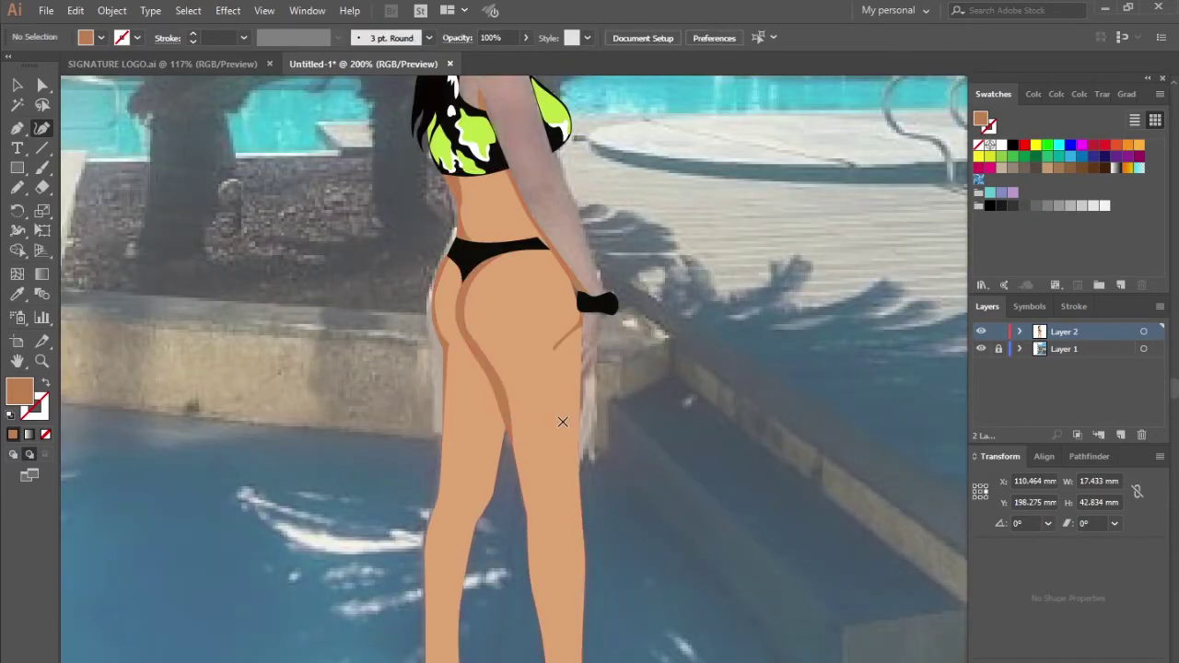
key("ctrl+minus")
left_click(981, 350)
key("ctrl+plus")
key("ctrl+plus")
- Start the darker brown arm outline at the bikini top and trace down toward the wrist
scroll(561, 373, "down", 1)
scroll(561, 373, "up", 1)
key("p")
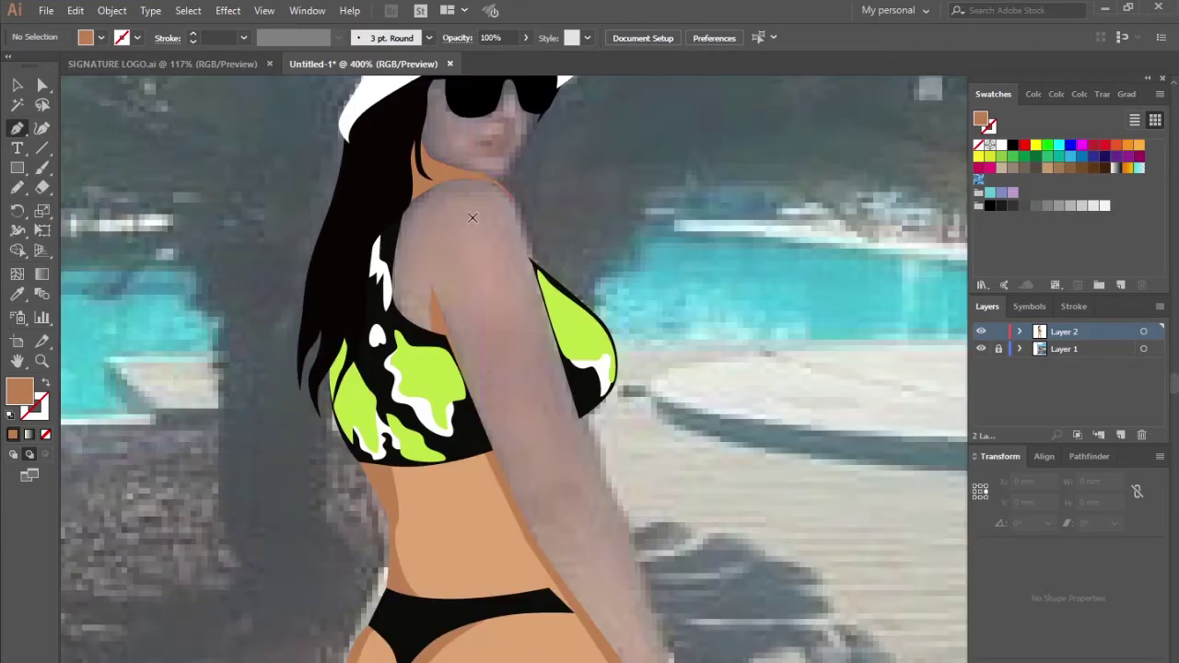
scroll(497, 203, "up", 2)
scroll(553, 277, "up", 2)
left_click_drag(597, 386, 596, 388)
scroll(593, 419, "down", 5)
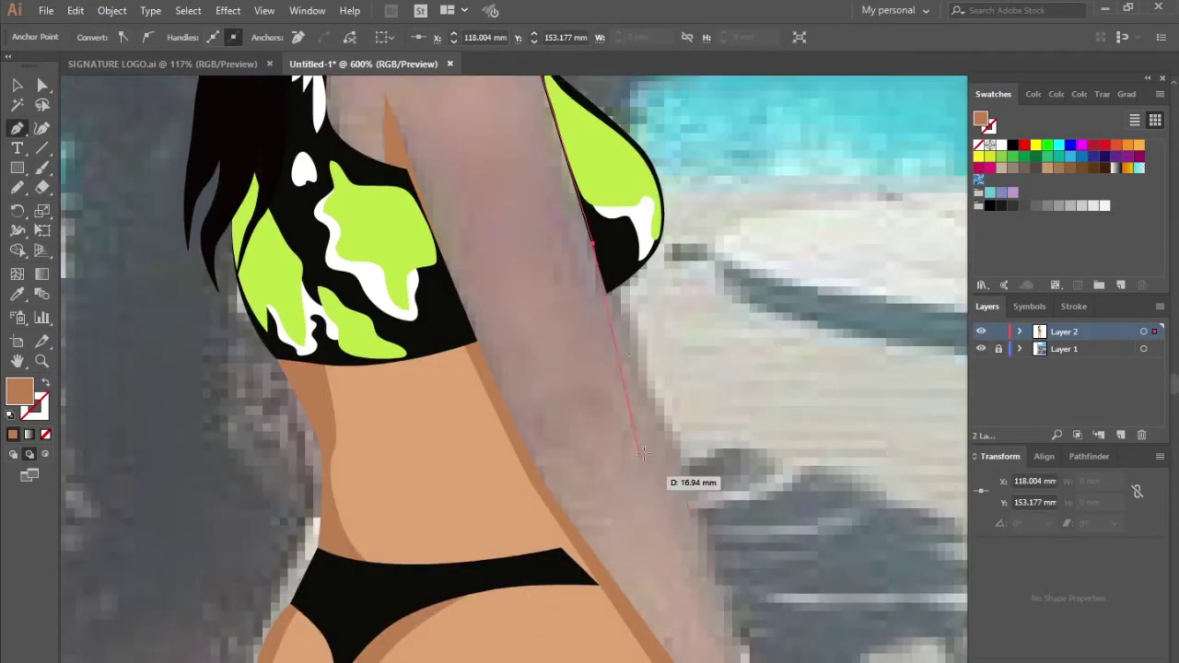
scroll(593, 419, "down", 1)
scroll(593, 419, "down", 1)
left_click(769, 621)
left_click(709, 626)
- Carry the arm shape up the inner edge to the shoulder top and finish it
scroll(625, 495, "up", 5)
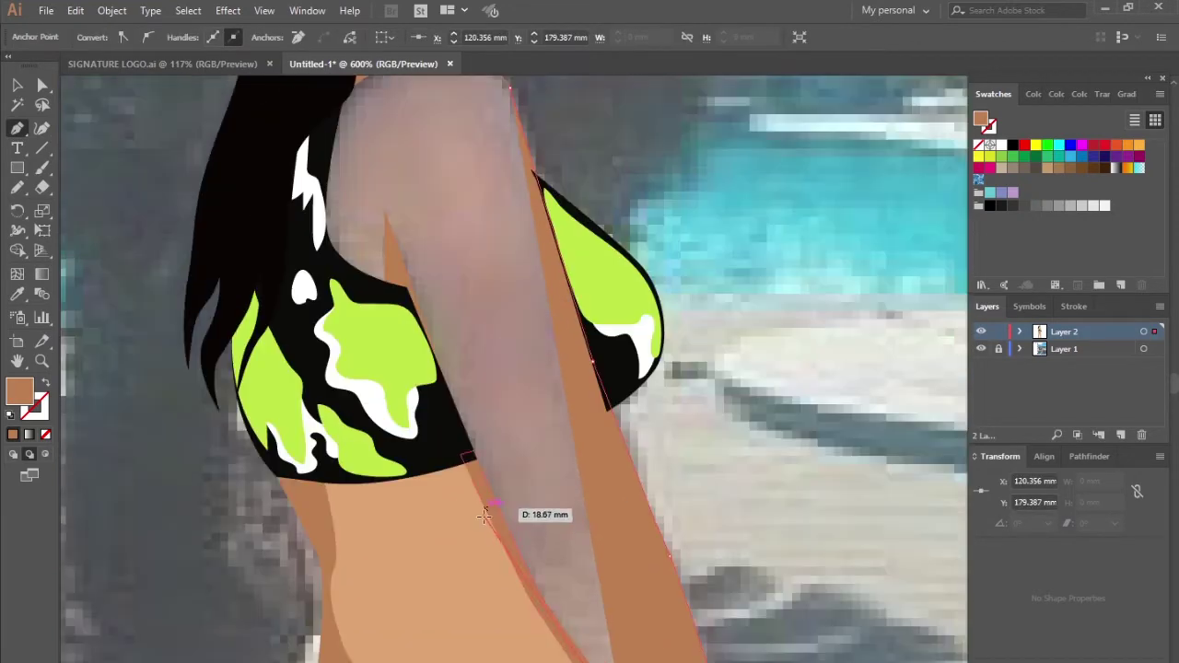
left_click(463, 448)
scroll(433, 231, "up", 2)
left_click(332, 149)
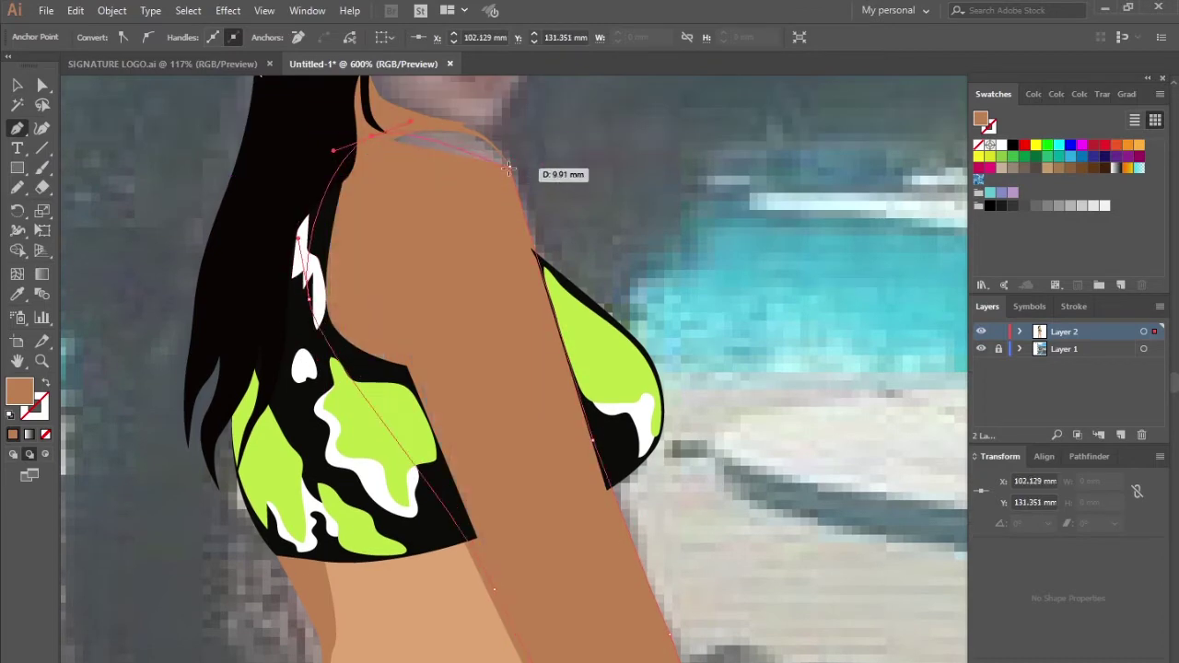
left_click(544, 225)
key("v")
left_click(85, 322)
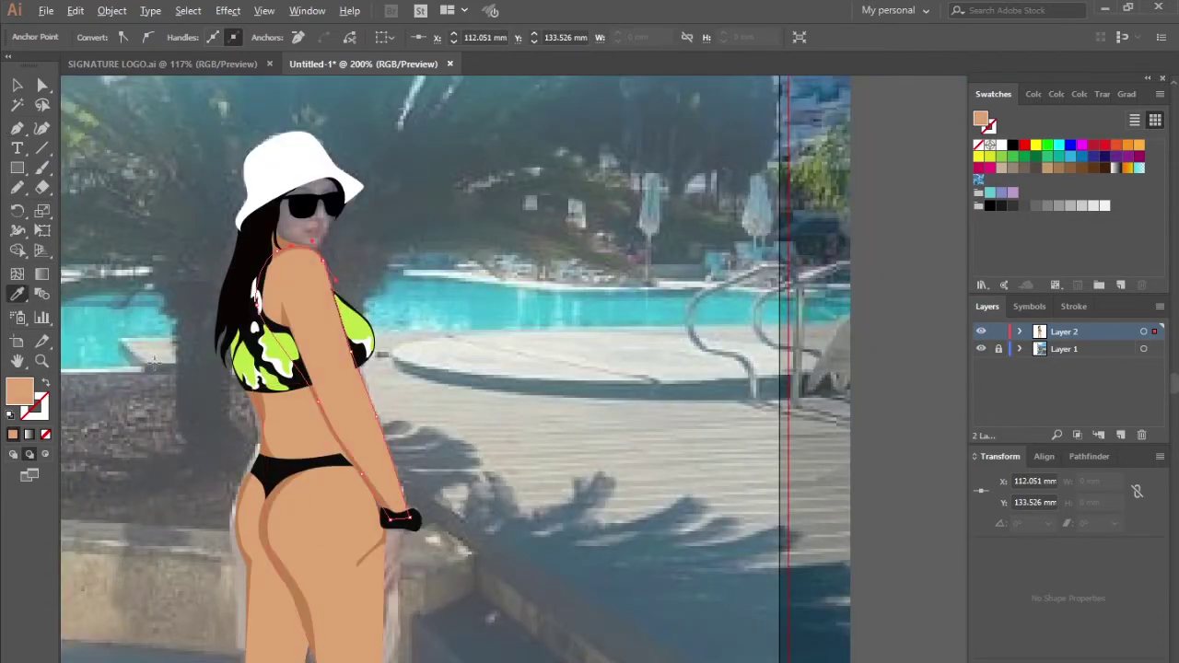
- Draw the first tan finger-crease stroke near the hip
scroll(724, 389, "up", 3)
scroll(760, 427, "up", 4)
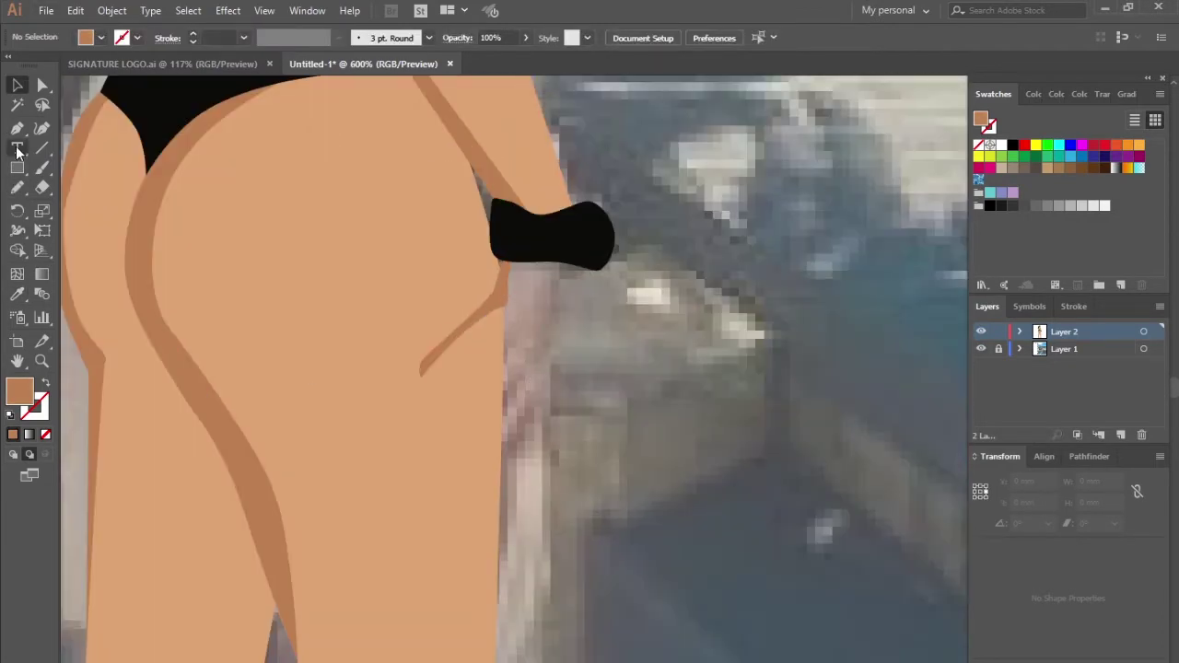
scroll(500, 323, "up", 1)
key("p")
left_click(504, 317)
left_click_drag(390, 452, 451, 382)
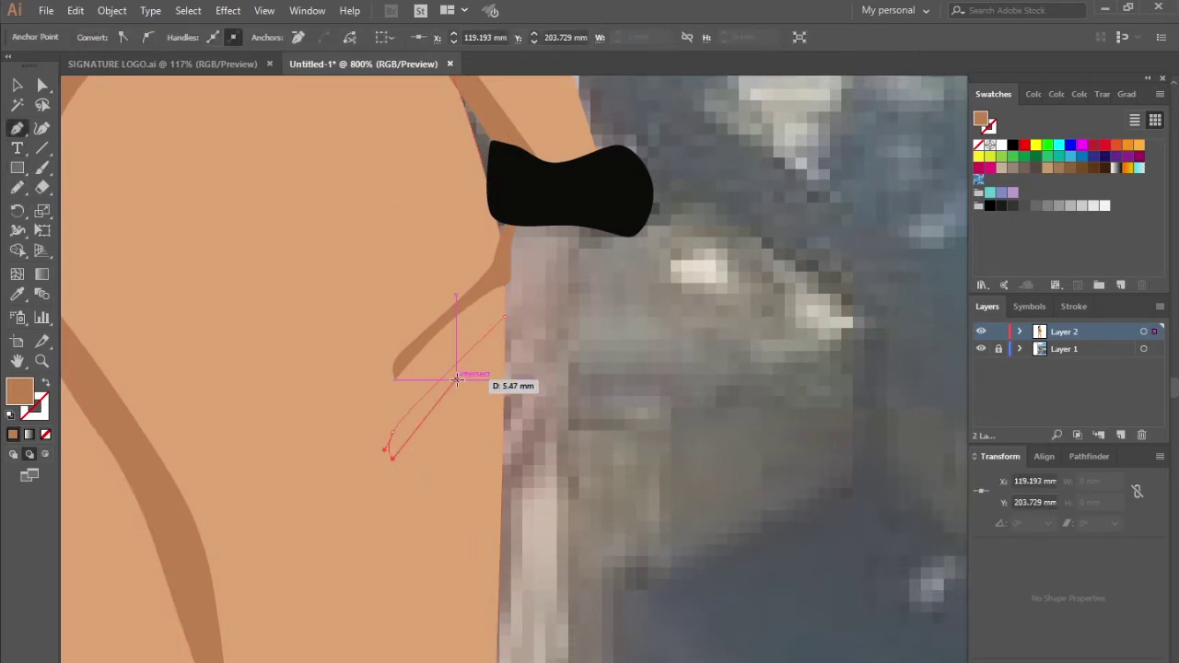
left_click(17, 85)
right_click(524, 313)
key("Escape")
left_click(682, 429)
- Draw a second curved finger-crease stroke on the hip
key("ctrl+minus")
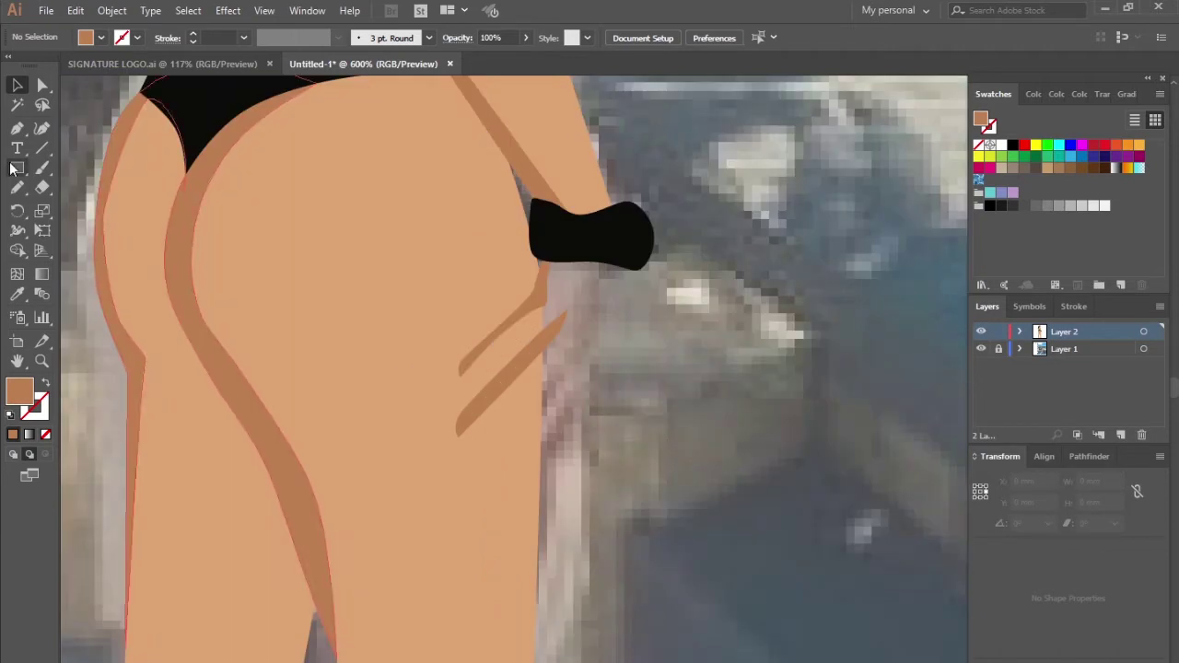
scroll(566, 471, "up", 2)
left_click_drag(369, 567, 374, 513)
left_click(557, 321)
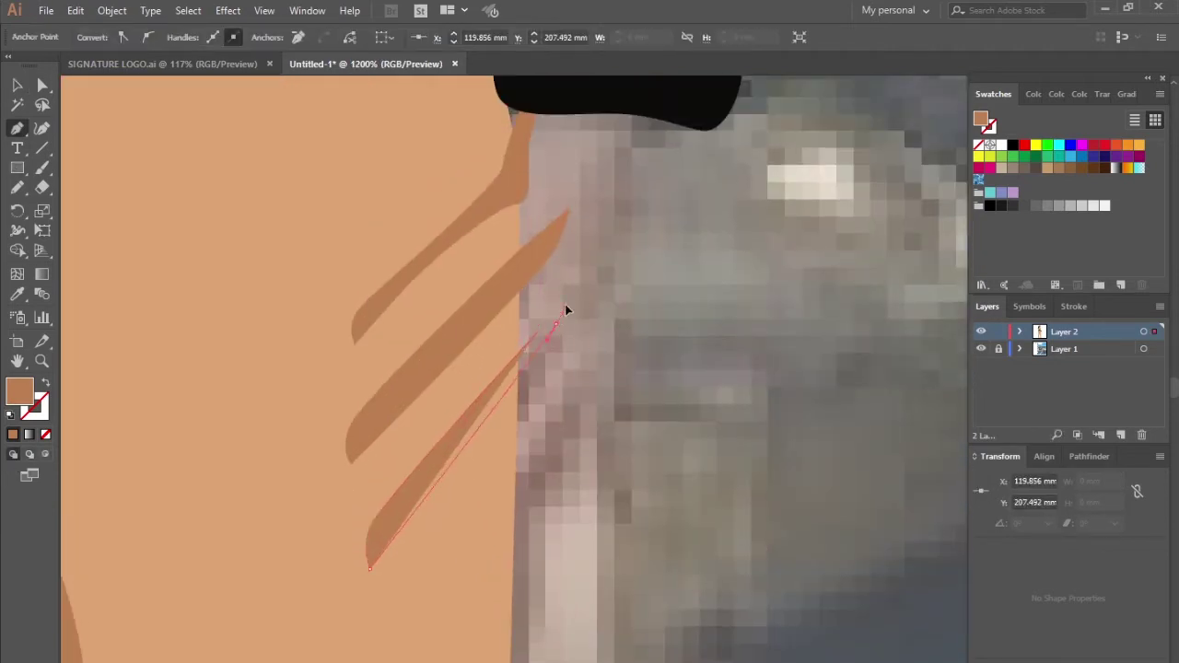
scroll(544, 334, "down", 4)
scroll(516, 442, "up", 3)
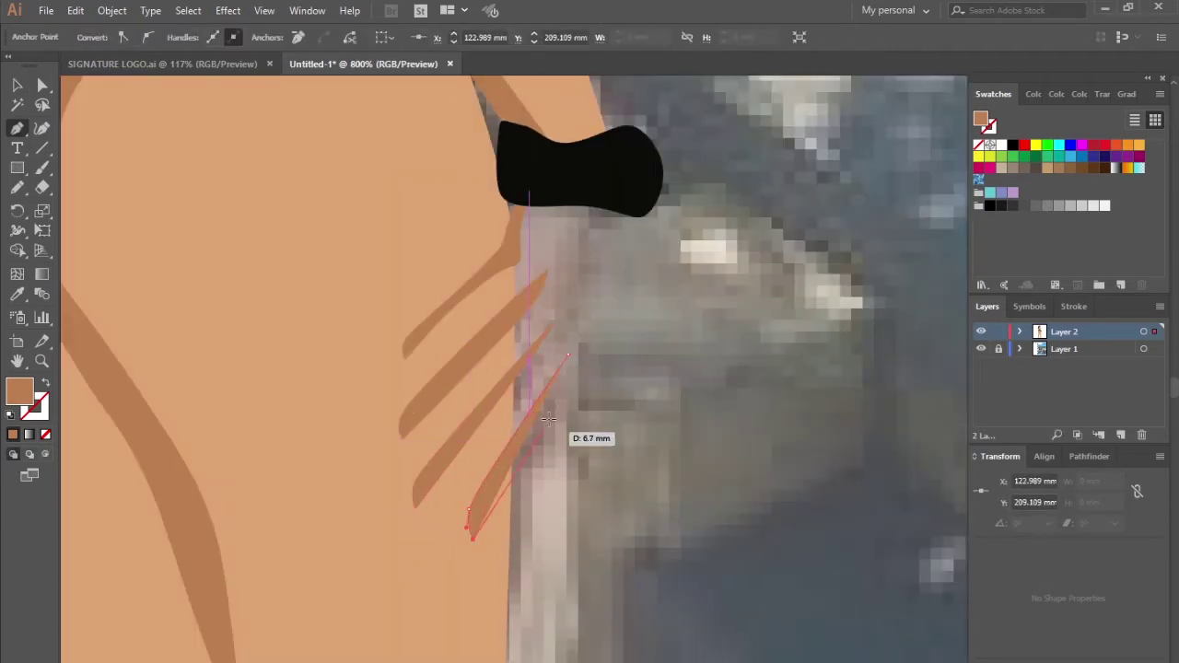
scroll(571, 354, "down", 3)
scroll(516, 386, "up", 3)
key("v")
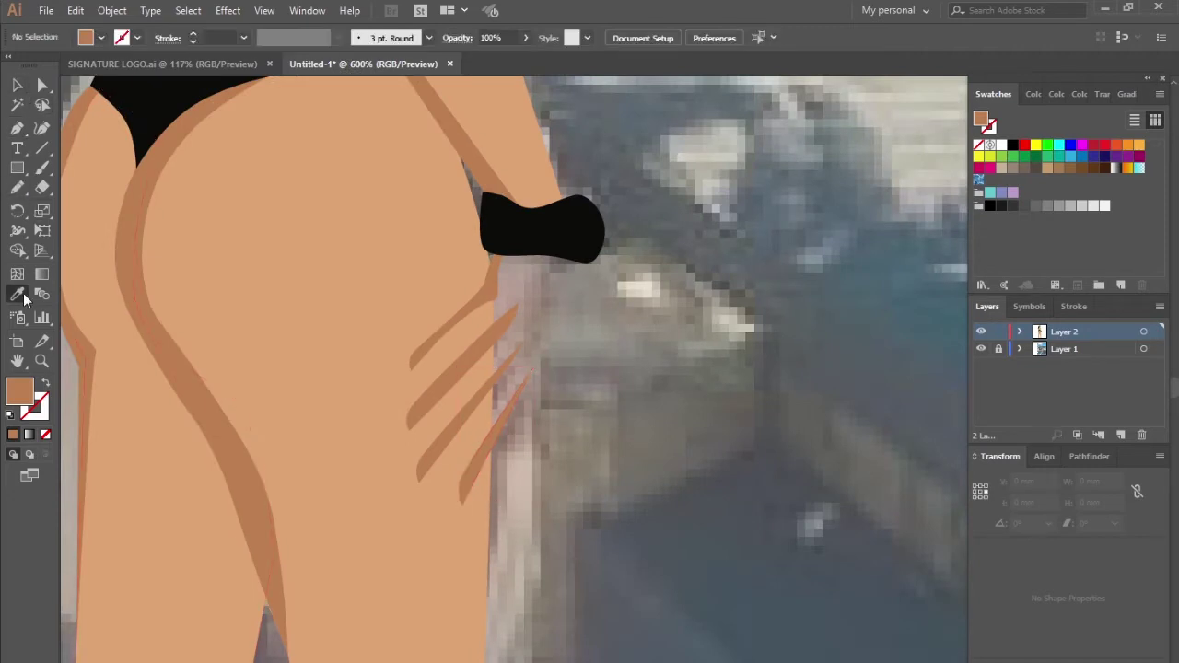
- Draw a closed peach hand shape below the wristband and send it behind the creases
left_click(570, 246)
left_click(559, 385)
left_click(461, 527)
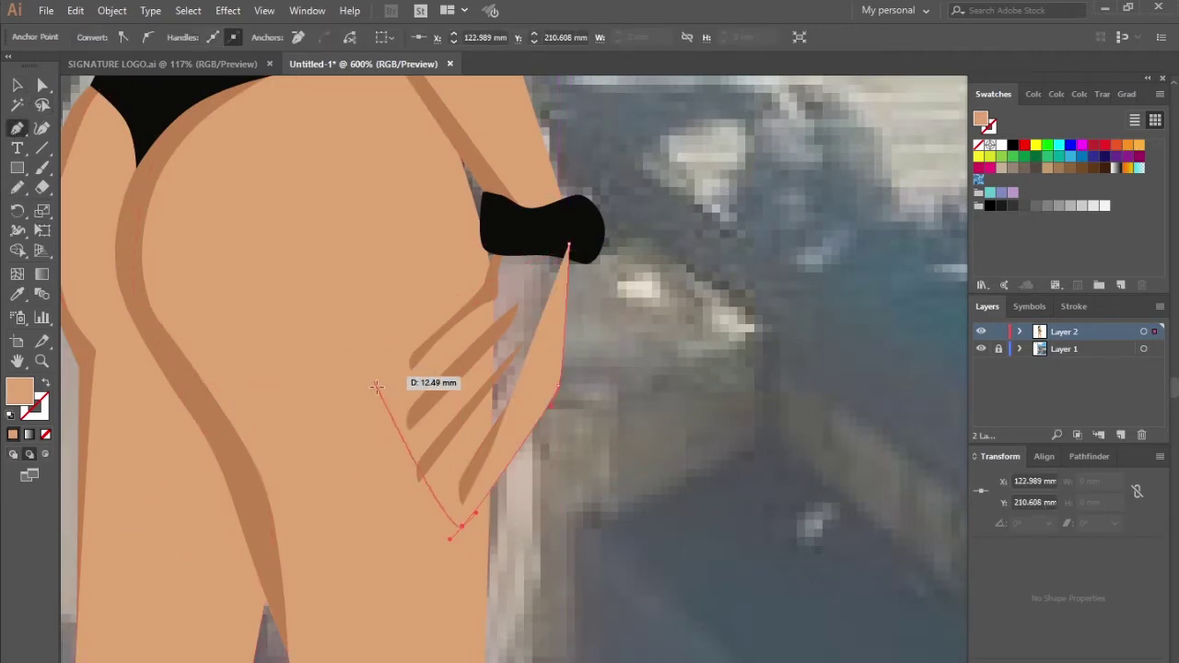
left_click_drag(387, 353, 391, 333)
left_click(496, 268)
scroll(571, 240, "down", 3)
right_click(517, 319)
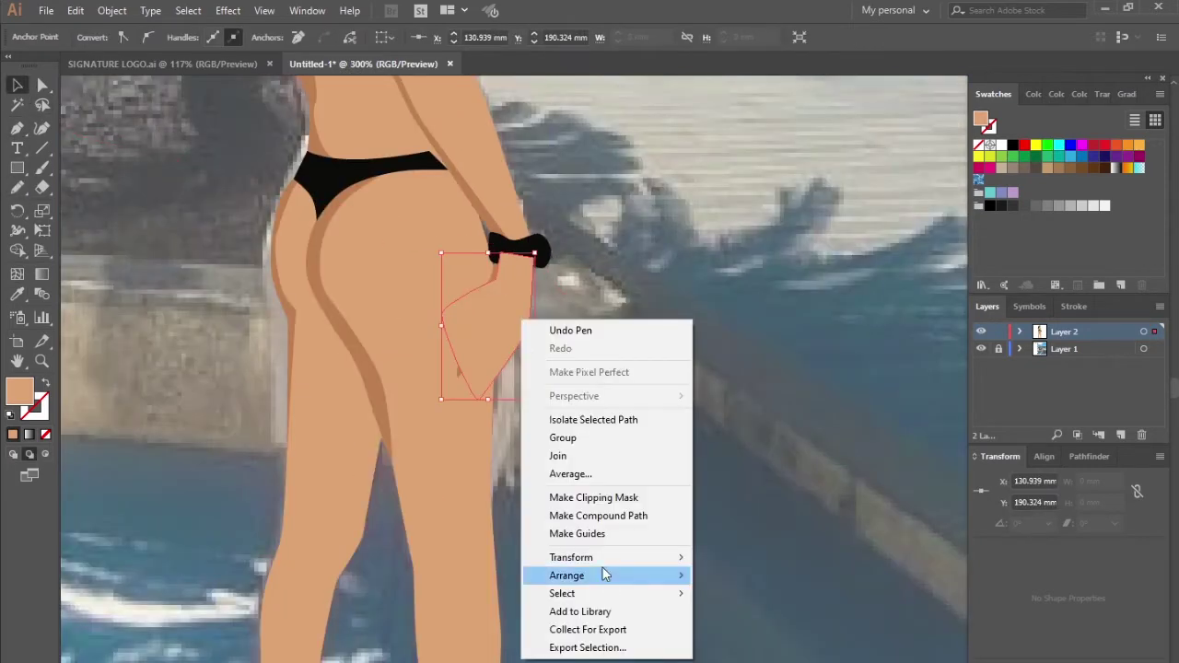
key("Escape")
scroll(603, 520, "down", 2)
key("v")
scroll(604, 520, "up", 2)
scroll(601, 413, "down", 1)
scroll(476, 539, "up", 2)
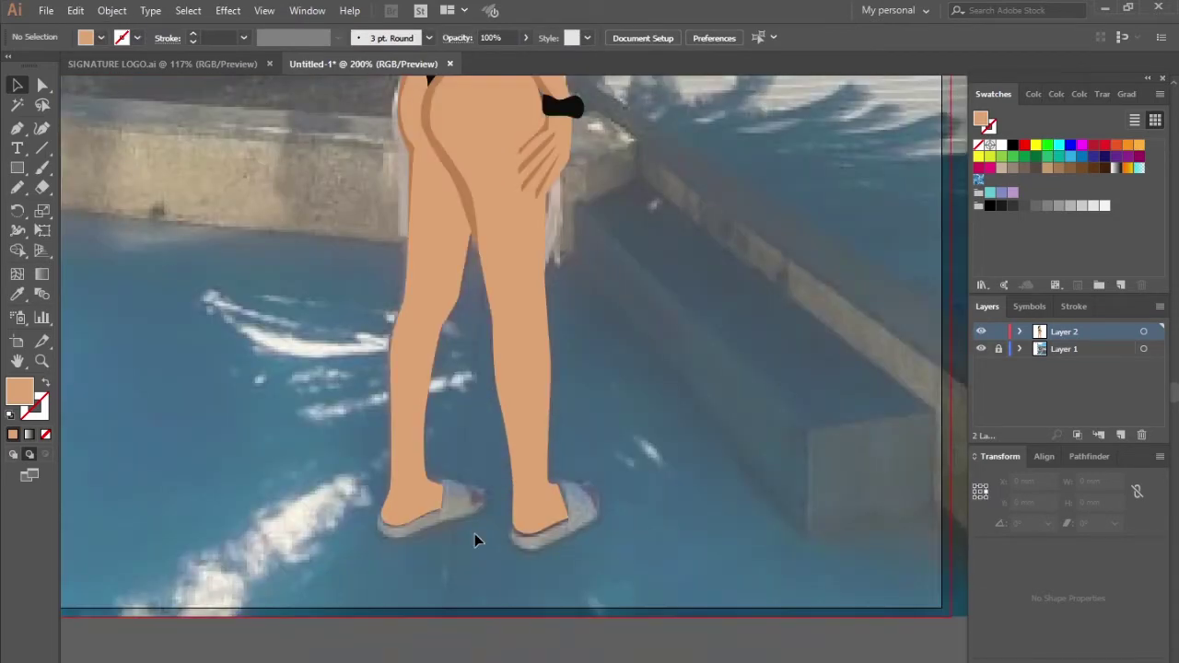
- Trace peach toe shapes on both feet
scroll(476, 539, "up", 3)
key("p")
scroll(485, 467, "up", 2)
left_click(570, 578)
left_click(552, 485)
left_click_drag(667, 516, 613, 482)
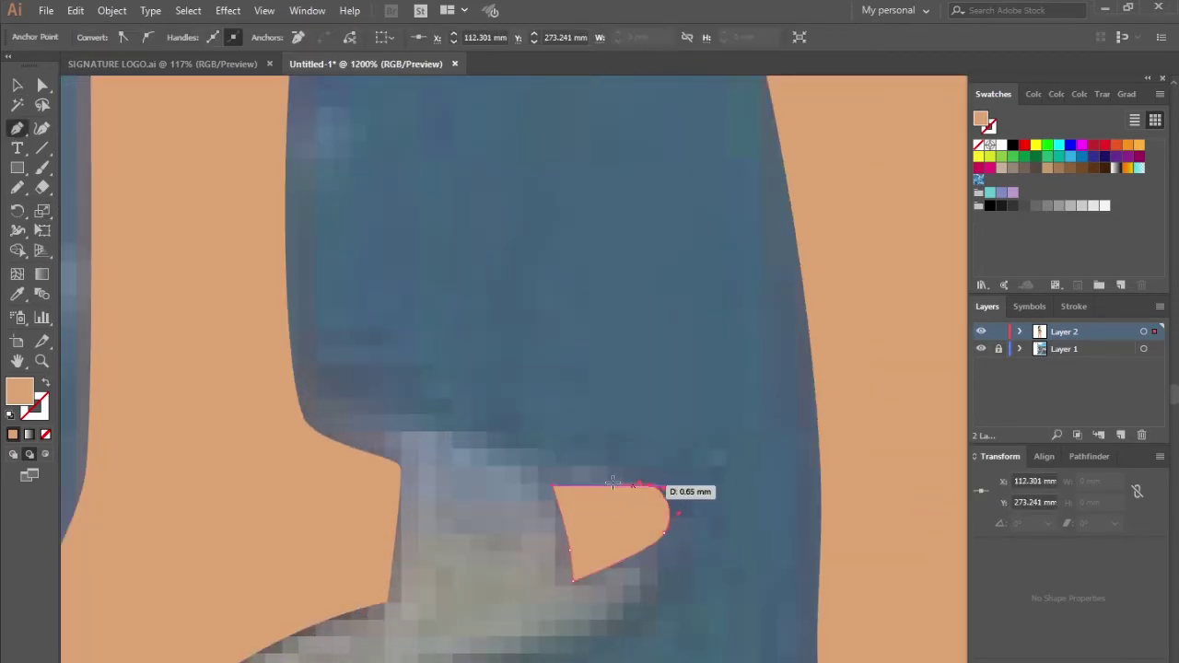
left_click(552, 485)
scroll(553, 485, "down", 3)
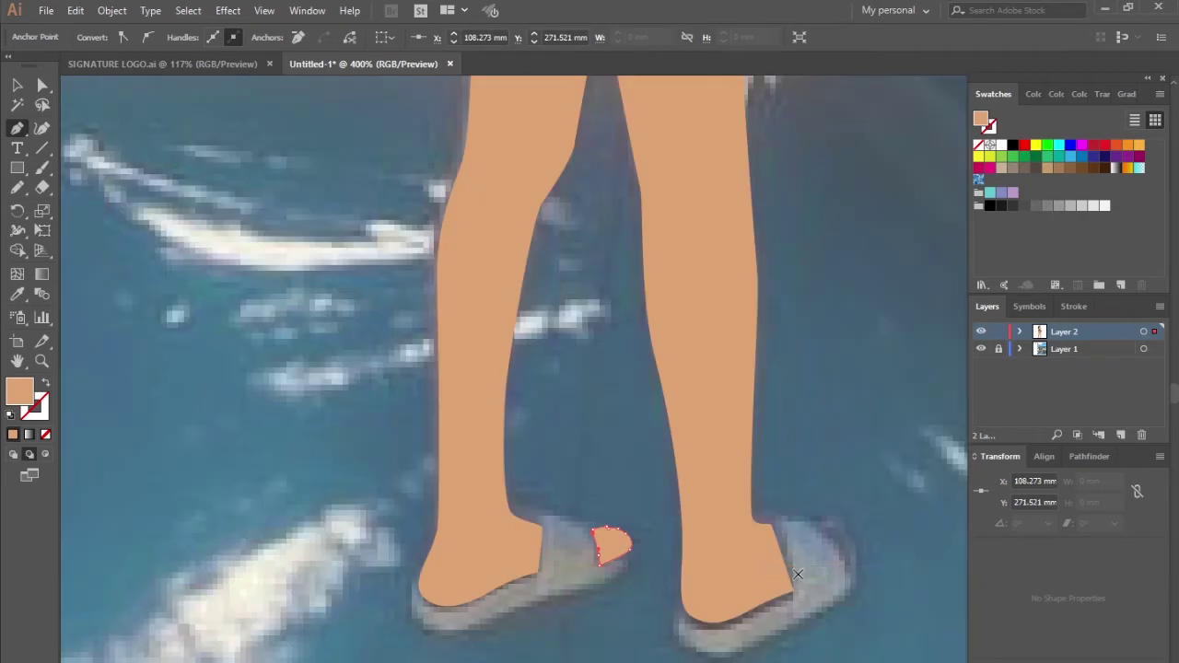
scroll(797, 497, "up", 3)
left_click_drag(734, 477, 797, 497)
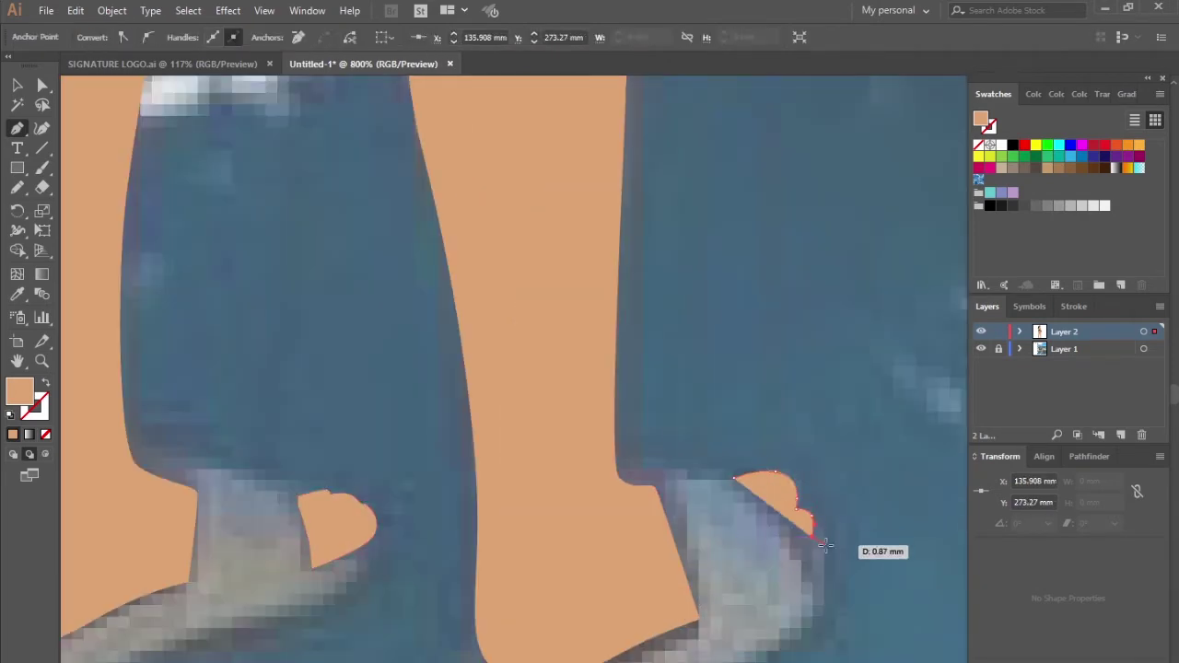
left_click(734, 477)
scroll(565, 412, "down", 3)
key("ctrl+shift+a")
- Draw a white slide sandal around the first foot
scroll(414, 406, "up", 3)
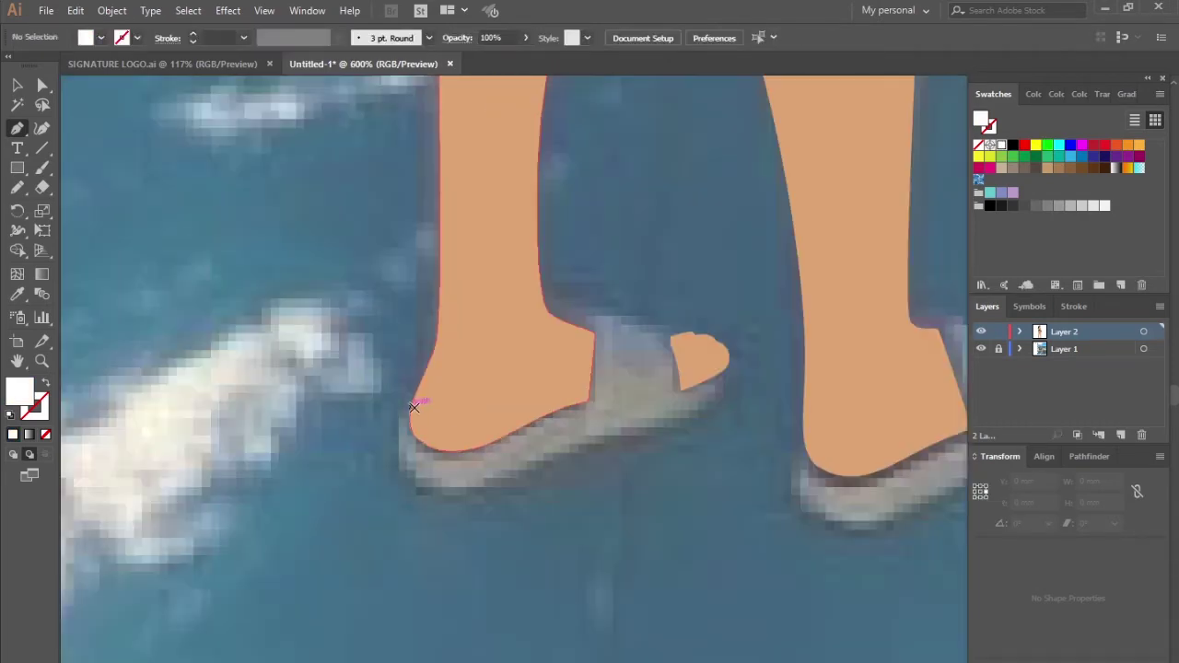
left_click_drag(460, 502, 495, 506)
mouse_move(606, 447)
left_mouse_down()
mouse_move(731, 403)
mouse_move(654, 319)
left_mouse_up()
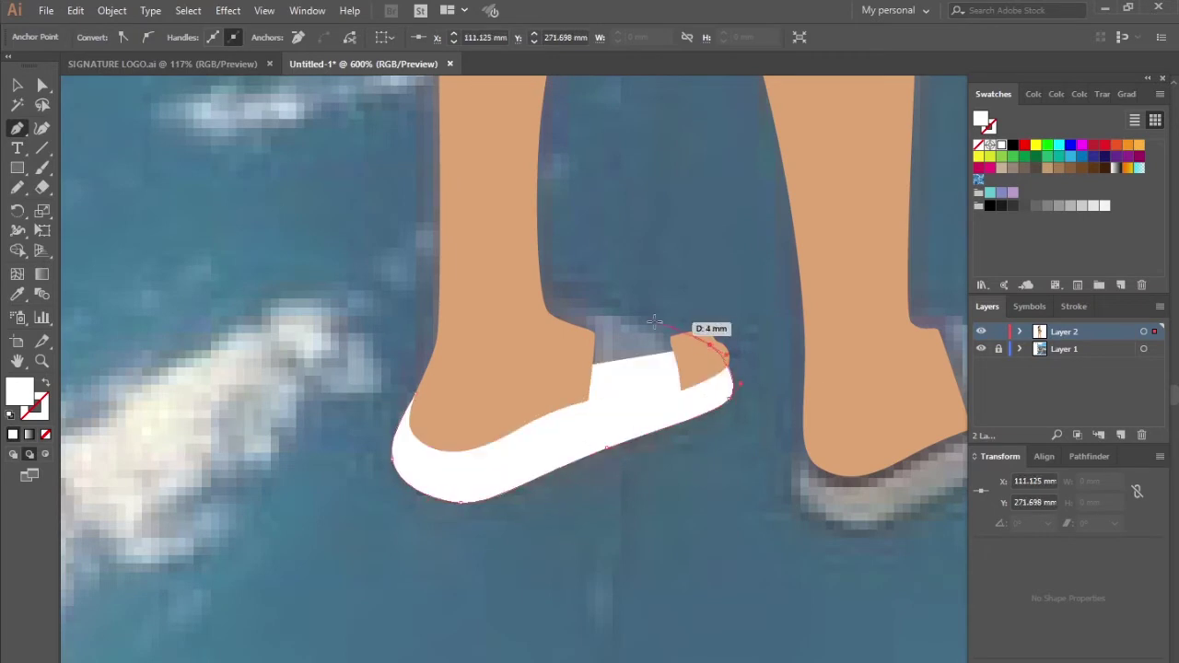
scroll(600, 321, "up", 2)
left_click(566, 317)
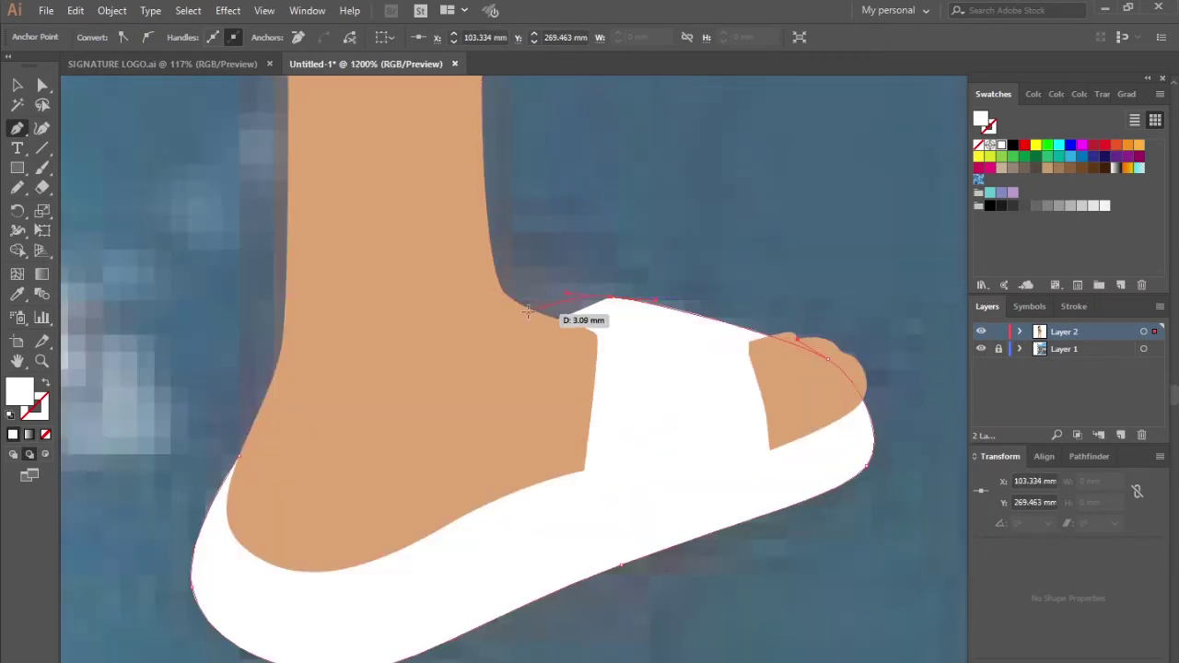
scroll(553, 332, "down", 3)
key("ctrl+shift+a")
- Draw a white slide sandal around the second foot
scroll(545, 472, "down", 3)
scroll(663, 391, "up", 4)
left_click(401, 379)
left_click(393, 507)
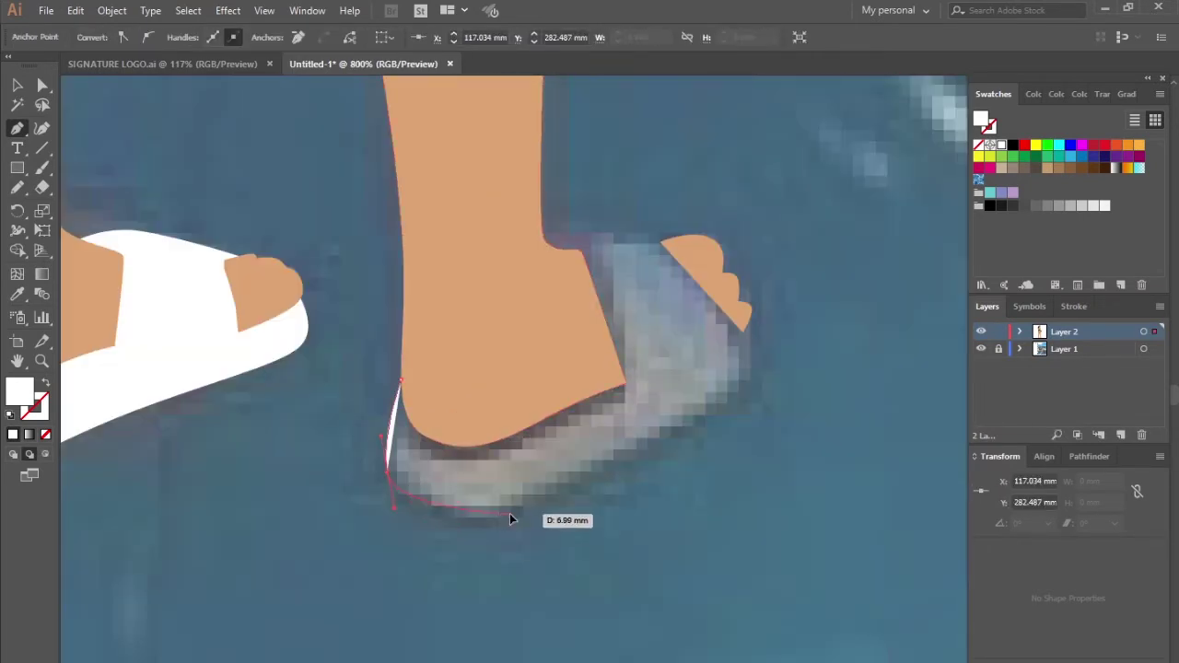
left_click_drag(509, 513, 568, 505)
left_click(748, 373)
left_click(690, 255)
left_click(599, 255)
key("ctrl+shift+a")
scroll(732, 456, "down", 4)
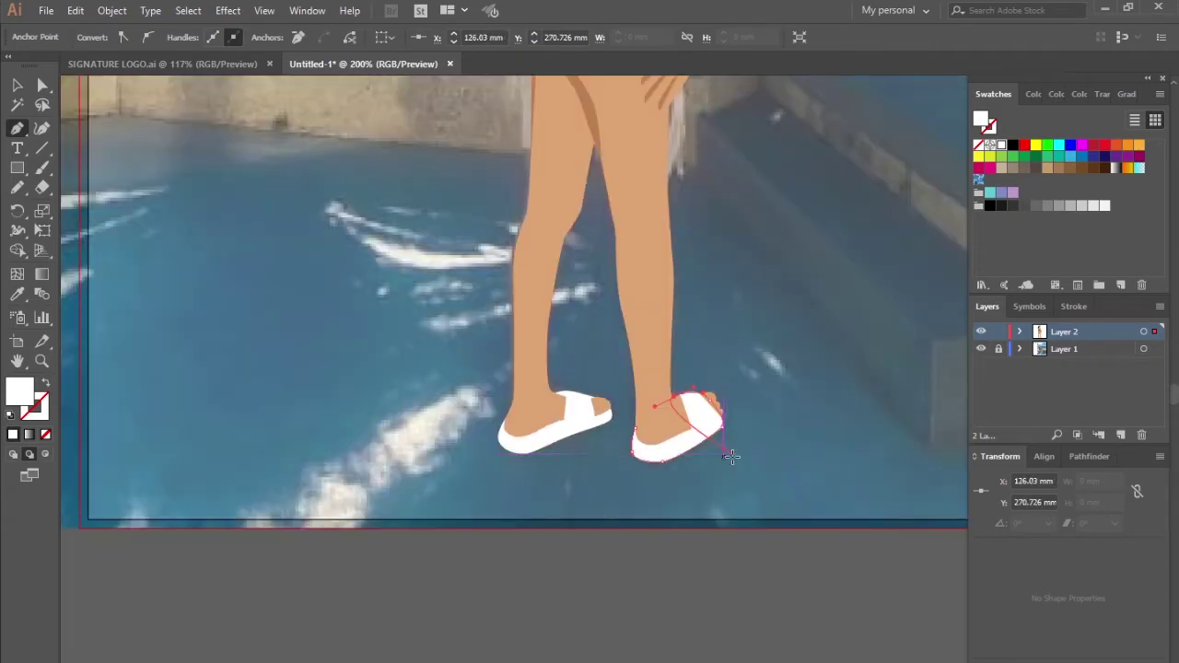
scroll(732, 457, "down", 4)
- Start an outline along her left hip at the waist
scroll(566, 395, "up", 3)
scroll(516, 304, "up", 2)
left_click(418, 253)
key("ctrl+shift+a")
scroll(326, 385, "down", 2)
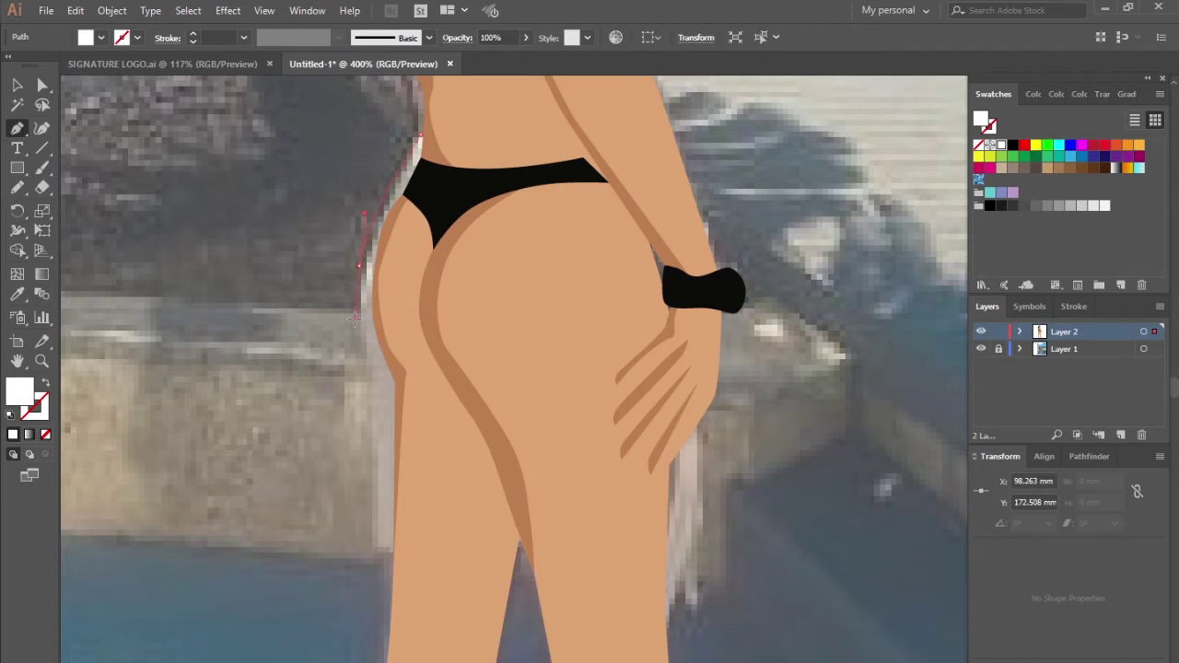
- Pen-trace the skirt outline down the hip, across the hem and up to the wristband
left_click(359, 267)
left_click(384, 421)
left_click(377, 573)
left_click(980, 332)
left_click(980, 332)
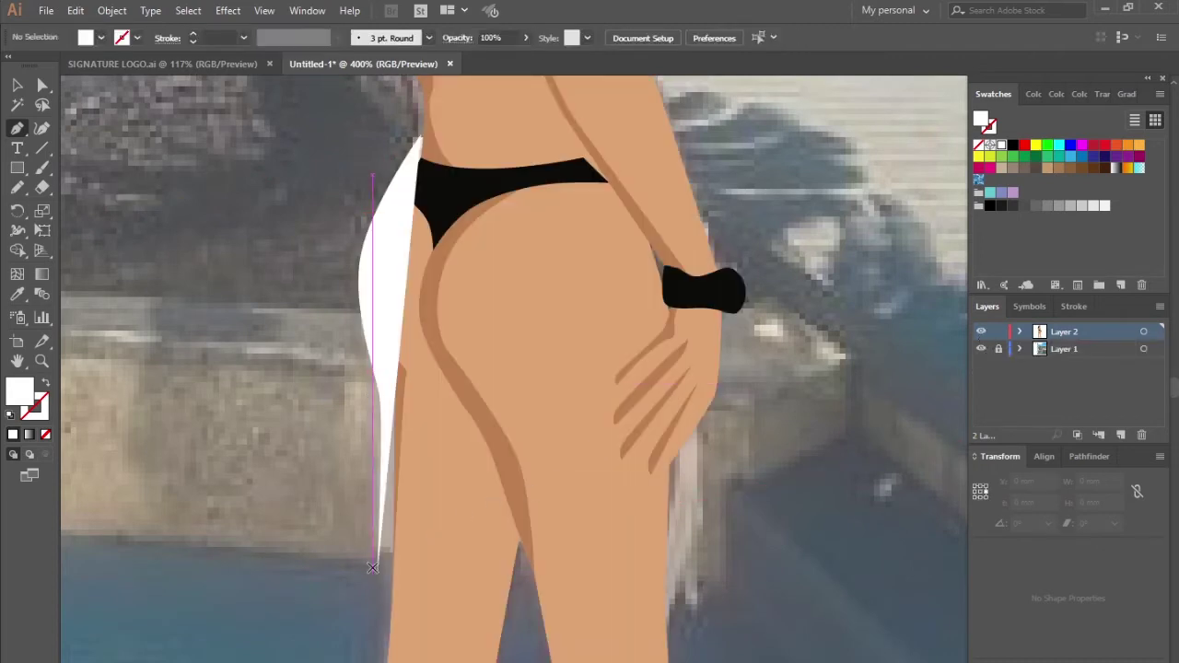
left_click_drag(517, 551, 570, 527)
left_click_drag(621, 454, 620, 435)
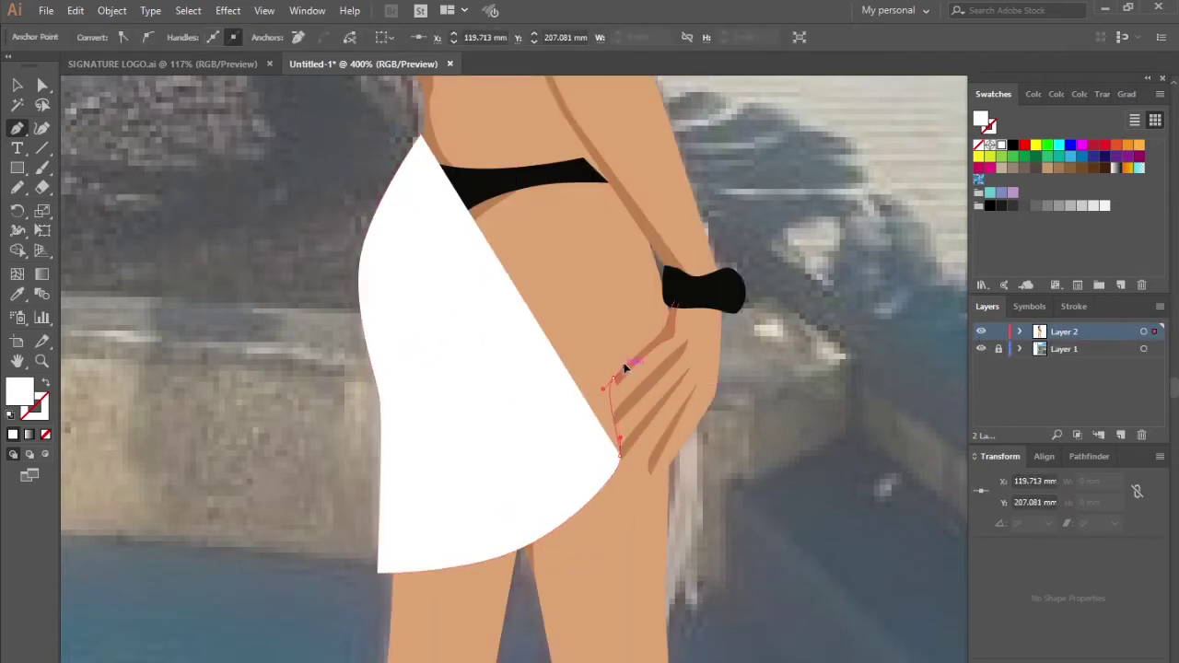
scroll(671, 337, "up", 1)
left_click(675, 324)
left_click(669, 232)
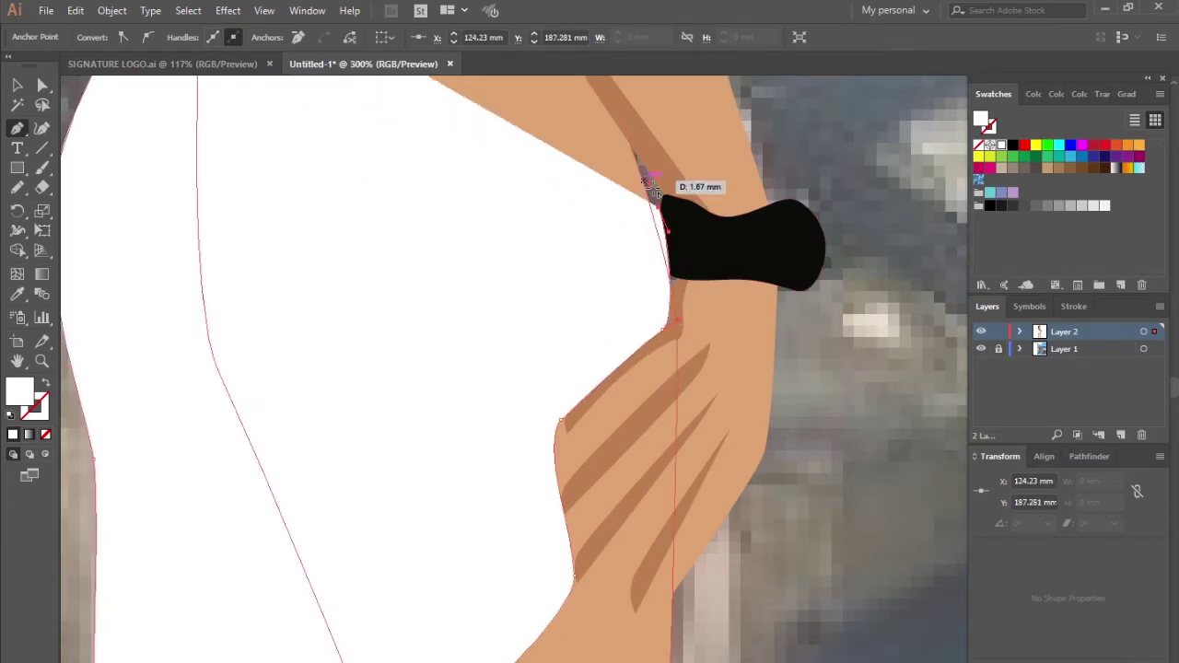
- Finish the skirt path past the upper arm and waist, closing the white shape
scroll(647, 187, "up", 3)
left_click_drag(596, 179, 594, 213)
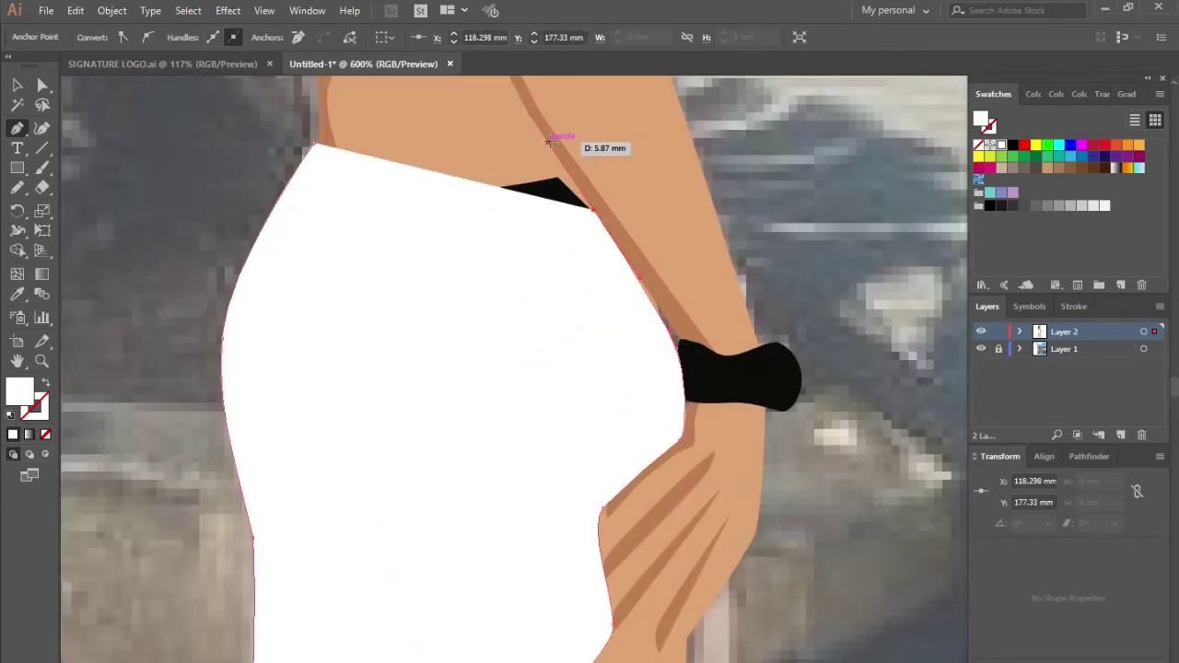
left_click(559, 134)
scroll(559, 134, "down", 2)
key("ctrl+shift+a")
scroll(607, 354, "up", 3)
left_click(607, 354)
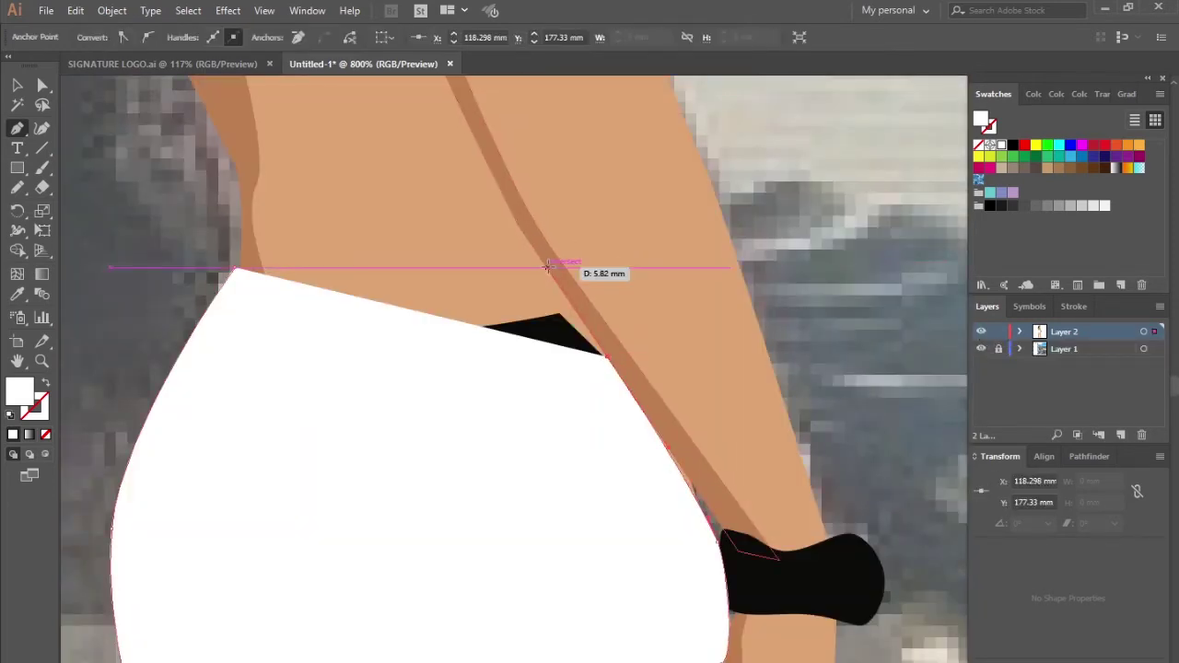
left_click(242, 267)
scroll(384, 368, "down", 3)
scroll(384, 367, "up", 2)
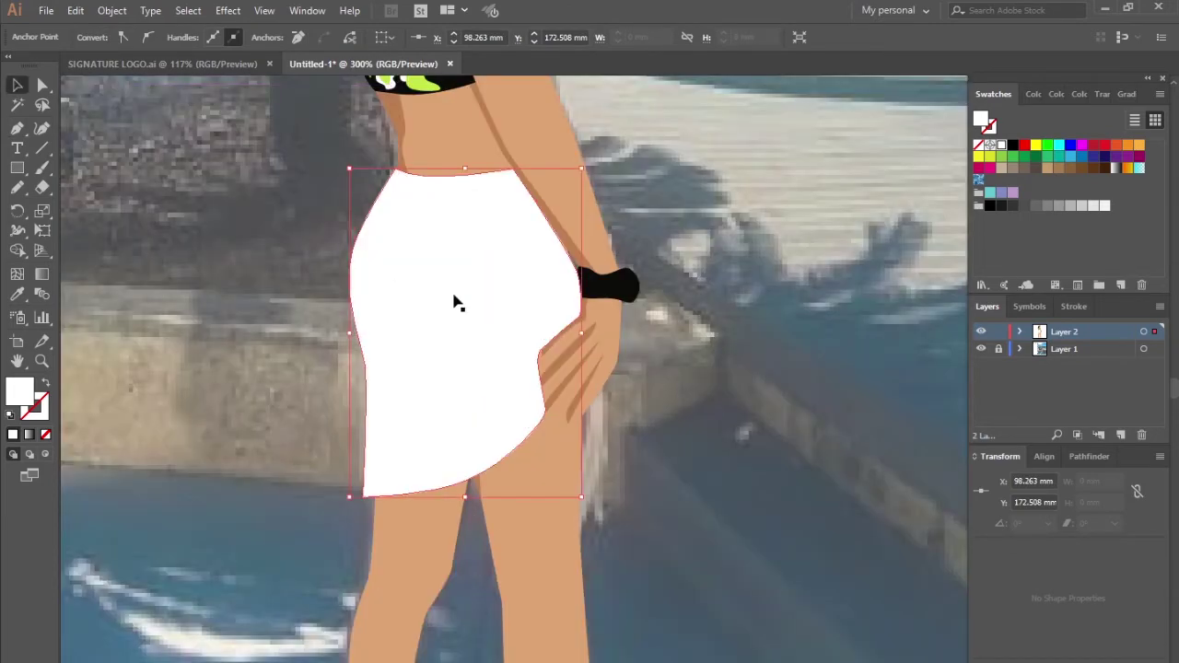
scroll(292, 282, "up", 1)
- Make the white skirt see-through at 71% opacity in the Transparency panel, then deselect it
key("v")
left_click(442, 322)
left_click(1102, 94)
left_click(1133, 119)
left_click_drag(1112, 137, 1096, 136)
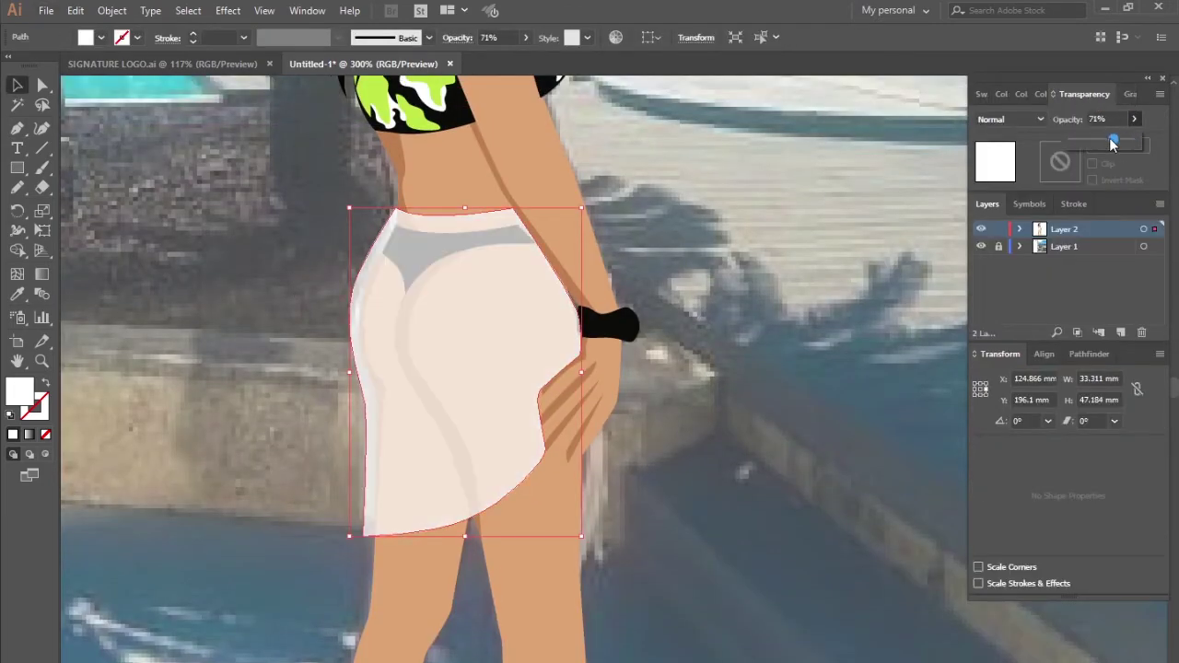
key("ctrl+shift+a")
scroll(755, 277, "down", 3)
scroll(755, 276, "up", 3)
key("n")
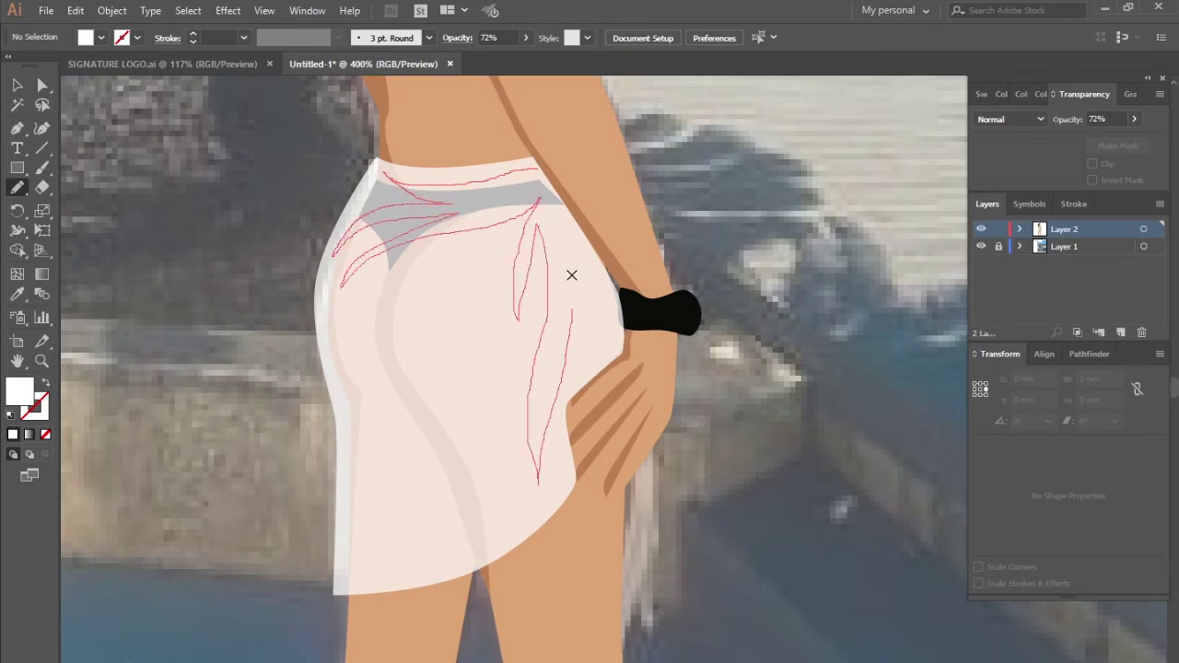
- Lower the white skirt's opacity to 46% and deselect it
scroll(547, 174, "down", 3)
scroll(350, 356, "up", 3)
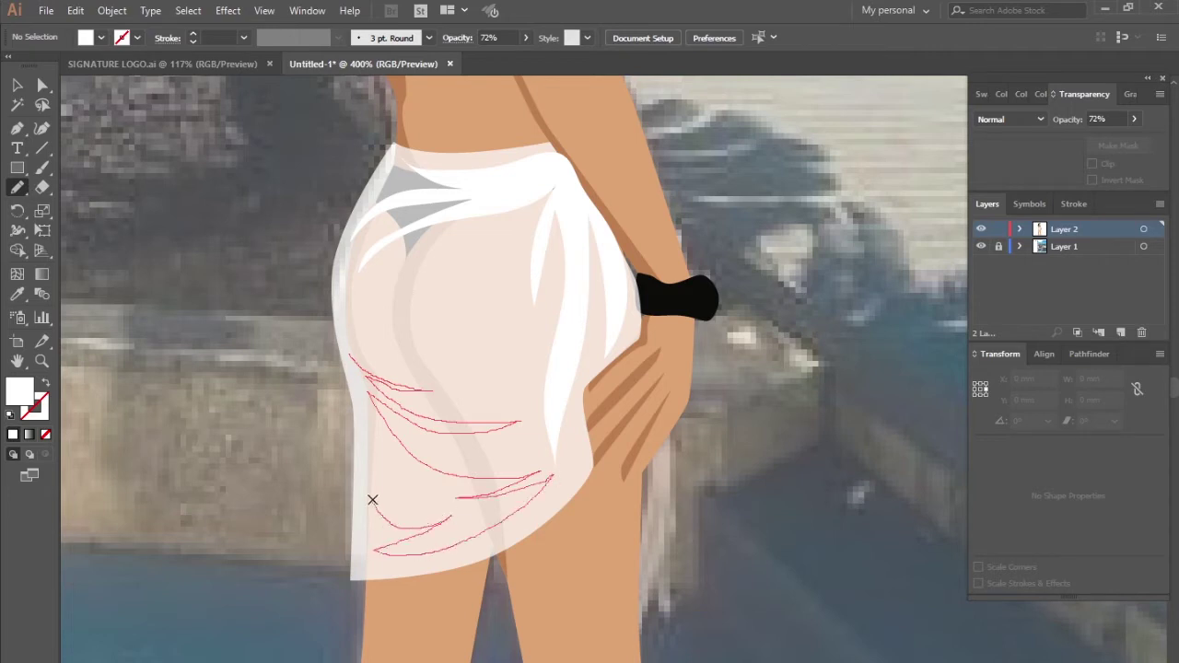
scroll(342, 328, "down", 3)
scroll(362, 151, "up", 3)
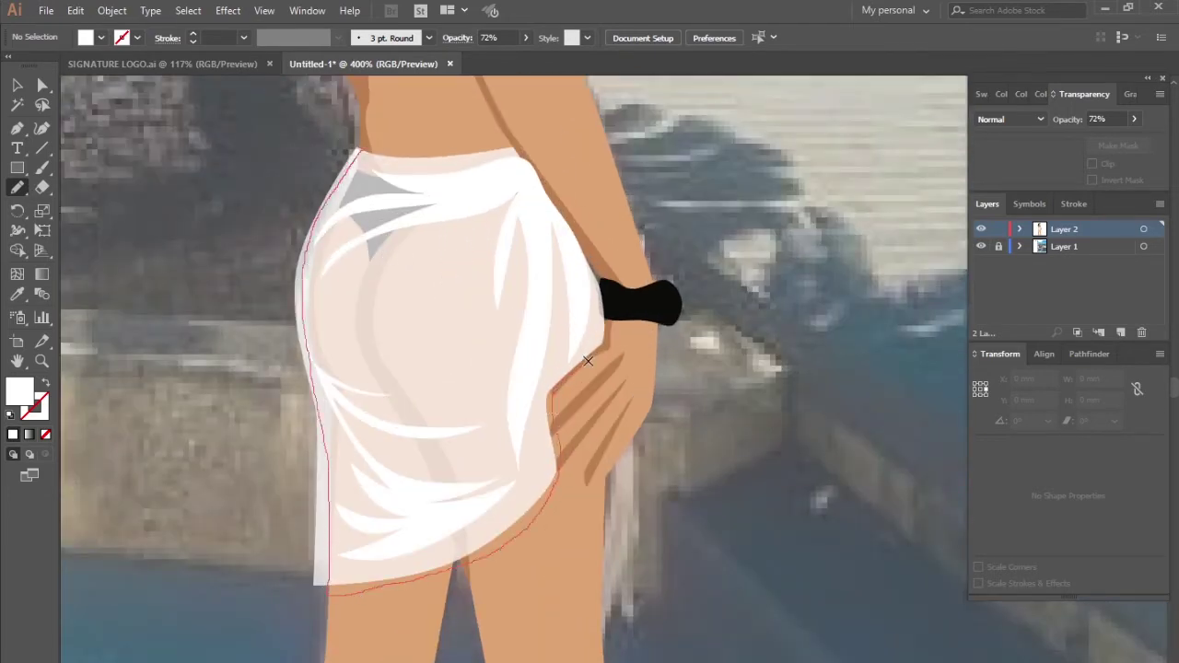
scroll(540, 337, "down", 2)
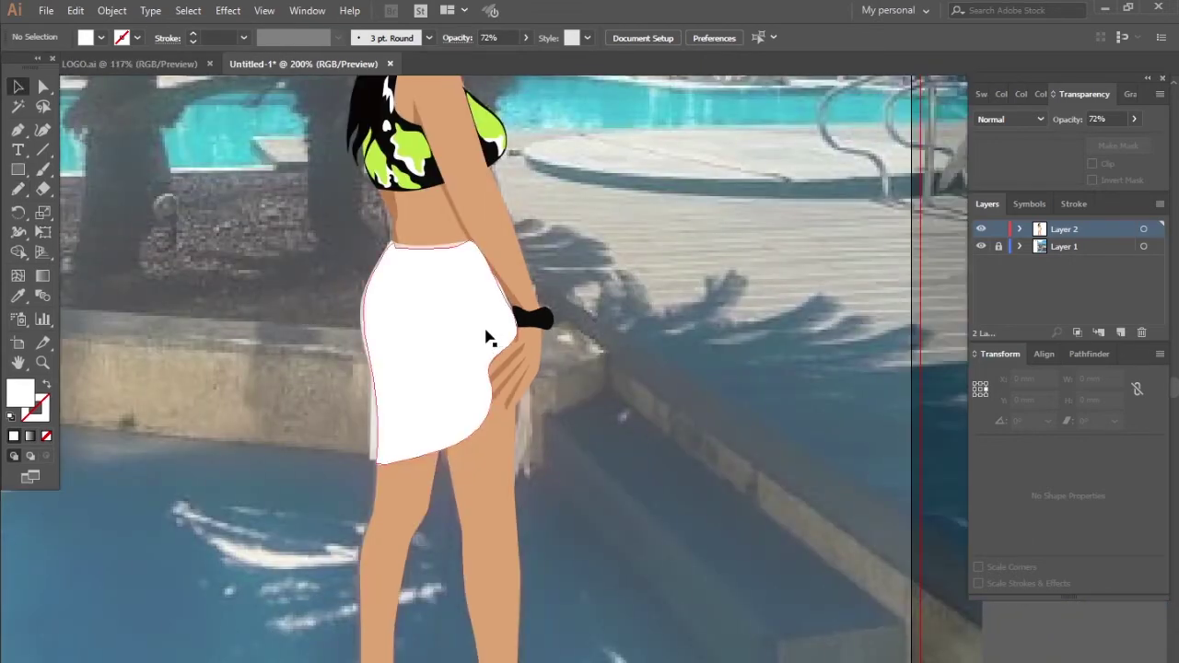
key("v")
left_click(495, 334)
left_click_drag(1129, 147, 1088, 140)
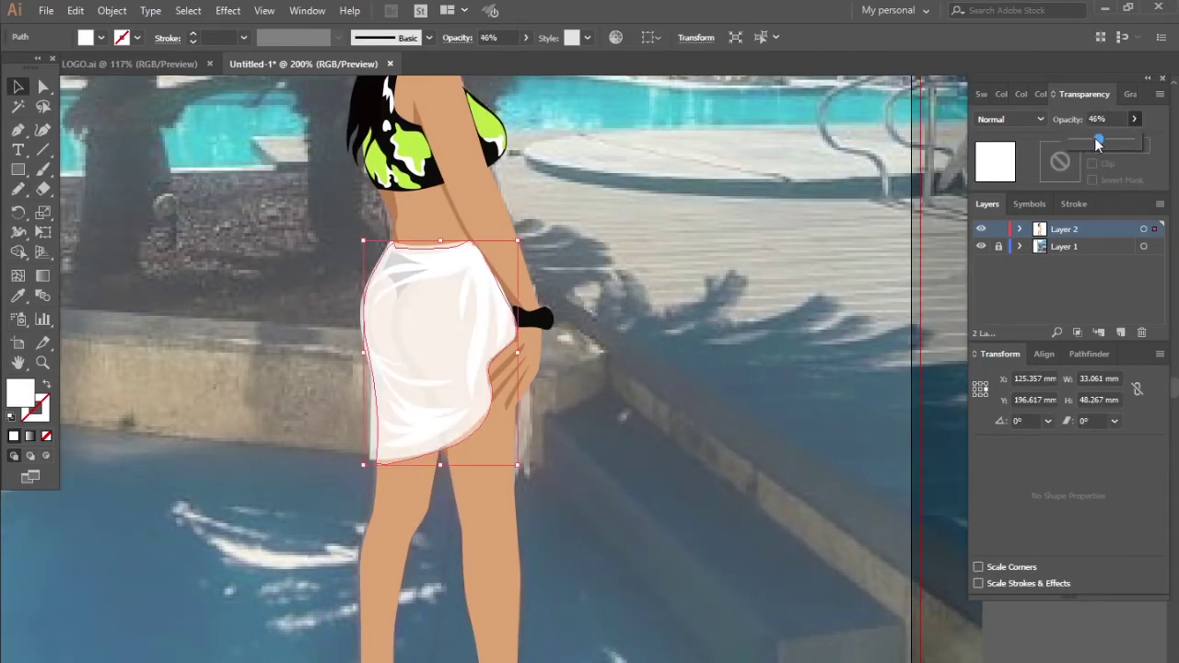
left_click(635, 289)
- Hide the reference photo layer, then select the skin-coloured neck shape
scroll(635, 288, "down", 2)
scroll(656, 341, "down", 2)
left_click(981, 246)
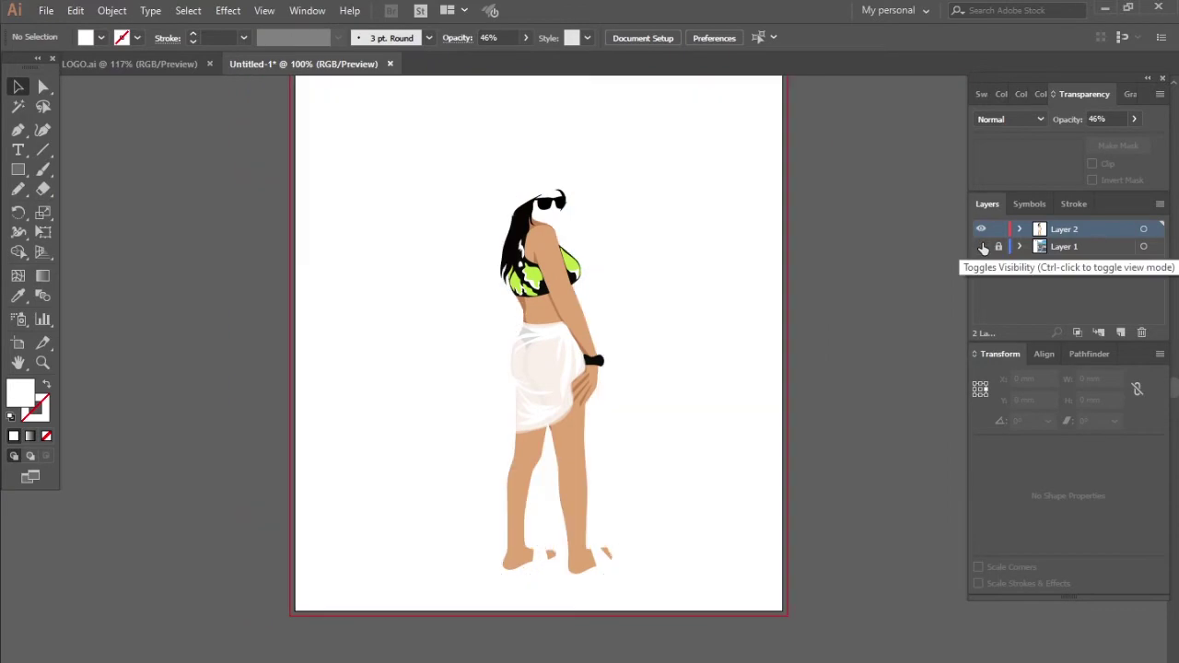
scroll(576, 267, "up", 3)
scroll(576, 266, "up", 2)
left_click(396, 516)
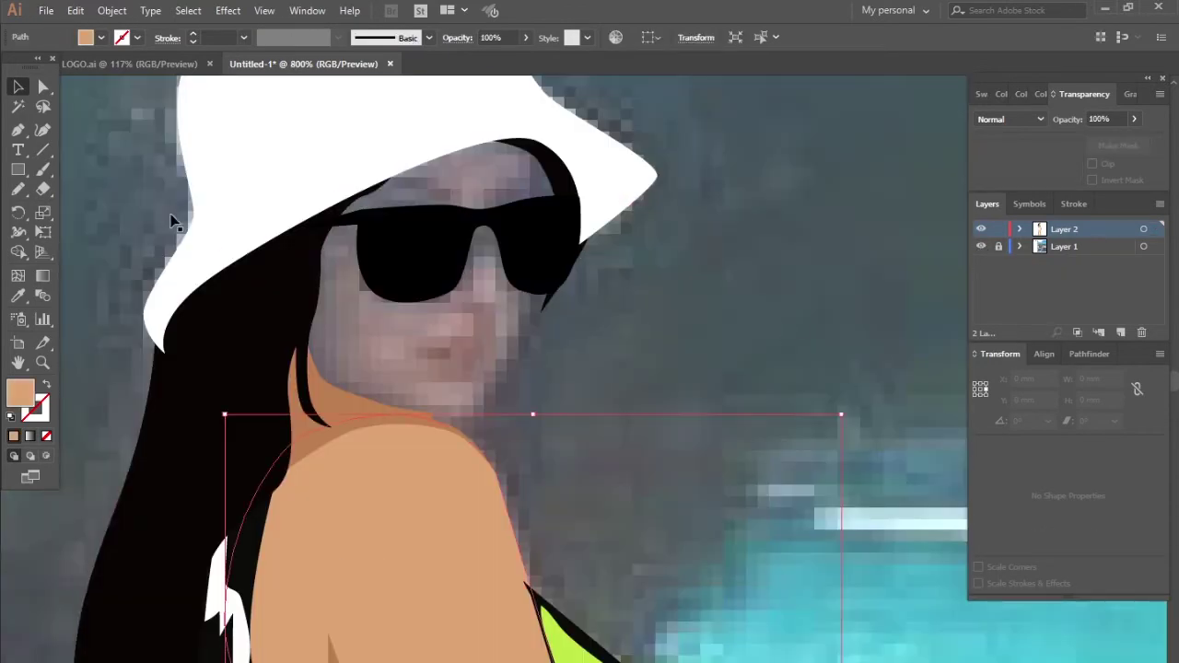
- Pen-trace the face outline from the chin along the jawline and around the head
key("p")
scroll(327, 322, "up", 1)
left_click_drag(531, 478, 608, 477)
scroll(644, 478, "up", 2)
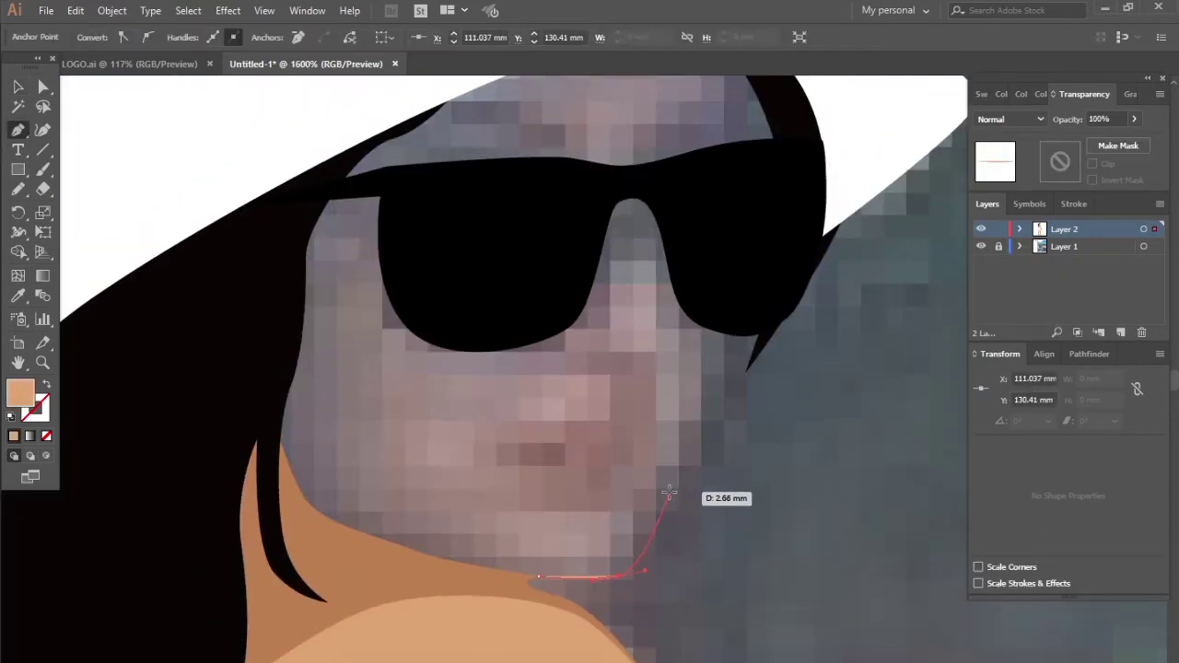
left_click(681, 471)
scroll(767, 342, "up", 3)
left_click(789, 236)
left_click_drag(674, 169, 626, 162)
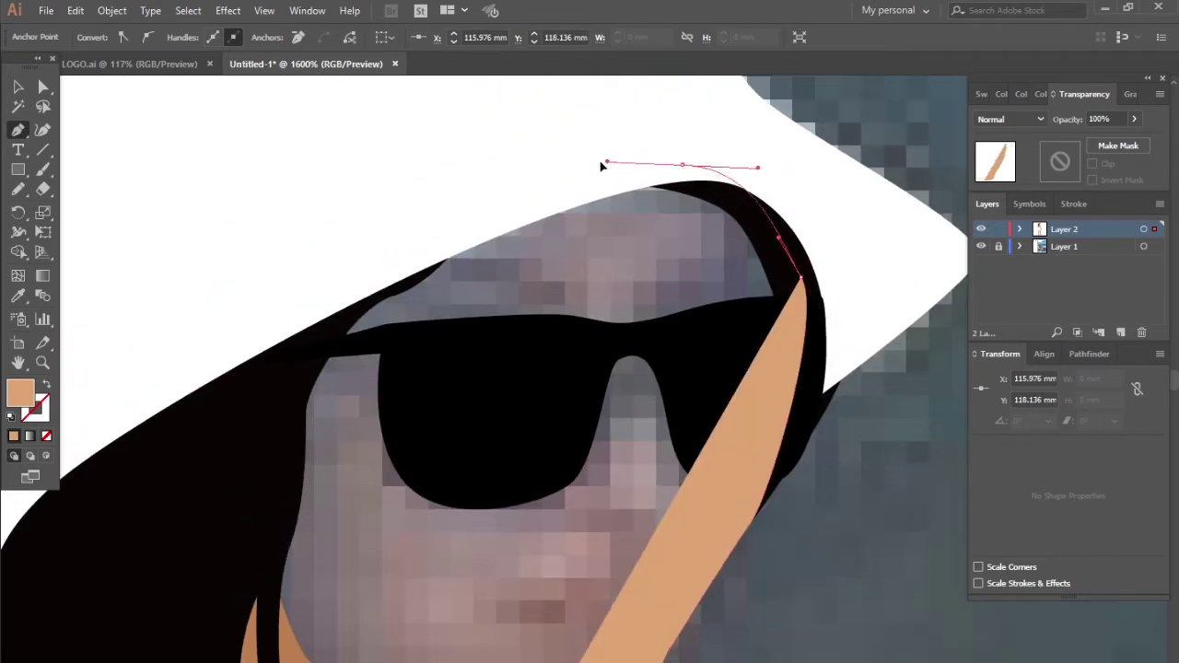
- Continue the face outline under the hat brim, close the shape and deselect it
scroll(626, 163, "down", 2)
left_click_drag(256, 277, 225, 456)
left_click(322, 599)
scroll(560, 571, "down", 5)
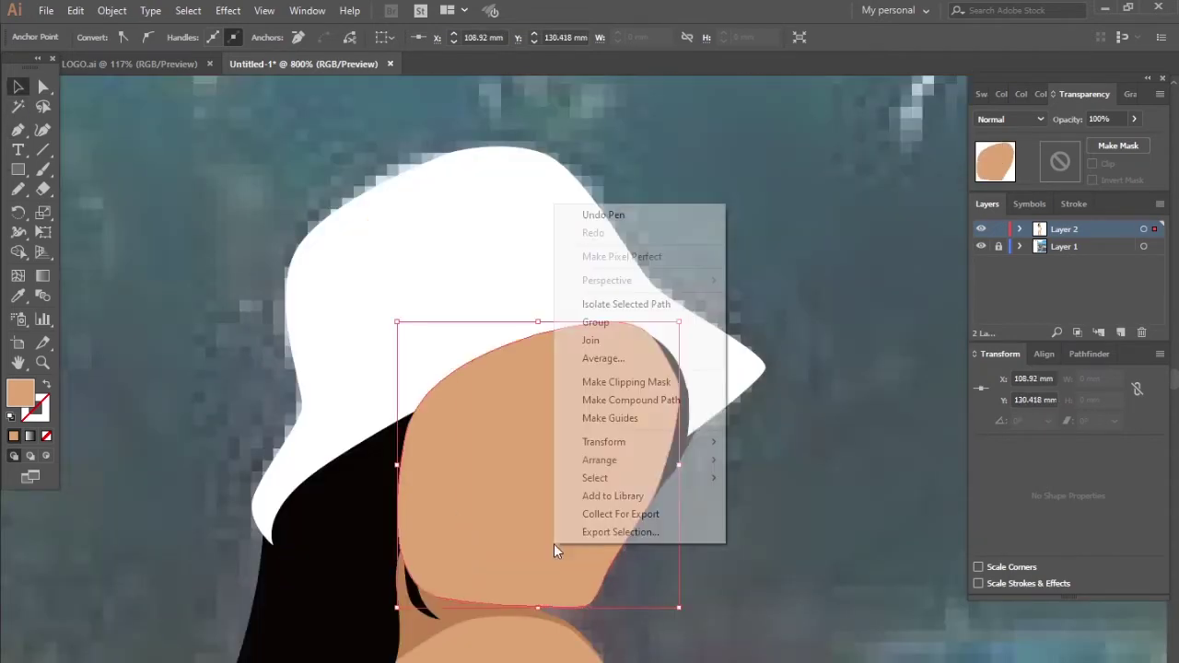
key("v")
left_click(768, 528)
scroll(768, 528, "down", 3)
scroll(430, 504, "down", 3)
- Add a new eyebrow layer with the Pencil tool and hide the figure artwork
scroll(467, 343, "up", 5)
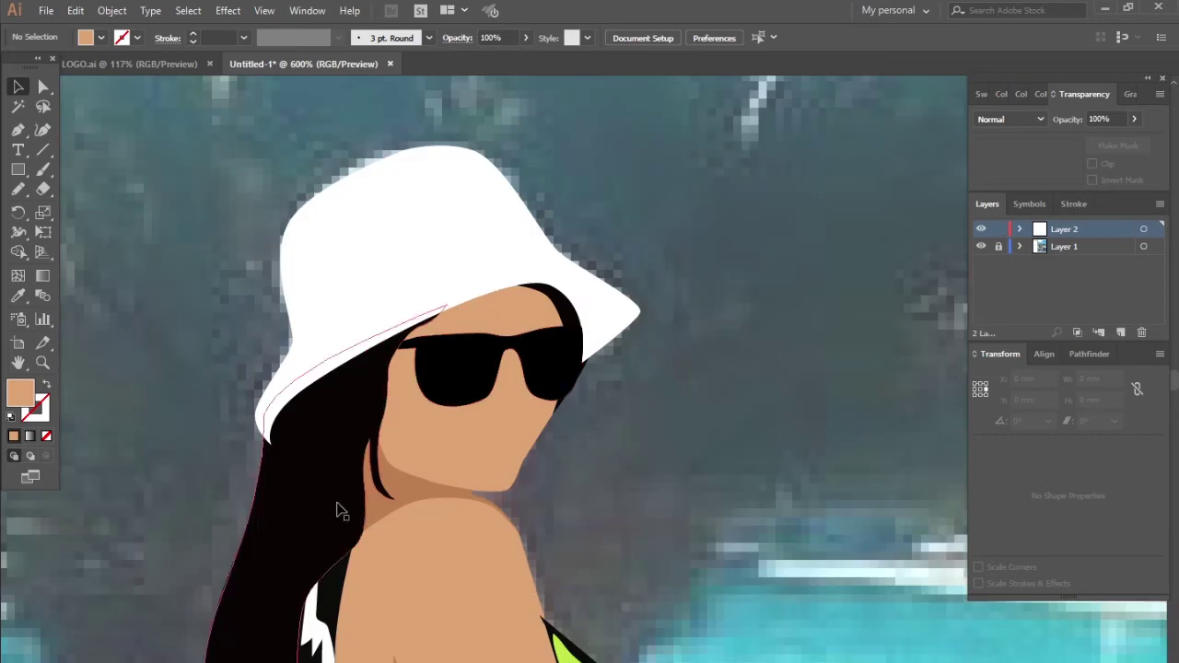
left_click(19, 191)
scroll(553, 277, "up", 2)
left_click(979, 265)
left_click(980, 247)
scroll(645, 276, "down", 3)
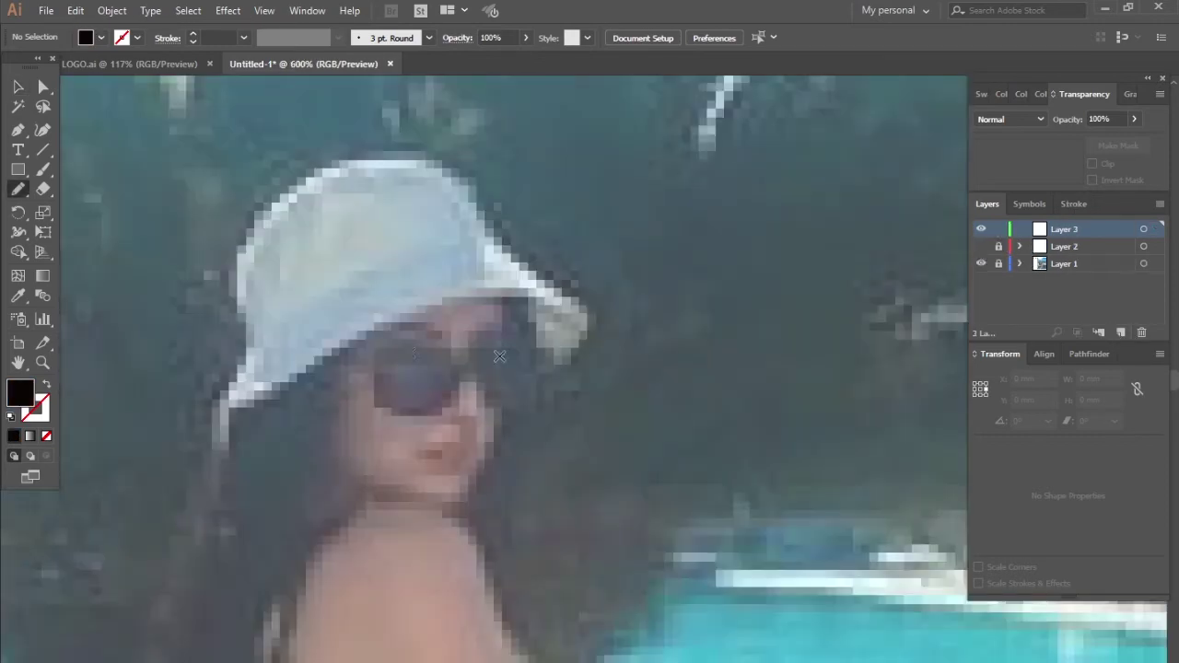
scroll(669, 244, "up", 5)
scroll(668, 244, "up", 1)
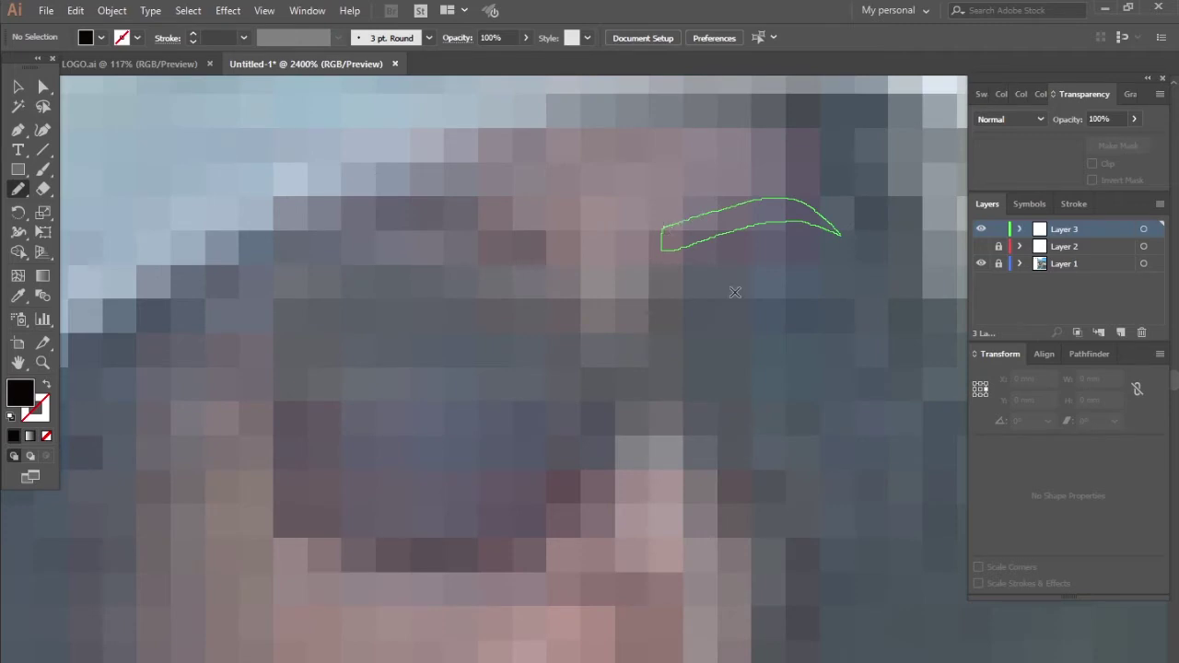
scroll(735, 292, "down", 2)
scroll(676, 280, "up", 2)
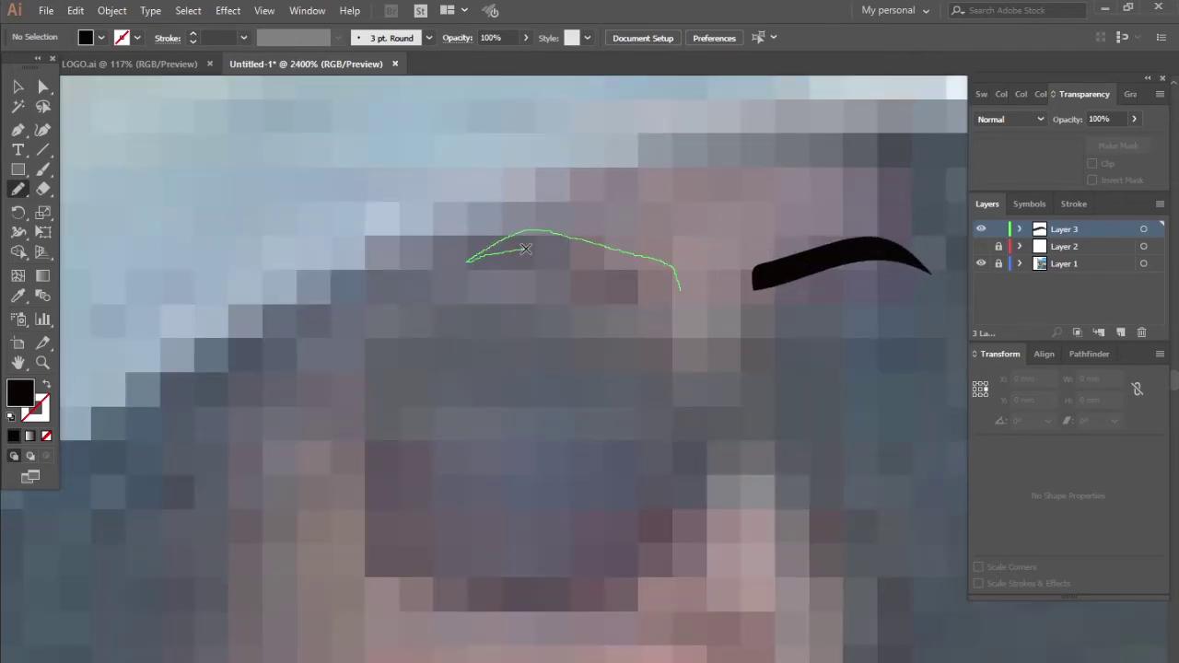
- Draw the black eyebrows over the photo's brows, then show the figure artwork again
left_click_drag(684, 293, 682, 293)
scroll(683, 292, "down", 3)
scroll(683, 293, "up", 3)
scroll(760, 276, "down", 3)
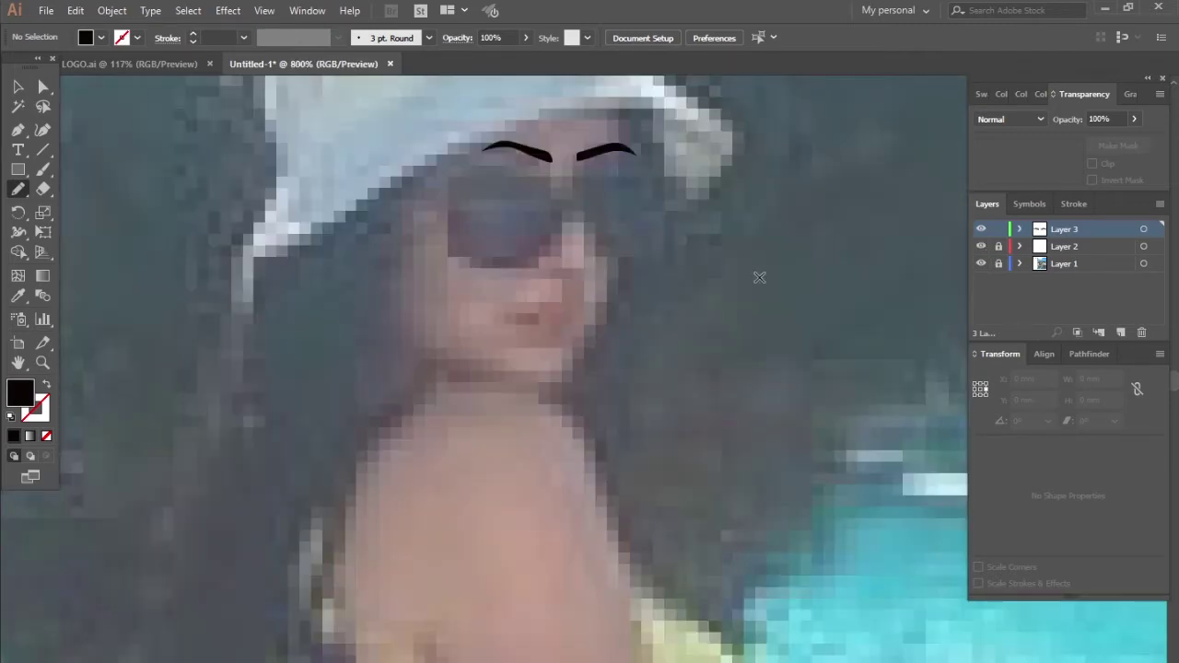
left_click(980, 246)
scroll(760, 276, "up", 2)
- Select both eyebrows to check them, deselect, and sample a cream colour for the floor
key("v")
scroll(433, 304, "up", 2)
mouse_move(368, 157)
left_mouse_down()
mouse_move(555, 213)
mouse_move(529, 214)
left_mouse_up()
left_click(663, 184)
left_click(850, 407)
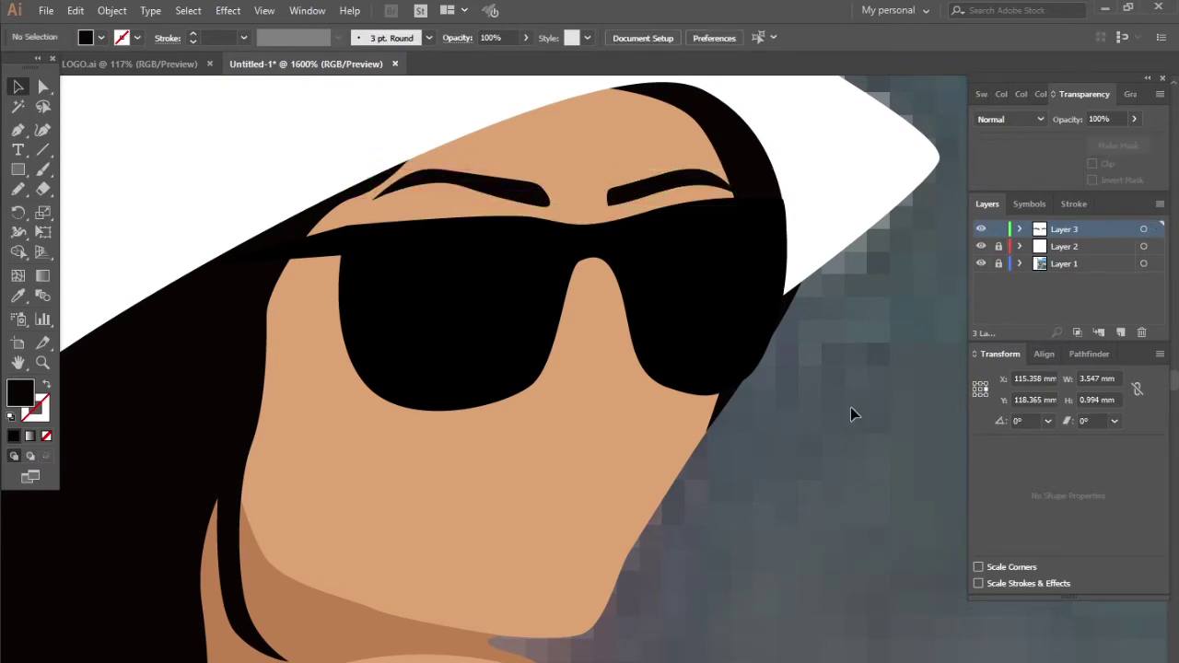
scroll(420, 279, "down", 5)
scroll(420, 279, "down", 2)
scroll(498, 270, "down", 1)
scroll(705, 231, "up", 1)
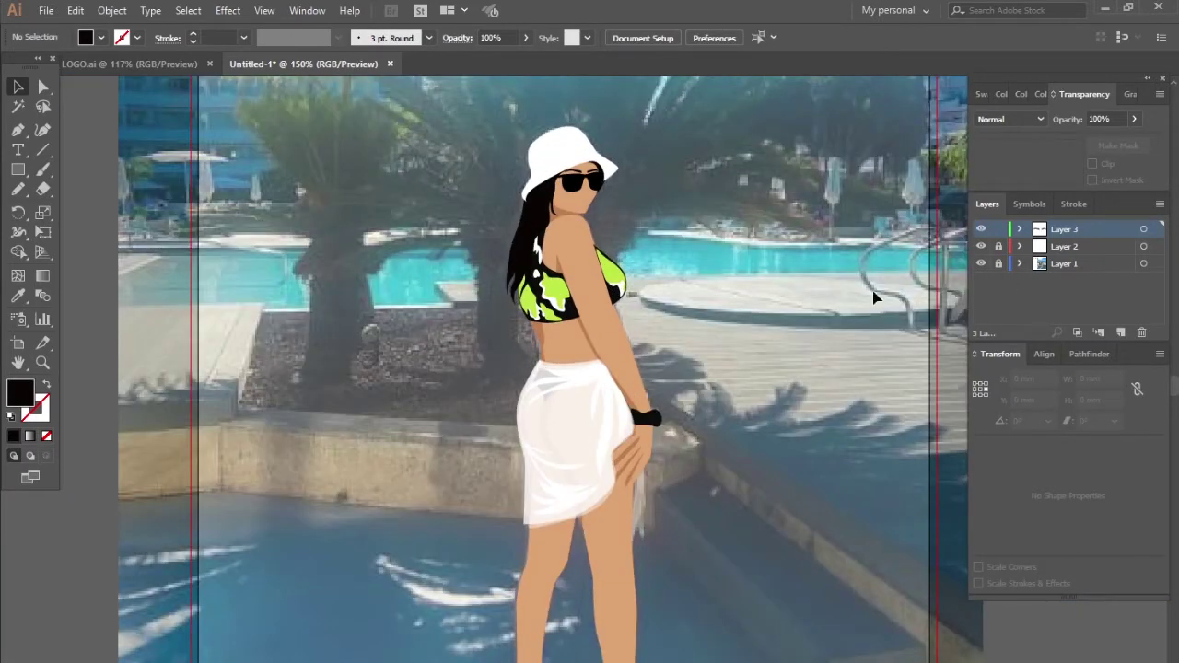
scroll(876, 298, "down", 2)
scroll(848, 304, "up", 1)
left_click(21, 298)
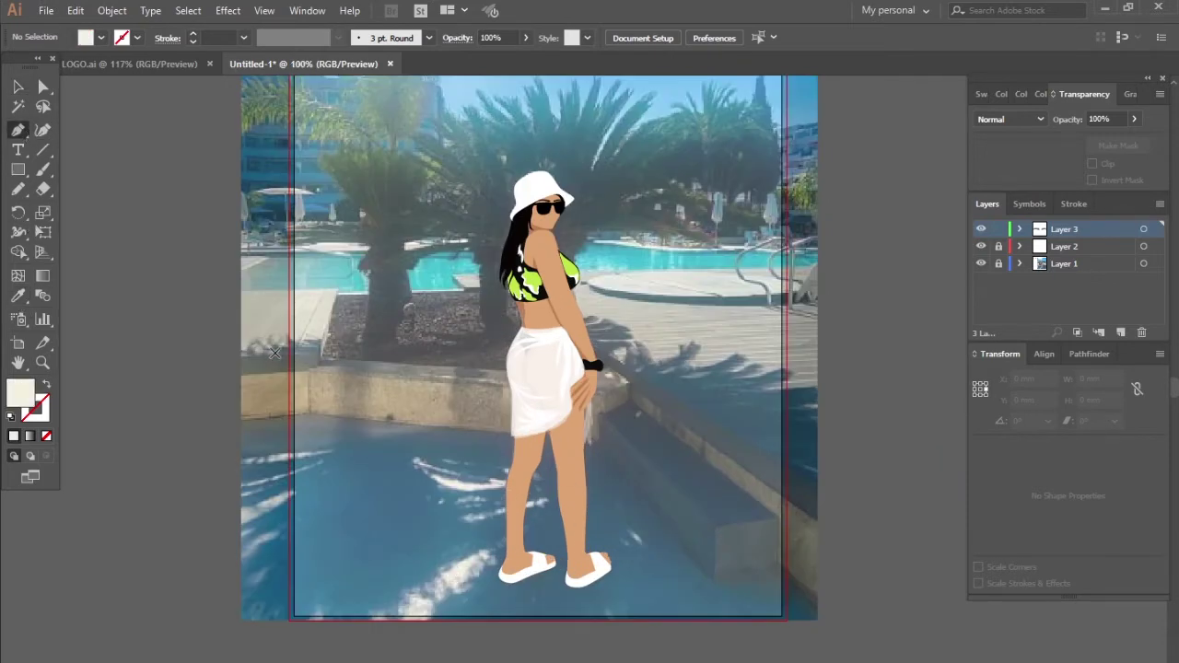
- On a new layer, Pen-draw a cream floor shape across the lower artboard
left_click(1073, 272)
key("ctrl+l")
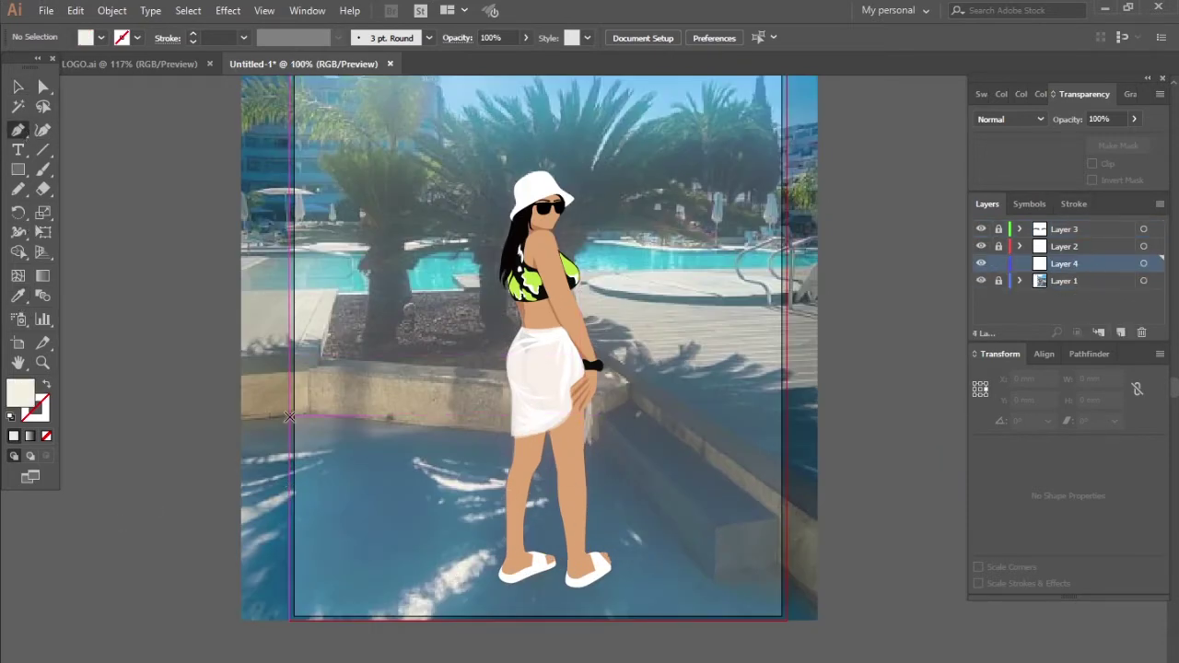
left_click(291, 424)
left_click(785, 457)
left_click(785, 618)
left_click(291, 617)
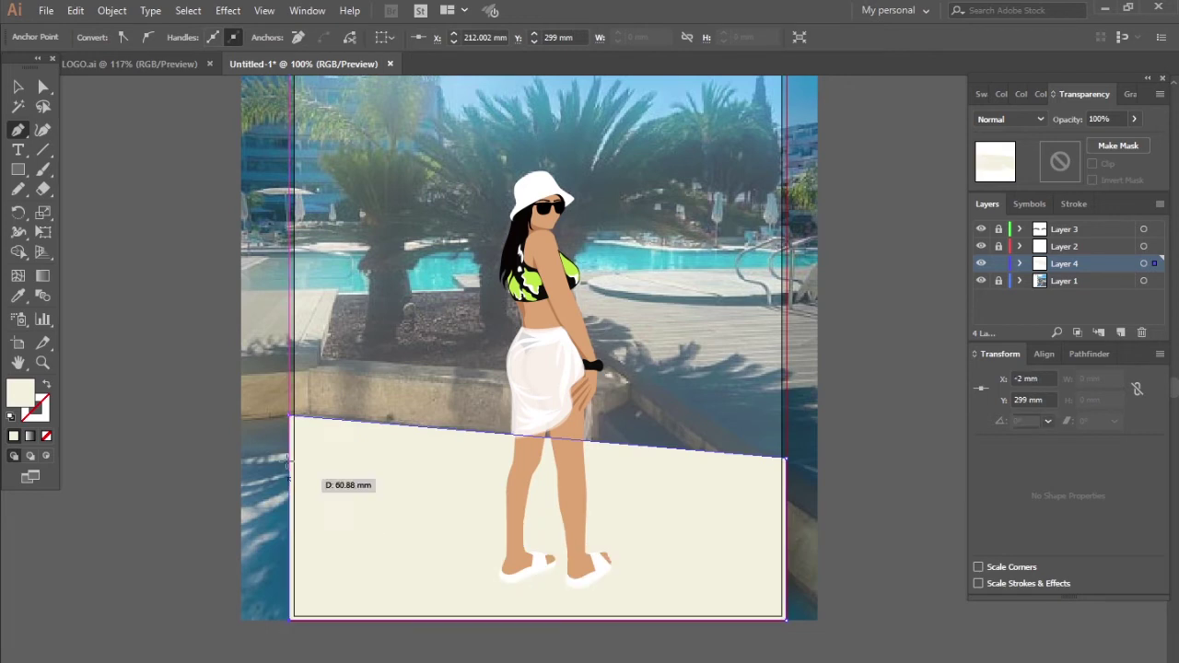
- On another new layer, Pencil-draw blue palm-leaf shadows at left and around her legs
left_click(1120, 331)
left_click(981, 281)
left_click(17, 296)
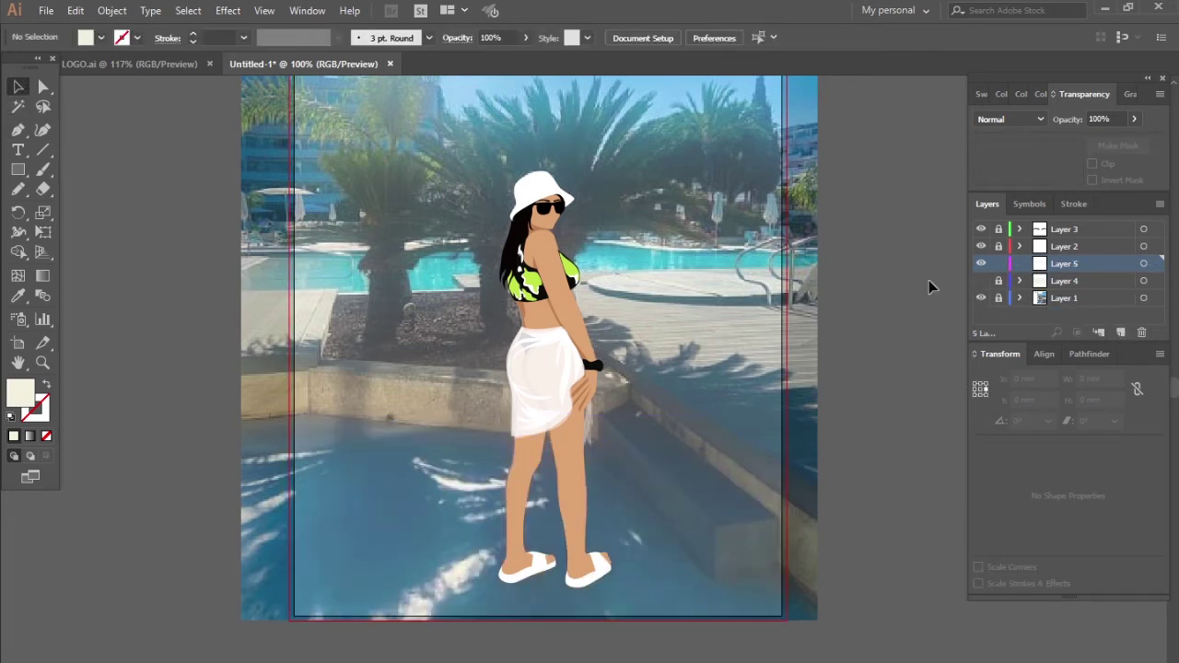
left_click(20, 188)
scroll(396, 386, "down", 1)
left_click_drag(394, 388, 283, 417)
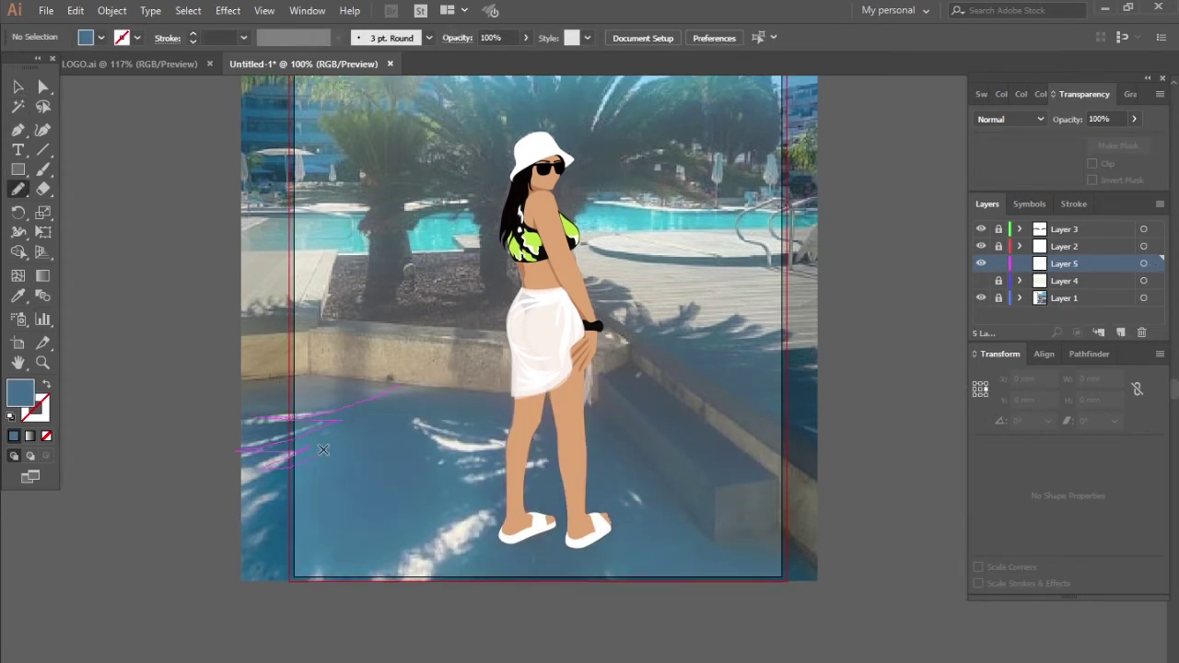
left_click_drag(414, 397, 398, 391)
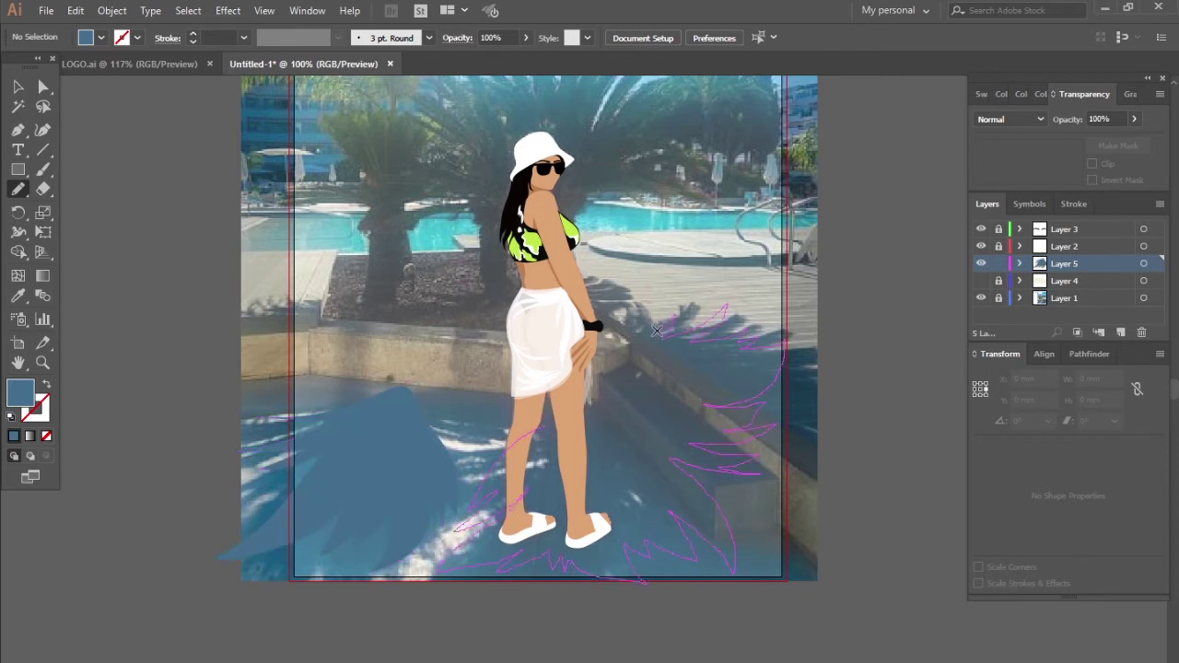
left_click_drag(657, 336, 635, 369)
scroll(626, 461, "up", 1)
- Show the floor, hide the reference photo, and set the palm shadows to 36% opacity
left_click(980, 281)
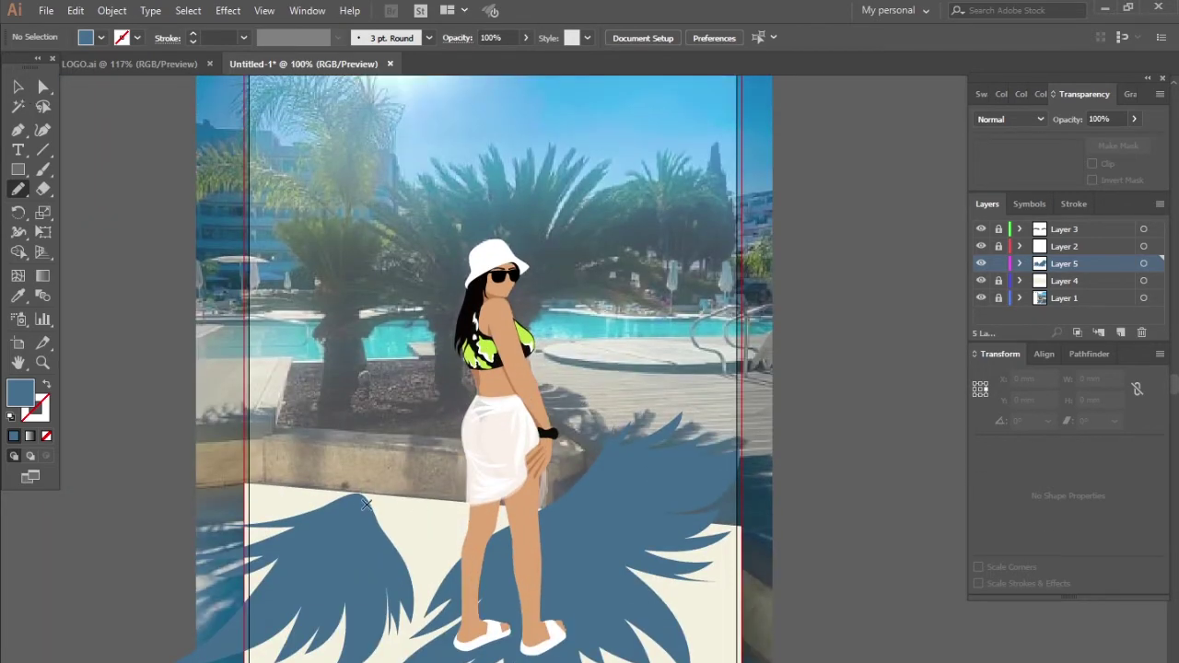
left_click(981, 297)
left_click(1142, 263)
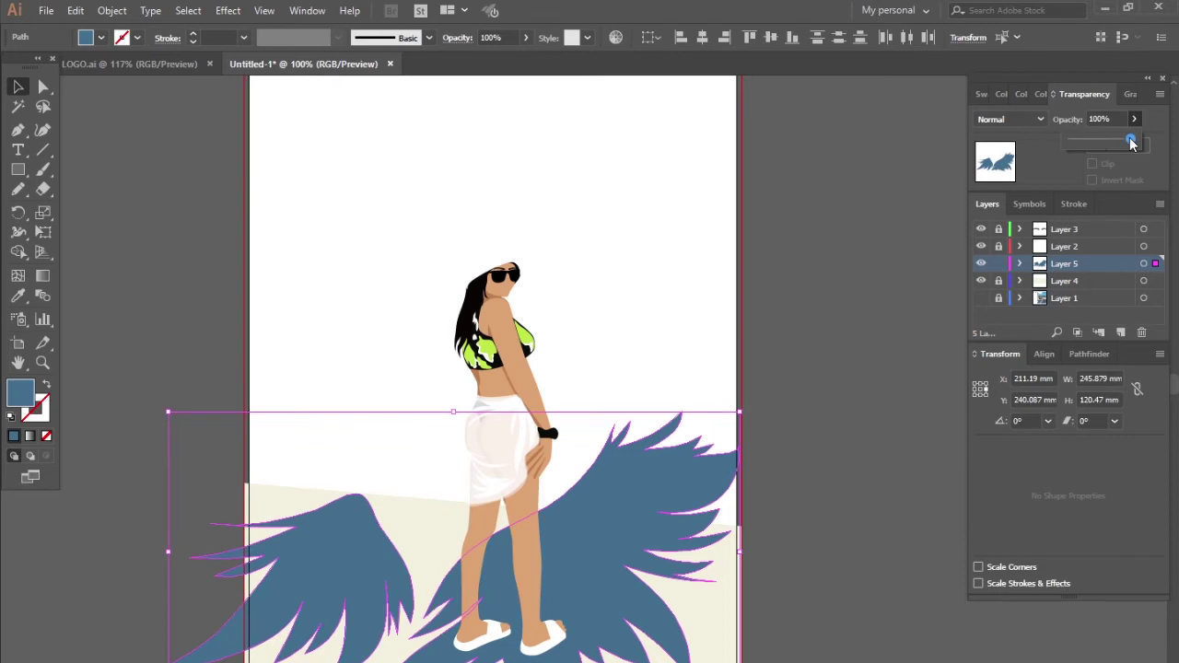
left_click_drag(1131, 142, 1096, 143)
left_click(789, 350)
scroll(789, 350, "down", 2)
scroll(782, 372, "up", 2)
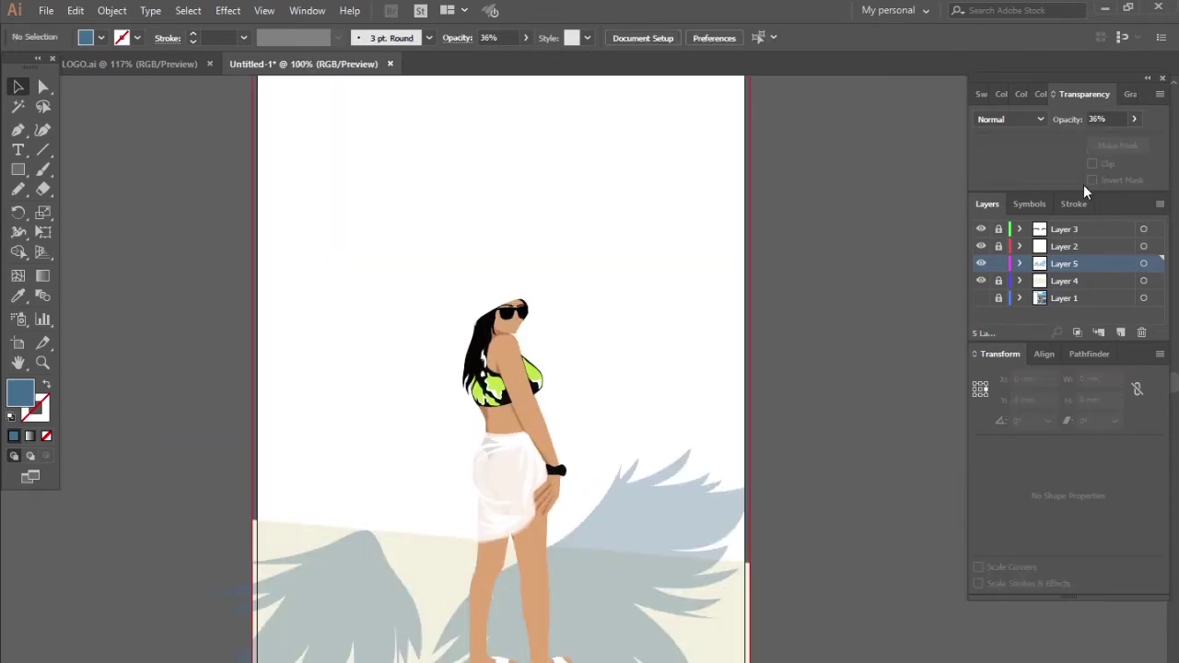
scroll(750, 303, "up", 1)
scroll(414, 270, "down", 1)
scroll(413, 271, "down", 2)
- Pen-draw the wall shape across the artboard with a V notch cut into its top
key("p")
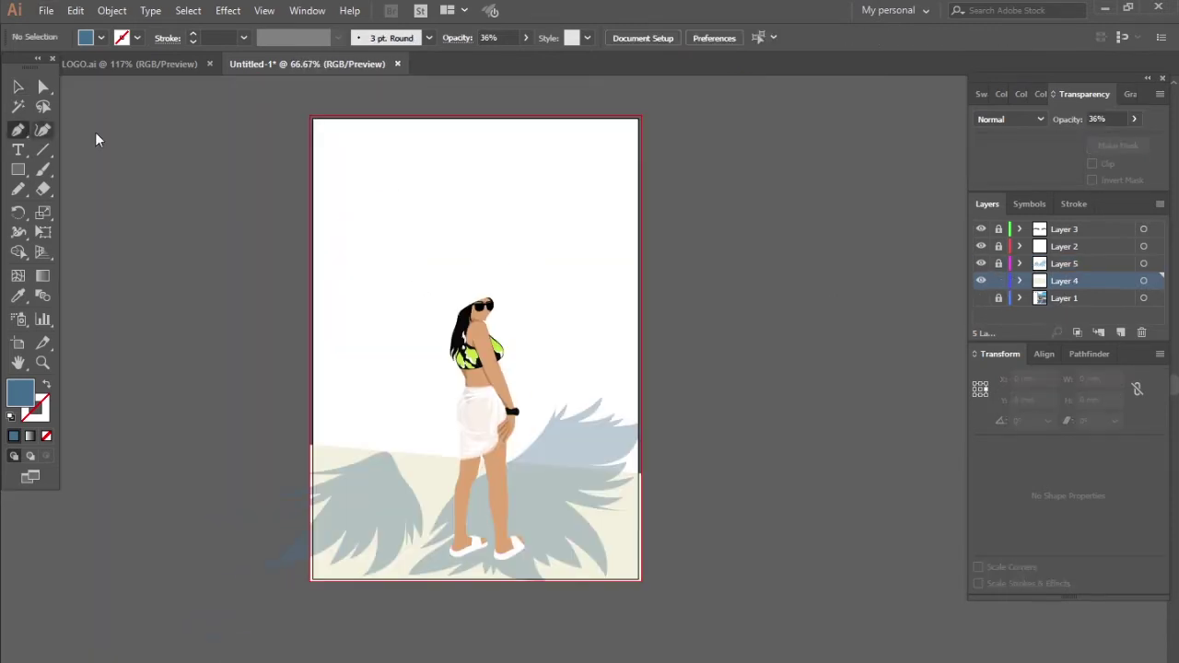
left_click(311, 118)
left_click(311, 447)
left_click(639, 472)
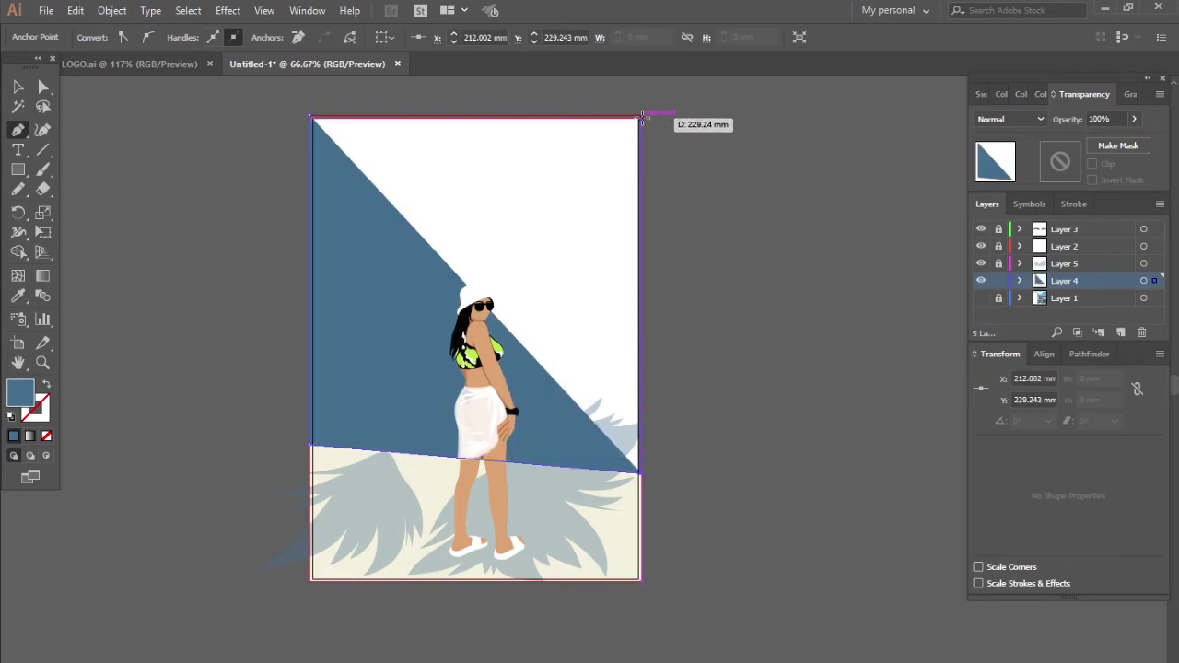
left_click(641, 117)
left_click(571, 327)
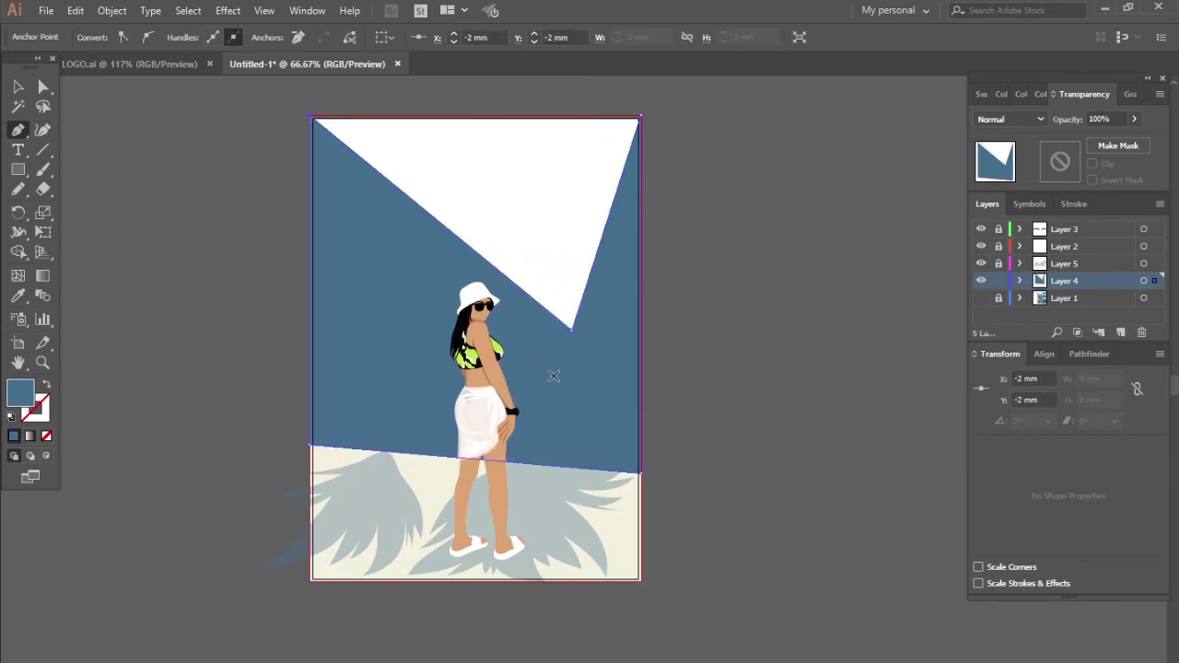
key("v")
- Give the wall shape a lighter blue fill in the Color Picker
key("ctrl+1")
right_click(589, 405)
left_click(605, 524)
left_click(670, 376)
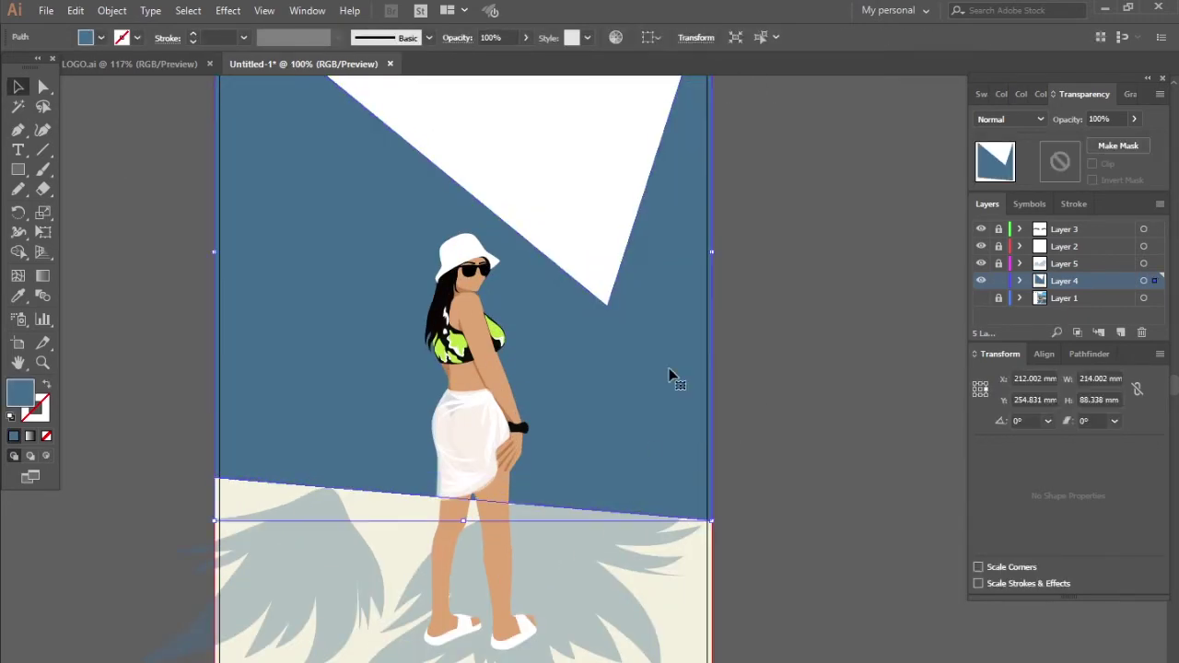
double_click(13, 402)
left_click(992, 413)
left_click(784, 380)
key("ctrl+minus")
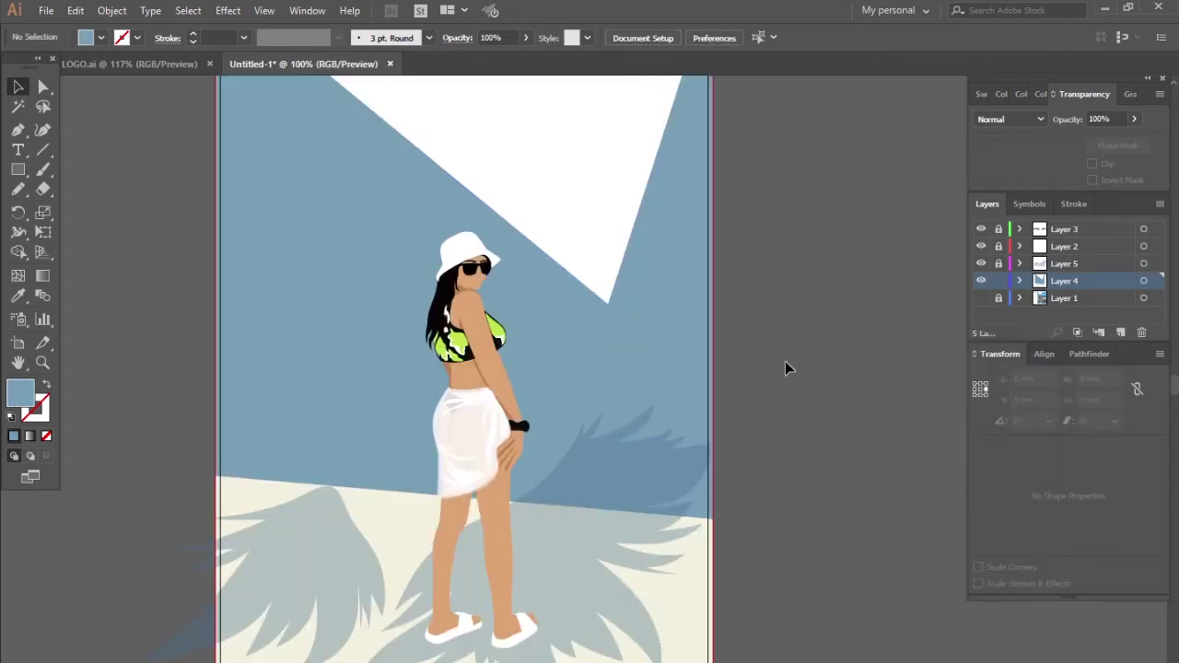
- Move Layer 6 beneath Layer 4 and preset a slightly different blue fill
left_click_drag(1064, 288, 1064, 305)
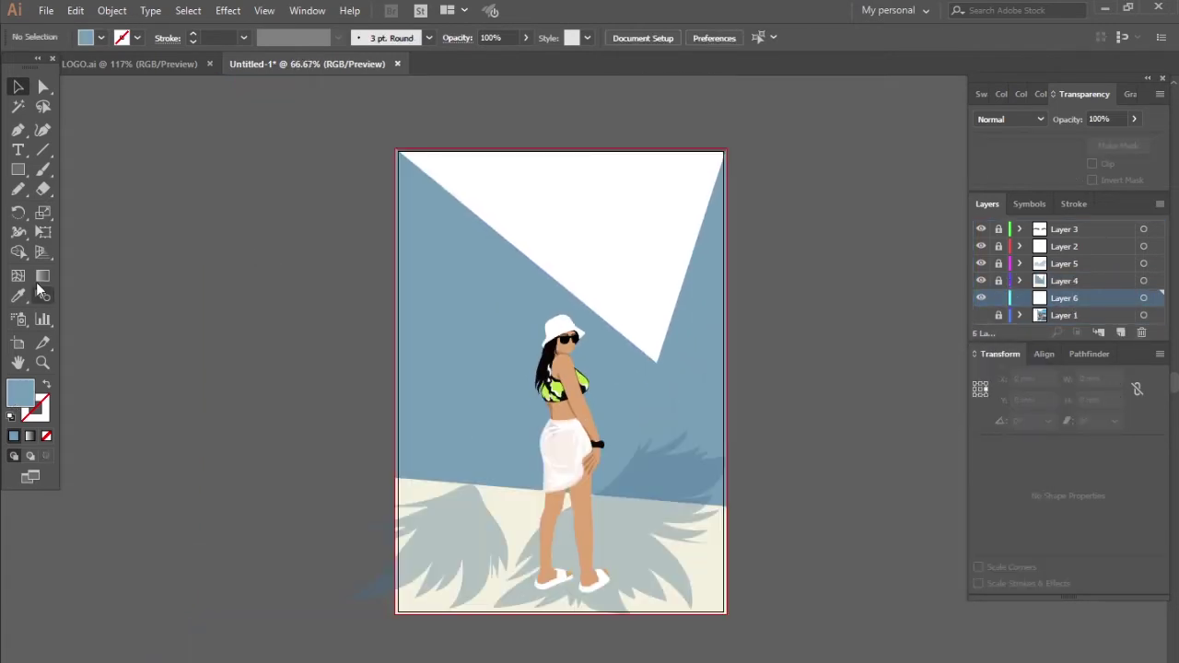
left_click(17, 132)
double_click(20, 394)
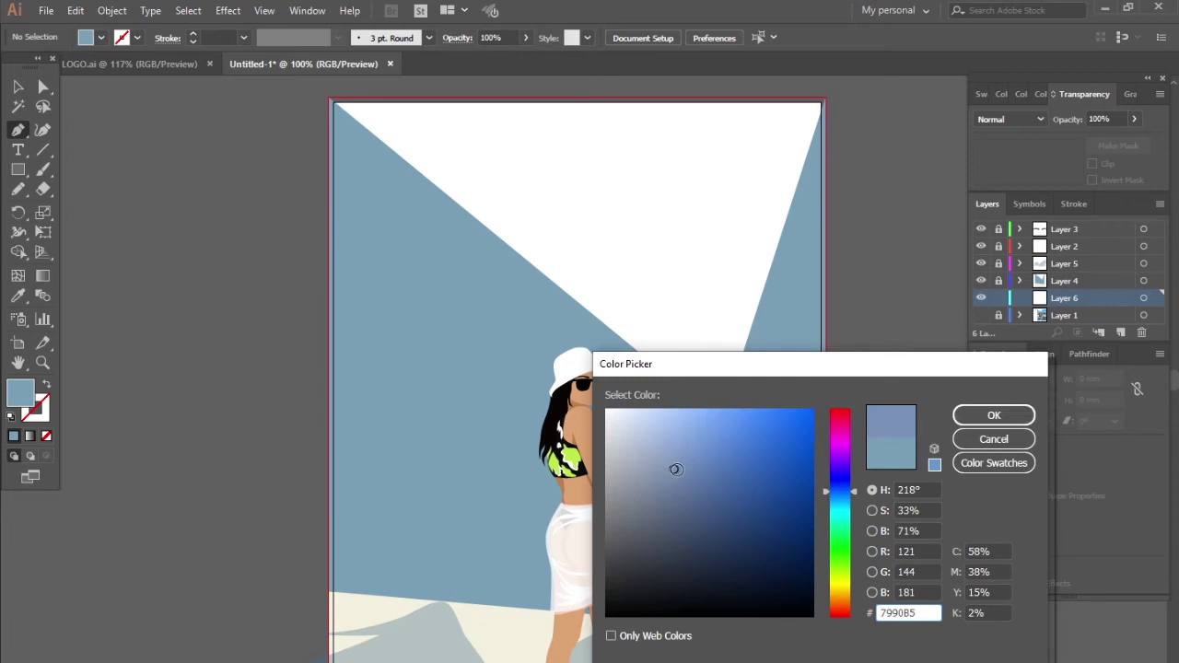
left_click(992, 413)
key("ctrl+plus")
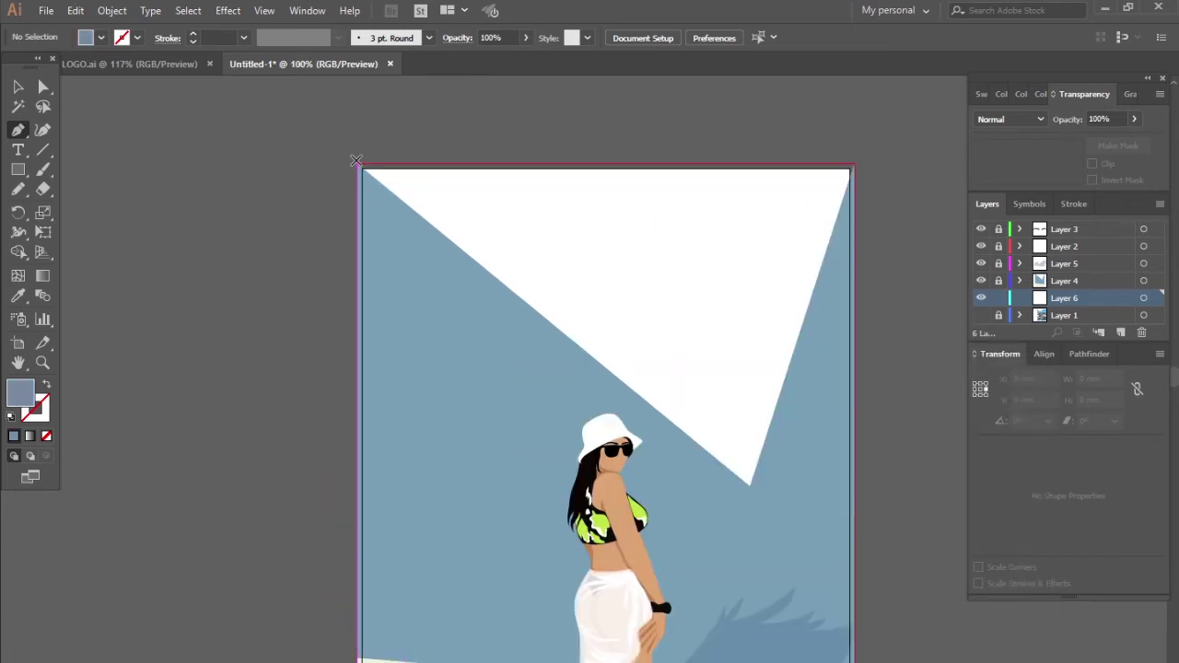
- Draw a light triangle from the top corners down to the V point, filled #9CC3DB
left_click(358, 165)
left_click(751, 497)
left_click(852, 164)
left_click(358, 165)
key("ctrl+minus")
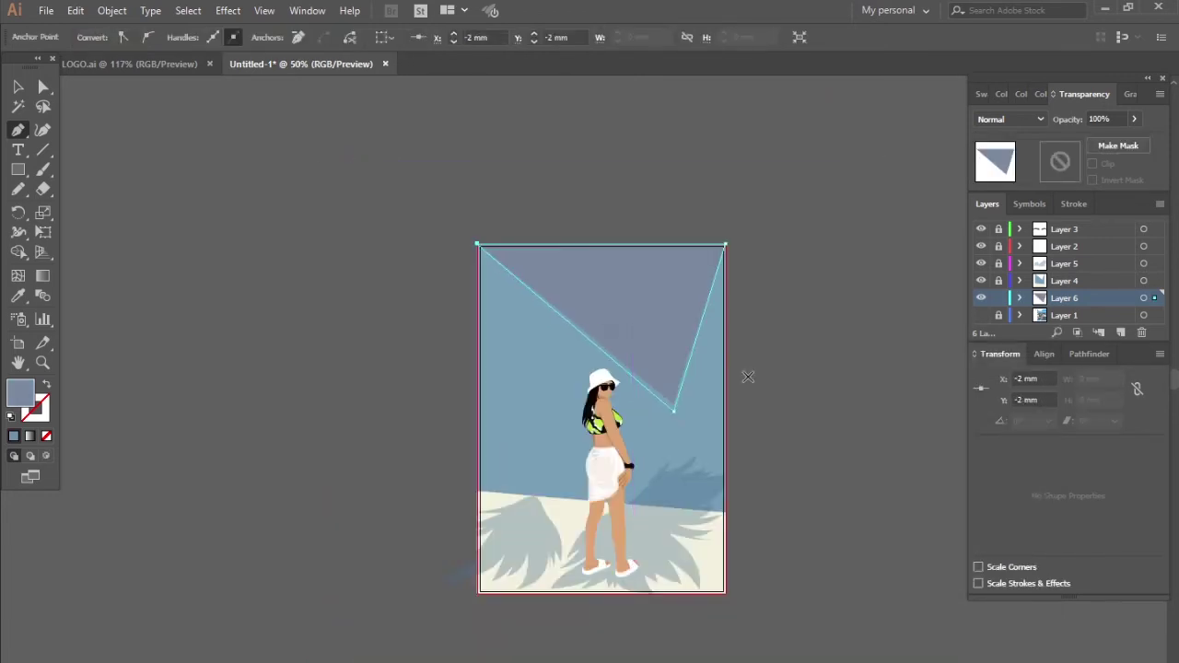
key("ctrl+plus")
double_click(20, 393)
left_click(664, 437)
left_click(994, 416)
key("ctrl+minus")
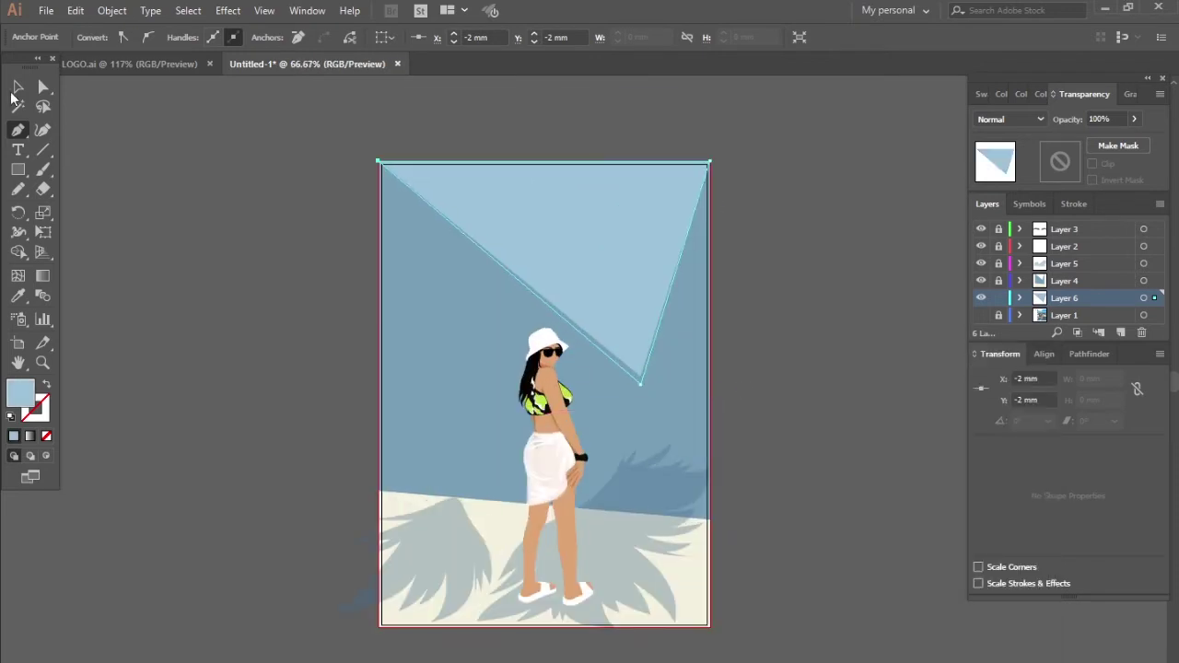
- Lock Layer 6, then unlock Layer 5 and make it active
key("v")
left_click(774, 408)
scroll(739, 422, "down", 2)
scroll(739, 423, "up", 1)
left_click(998, 297)
left_click(998, 264)
left_click(1063, 263)
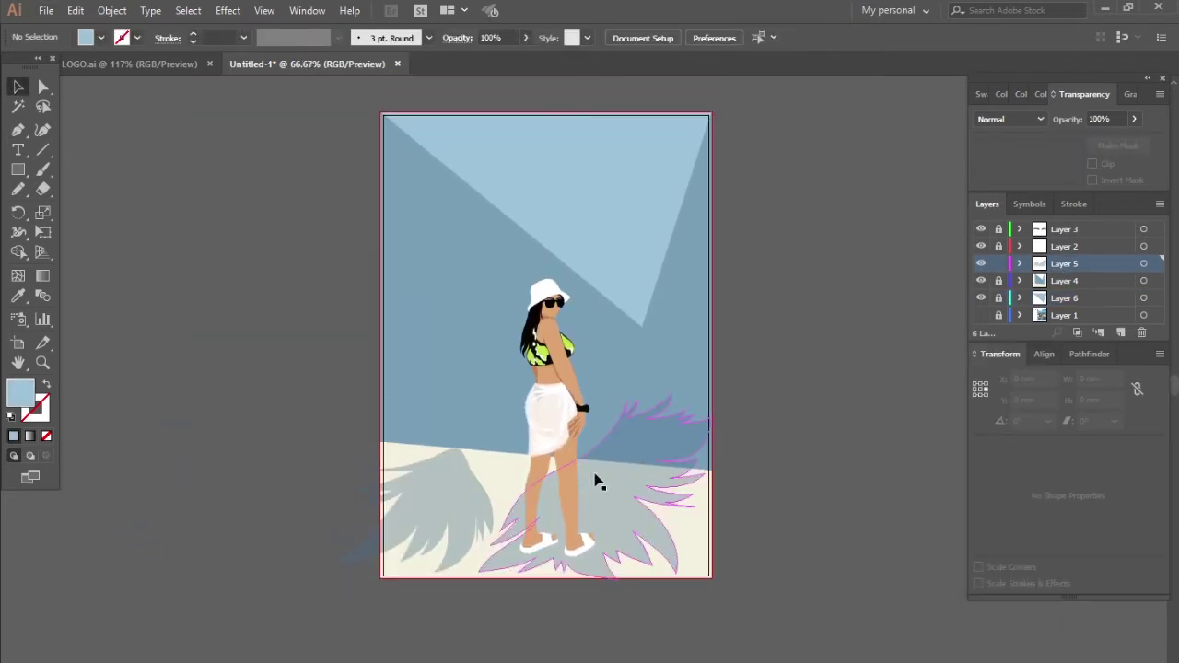
- Pen-draw a thin trunk shadow rising from the floor up the wall
key("ctrl+1")
left_click(390, 462)
left_click(419, 440)
left_click(459, 161)
left_click(434, 478)
left_click(404, 465)
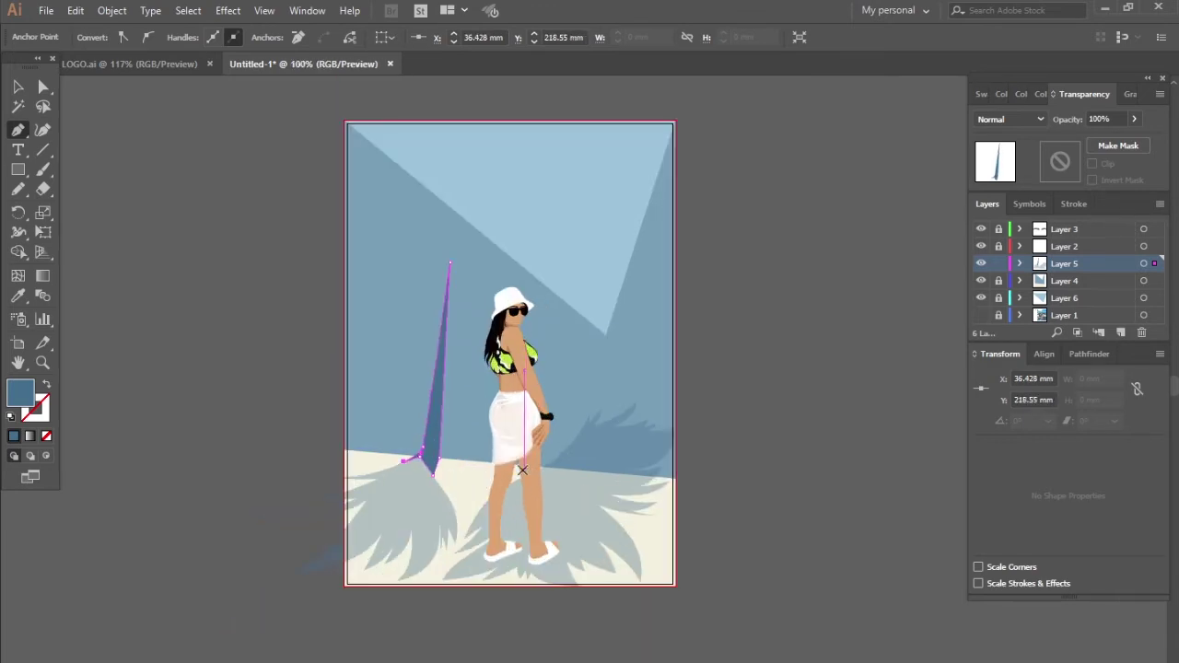
- Draw a second trunk shadow spike beside the first
scroll(515, 414, "right", 2)
left_click(520, 479)
left_click(571, 454)
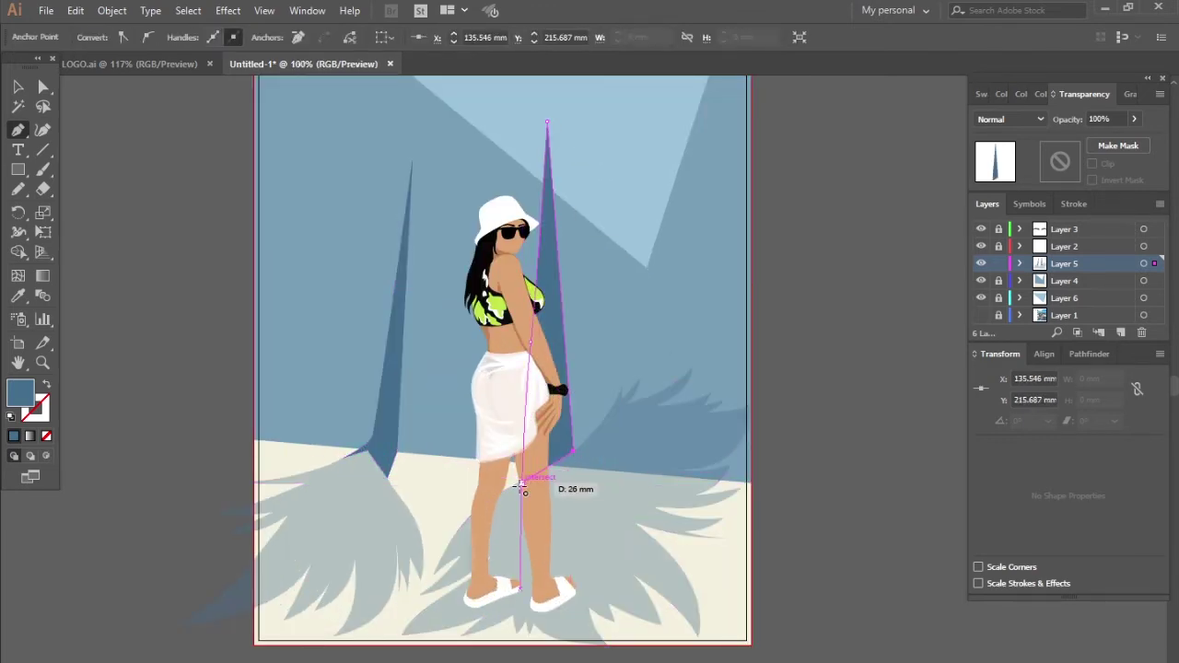
left_click(520, 478)
key("ctrl+0")
key("v")
key("ctrl+1")
- Pencil a palm frond on the upper-left wall and rotate it into a drooping angle
key("ctrl+0")
key("n")
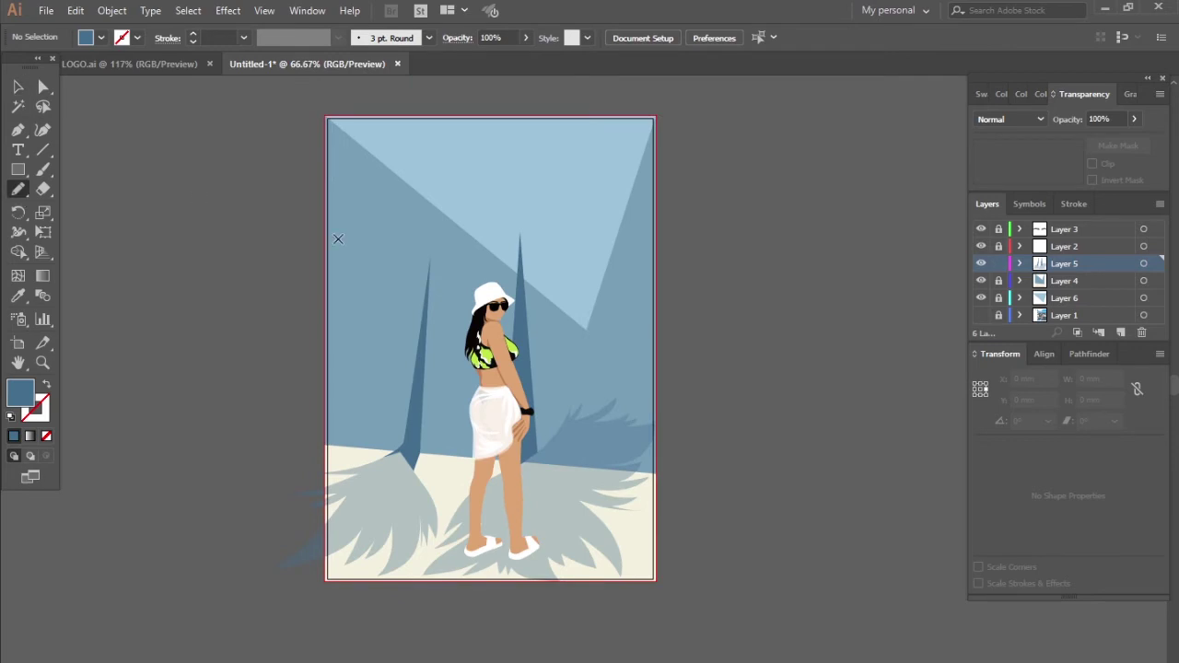
scroll(334, 239, "up", 2)
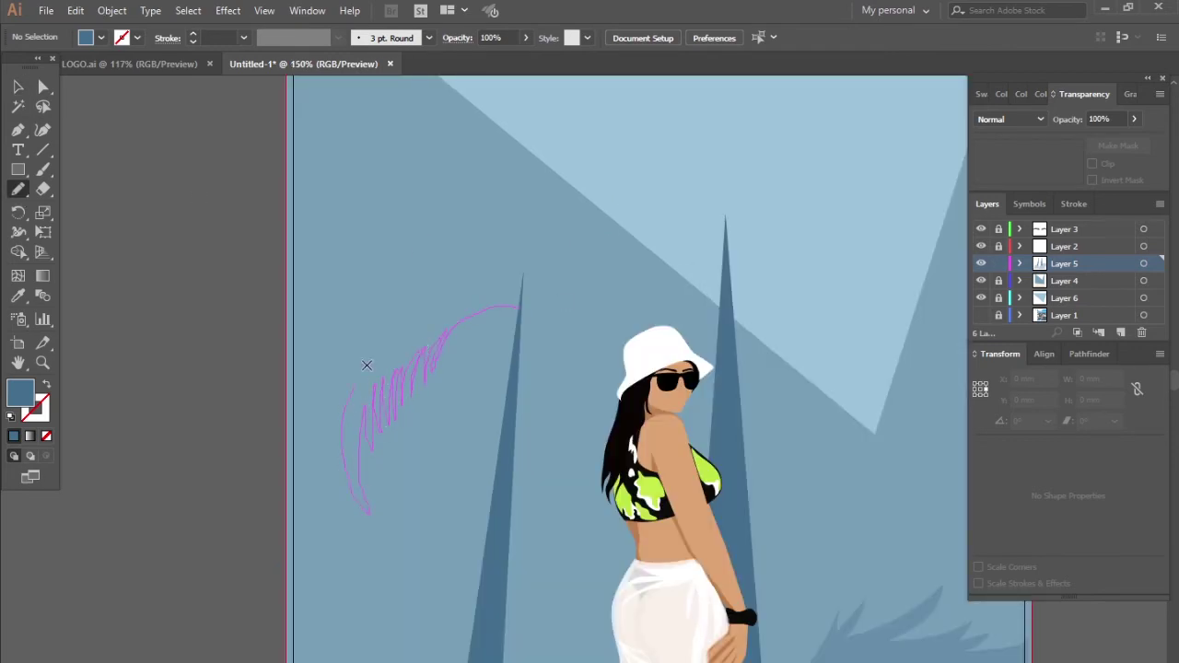
key("ctrl+0")
scroll(380, 337, "up", 2)
key("v")
left_click(381, 338)
mouse_move(481, 315)
left_mouse_down()
mouse_move(456, 340)
mouse_move(492, 349)
mouse_move(434, 280)
left_mouse_up()
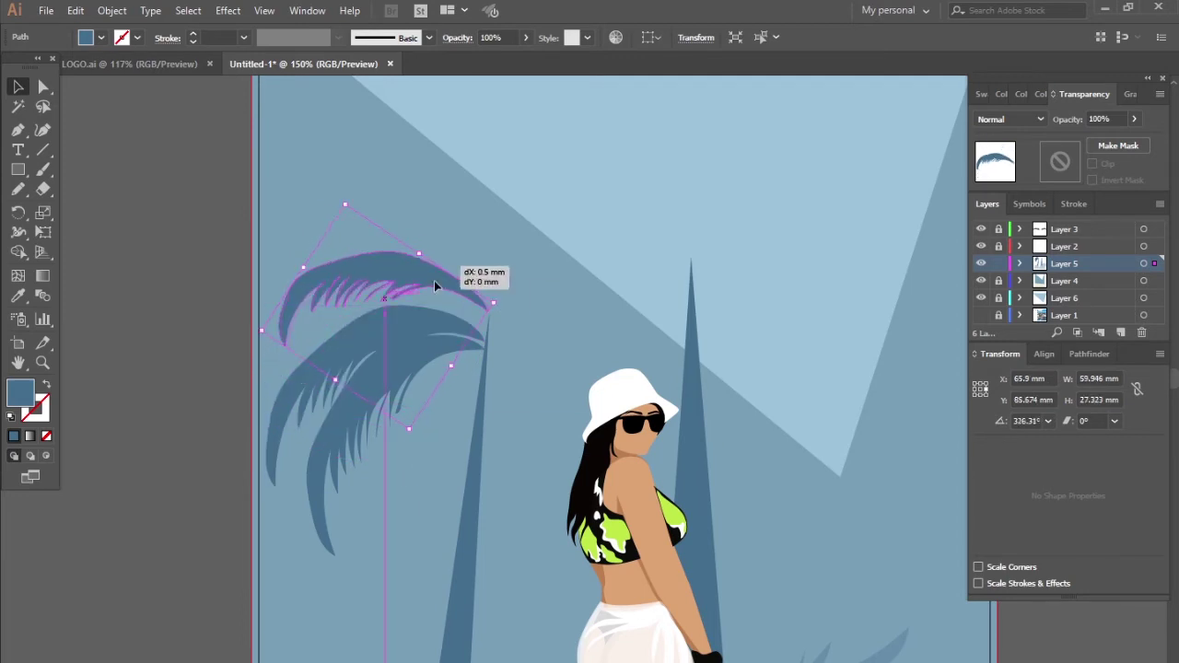
key("ctrl+0")
left_click(245, 387)
- Lower the opacity of both trunk shadows
scroll(388, 544, "up", 1)
left_click(580, 512)
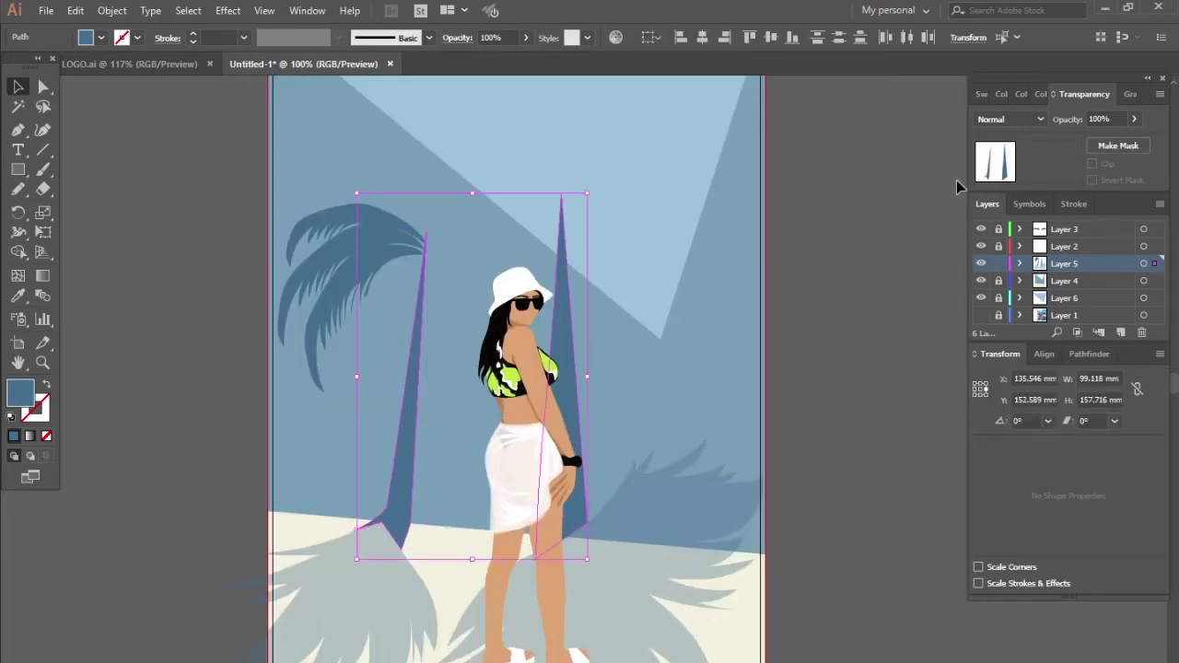
left_click_drag(1111, 141, 1096, 140)
scroll(837, 329, "down", 2)
left_click(763, 452)
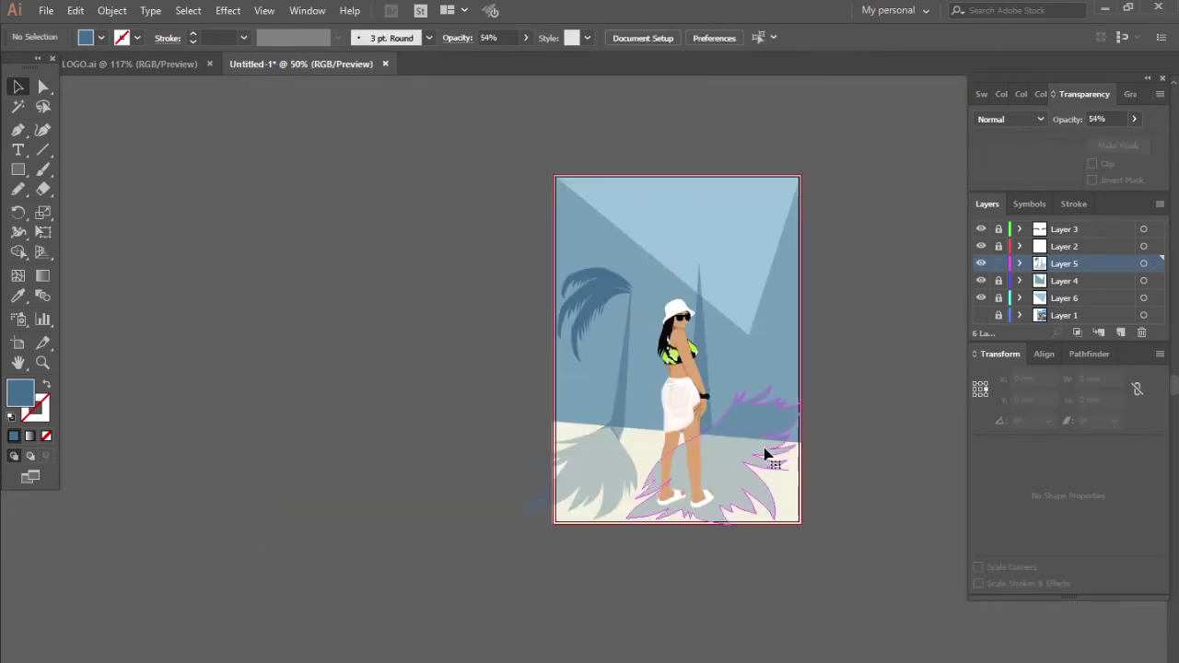
- Move the frond to the left trunk's top and reflect it horizontally
left_click(887, 366)
scroll(825, 267, "up", 2)
left_click_drag(394, 286, 410, 247)
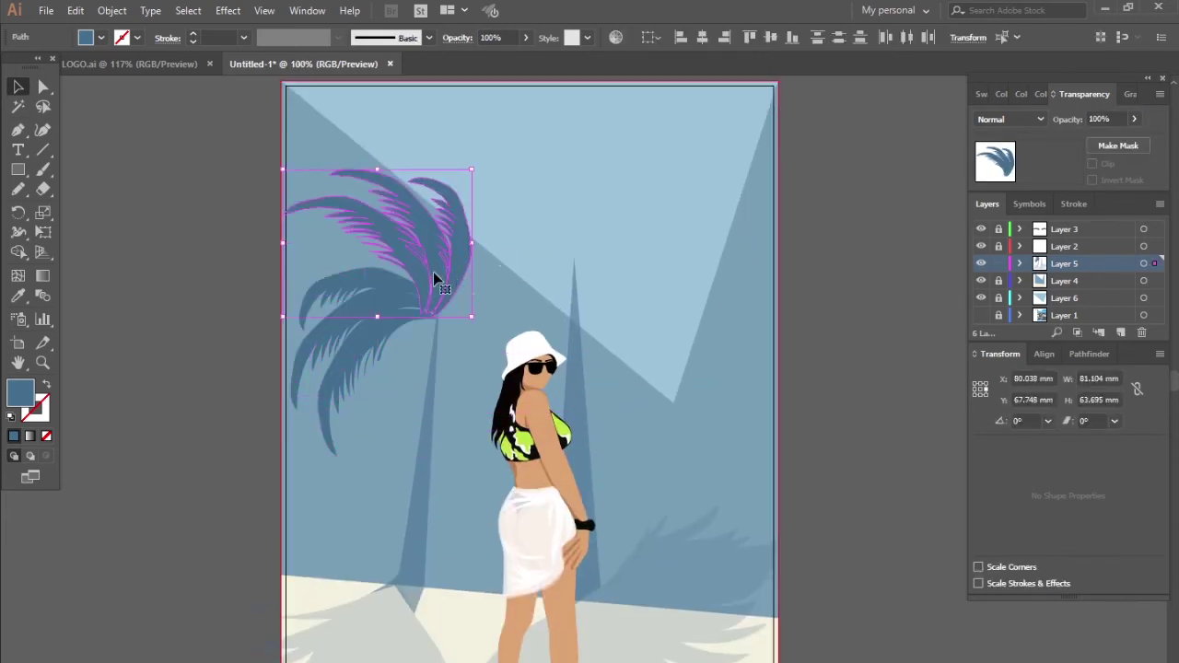
left_click_drag(410, 246, 463, 286)
right_click(464, 286)
left_click(660, 481)
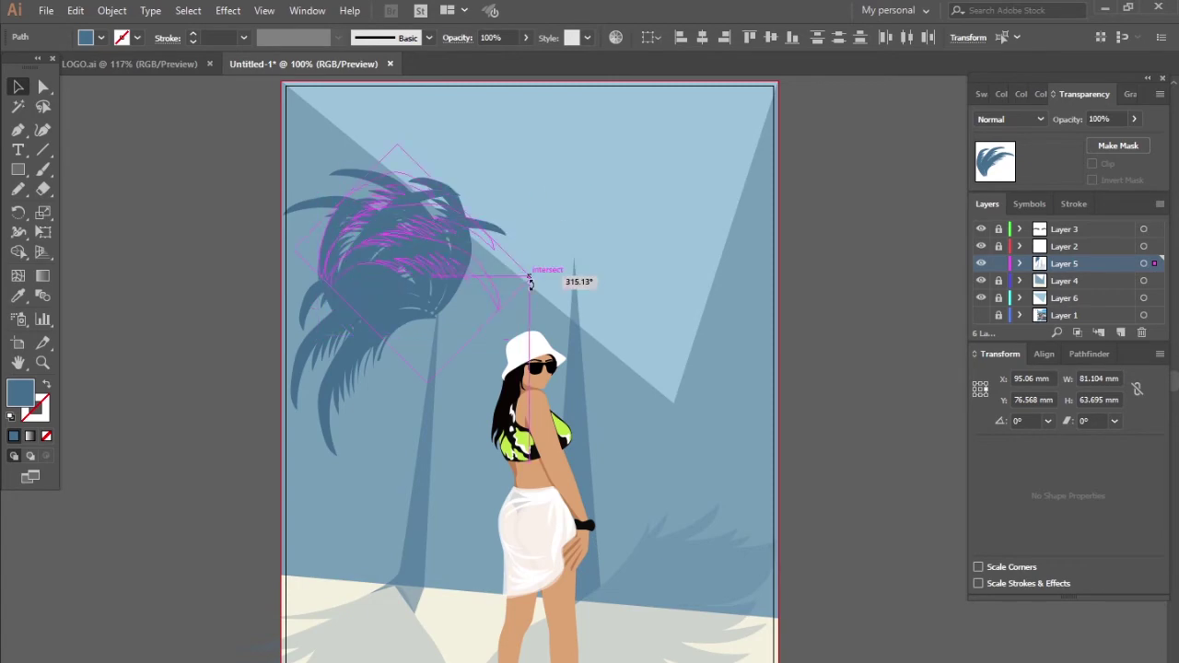
- Rotate the mirrored frond, scale it to about twice its size, and place it on the trunk
left_click_drag(528, 228, 663, 371)
left_click(663, 371)
key("ctrl+plus")
left_click(498, 221)
left_click_drag(342, 192, 111, 92)
key("ctrl+0")
key("ctrl+plus")
key("ctrl+plus")
left_click_drag(442, 296, 599, 245)
key("ctrl+minus")
key("ctrl+minus")
left_click(739, 206)
- Set the palm fronds' opacity to 48%
key("ctrl+a")
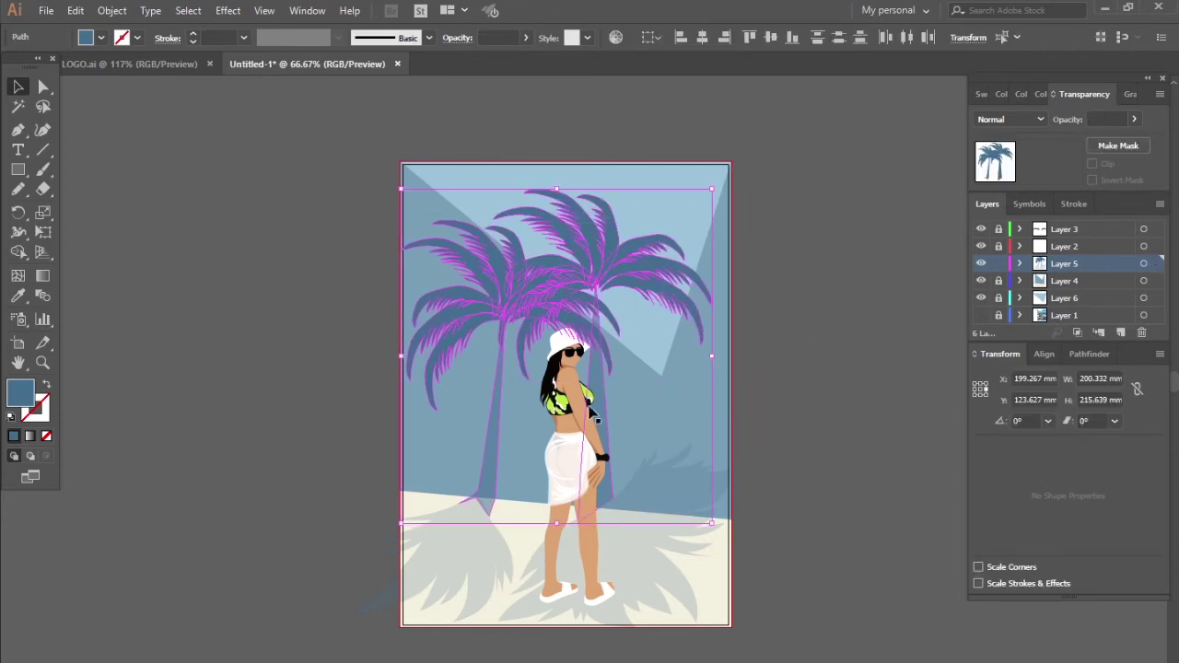
left_click(111, 10)
left_click(760, 281)
key("ctrl+plus")
left_click(674, 247)
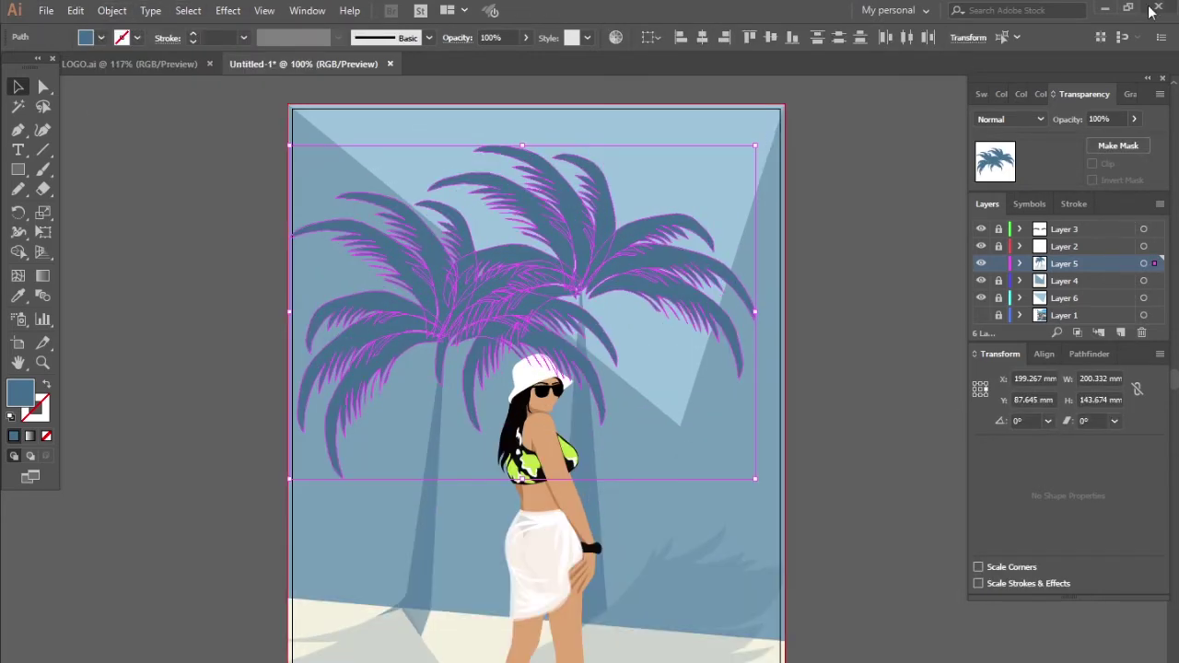
left_click_drag(1105, 143, 1098, 143)
left_click(842, 218)
key("ctrl+minus")
key("ctrl+minus")
key("ctrl+plus")
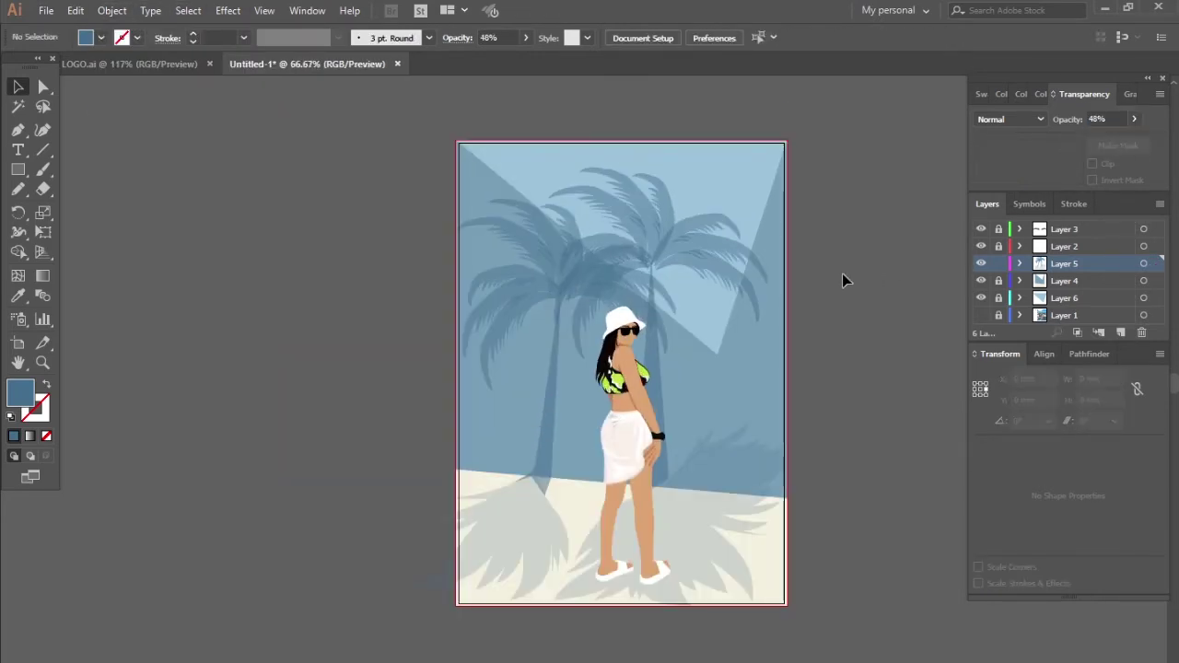
- Lock Layer 5, add Layer 7 with placeholder text, and fill it white
left_click(999, 263)
key("ctrl+plus")
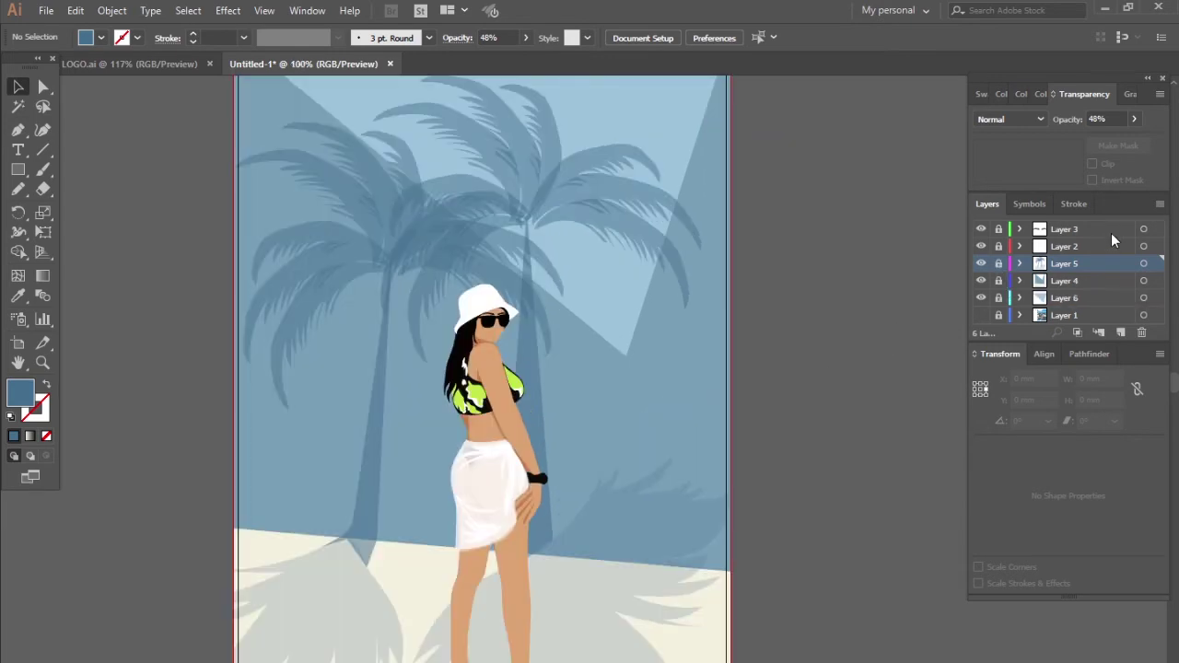
left_click(1120, 332)
key("t")
left_click(594, 359)
left_click(982, 94)
left_click(1001, 145)
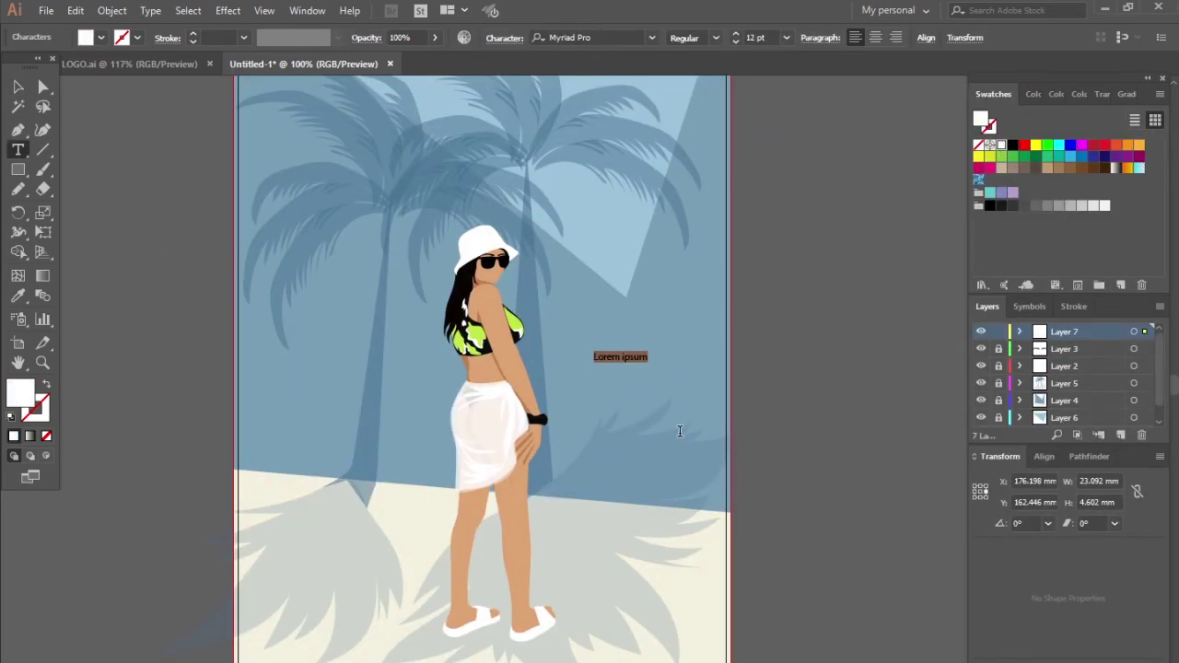
- Enlarge IBIZA to 60 pt, try Osaka-Sans Serif, and tilt it about 9°
key("ctrl+plus")
key("ctrl+plus")
left_click_drag(567, 326, 737, 402)
left_click(651, 37)
left_click(699, 399)
key("ctrl+0")
key("ctrl+plus")
key("ctrl+plus")
left_click_drag(728, 411, 733, 390)
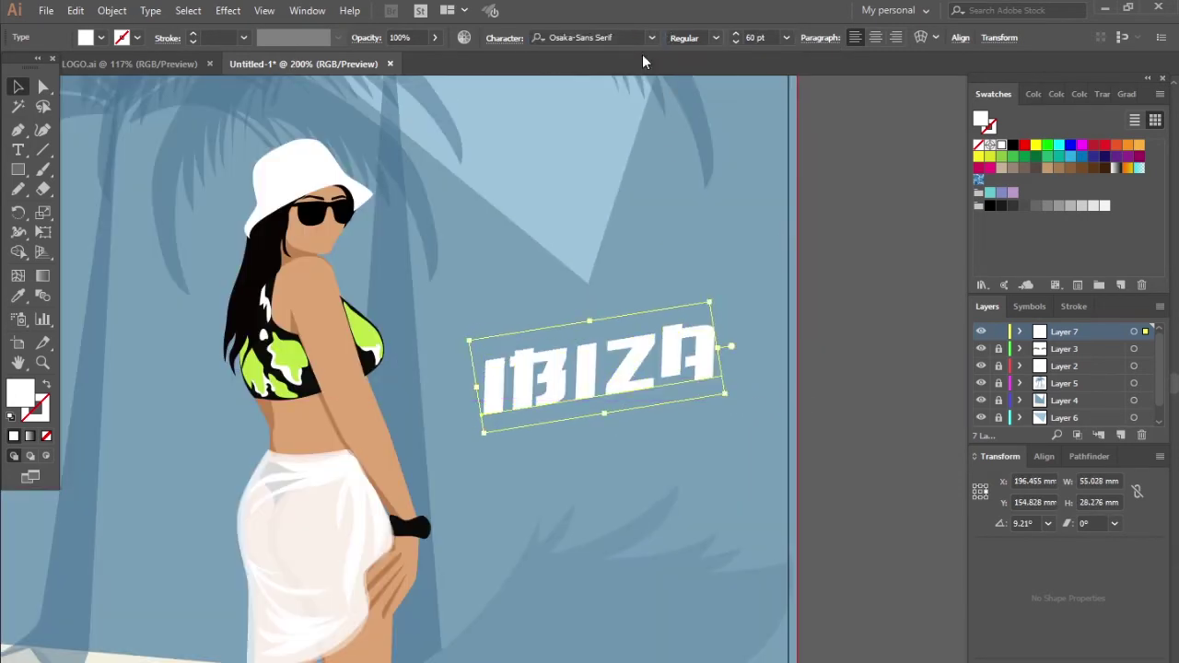
- Browse the font list and set IBIZA in Britannic Bold
left_click(651, 38)
mouse_move(836, 281)
left_mouse_down()
mouse_move(837, 403)
mouse_move(836, 92)
left_mouse_up()
scroll(836, 403, "down", 1)
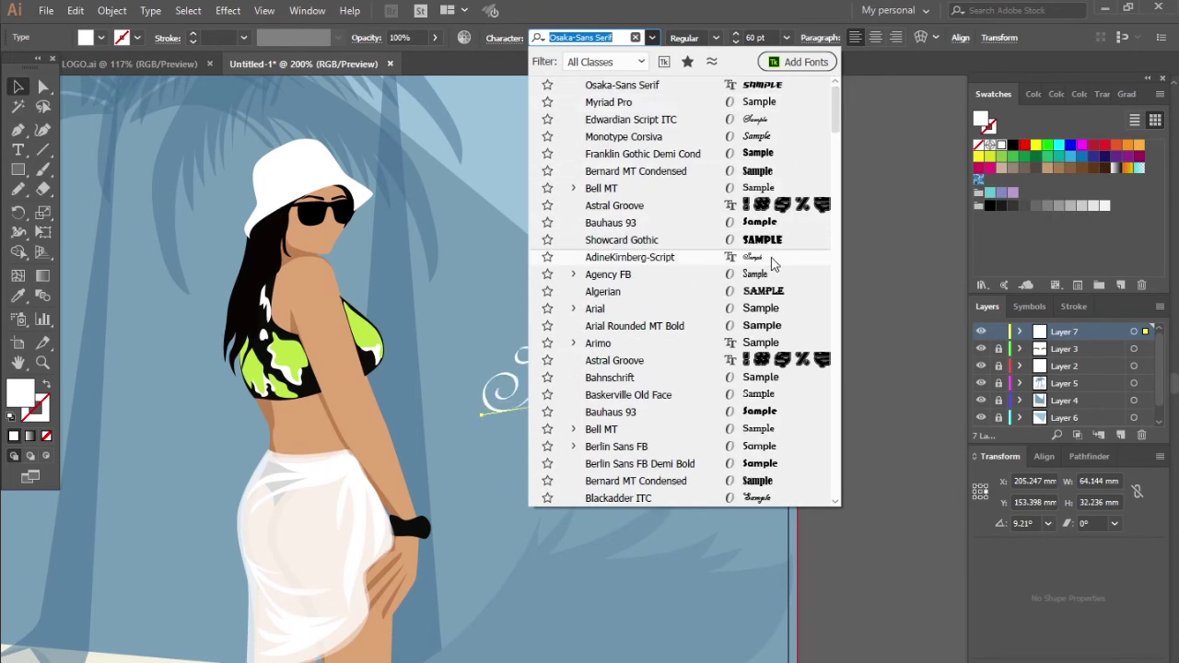
scroll(792, 305, "down", 2)
scroll(783, 368, "down", 2)
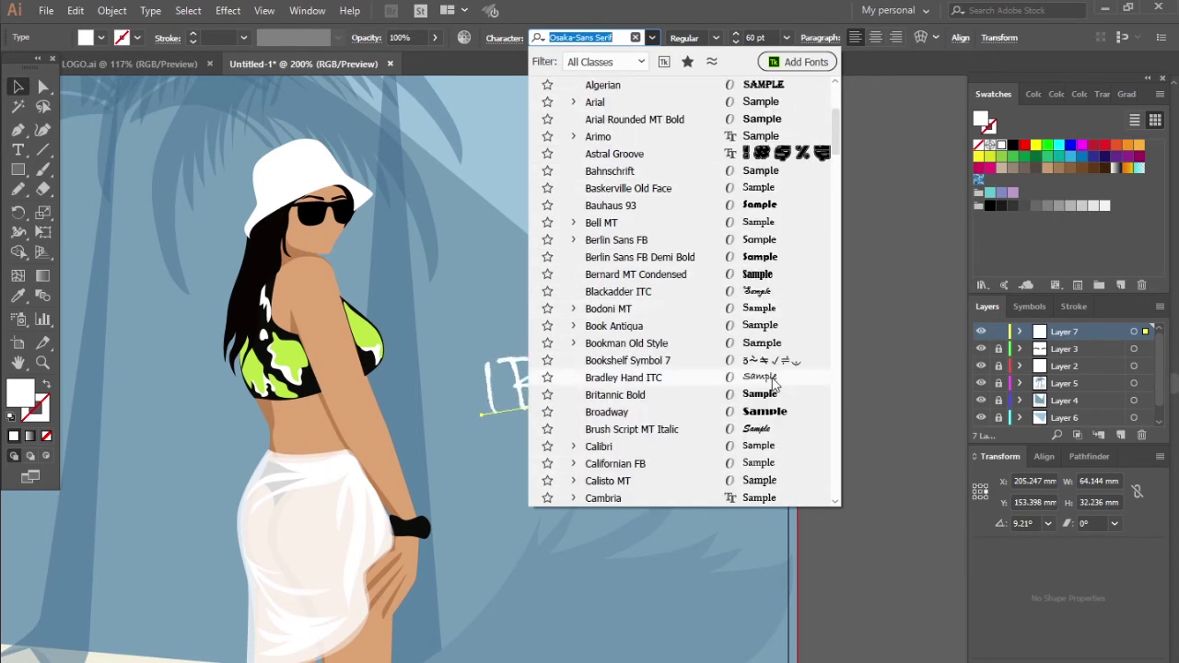
left_click(735, 394)
key("ctrl+minus")
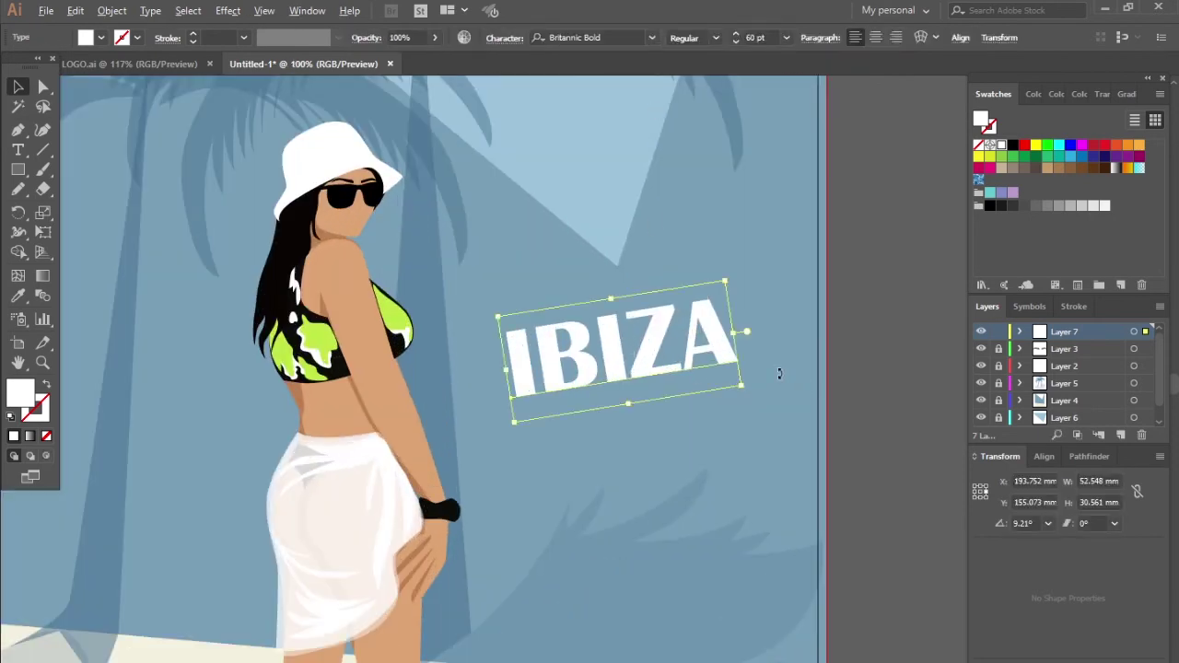
key("ctrl+0")
key("ctrl+1")
- Browse the font list again to set IBIZA in Ink Free
left_click(651, 37)
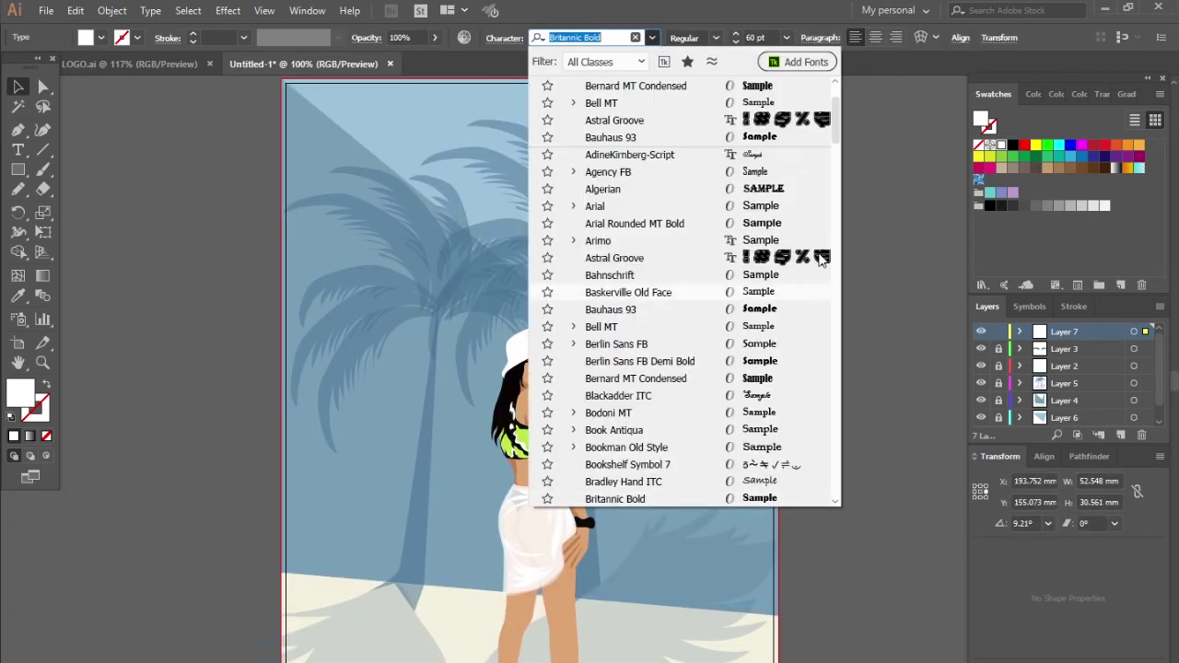
left_click_drag(835, 88, 835, 279)
scroll(690, 442, "up", 1)
scroll(755, 446, "up", 1)
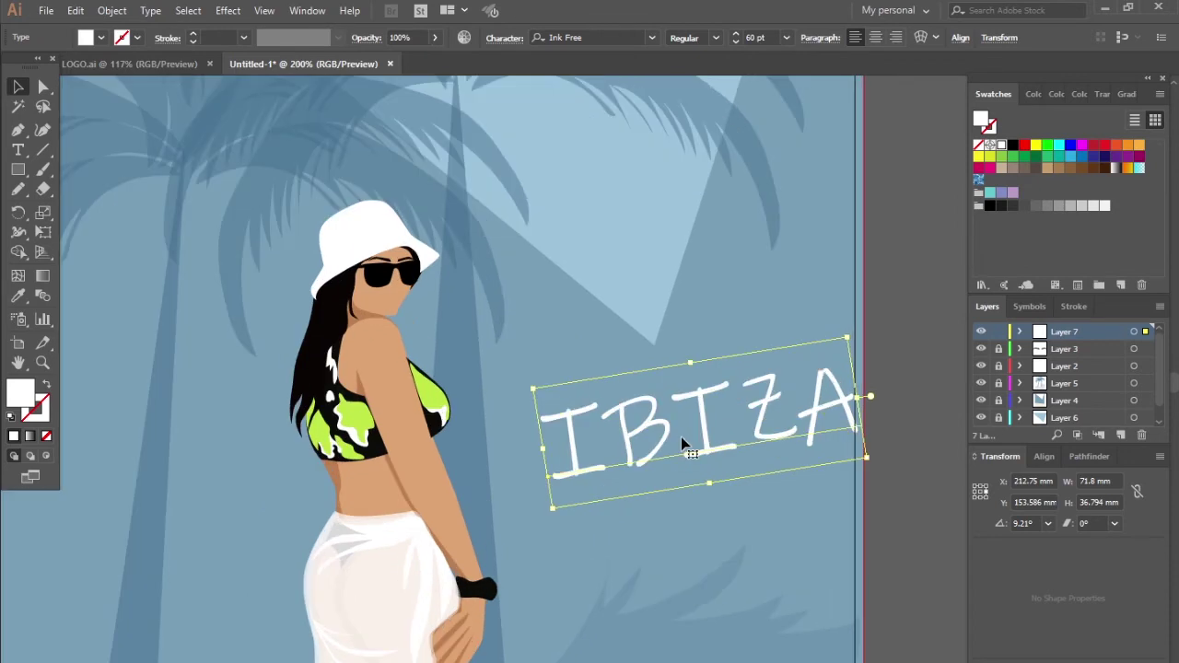
scroll(657, 420, "up", 1)
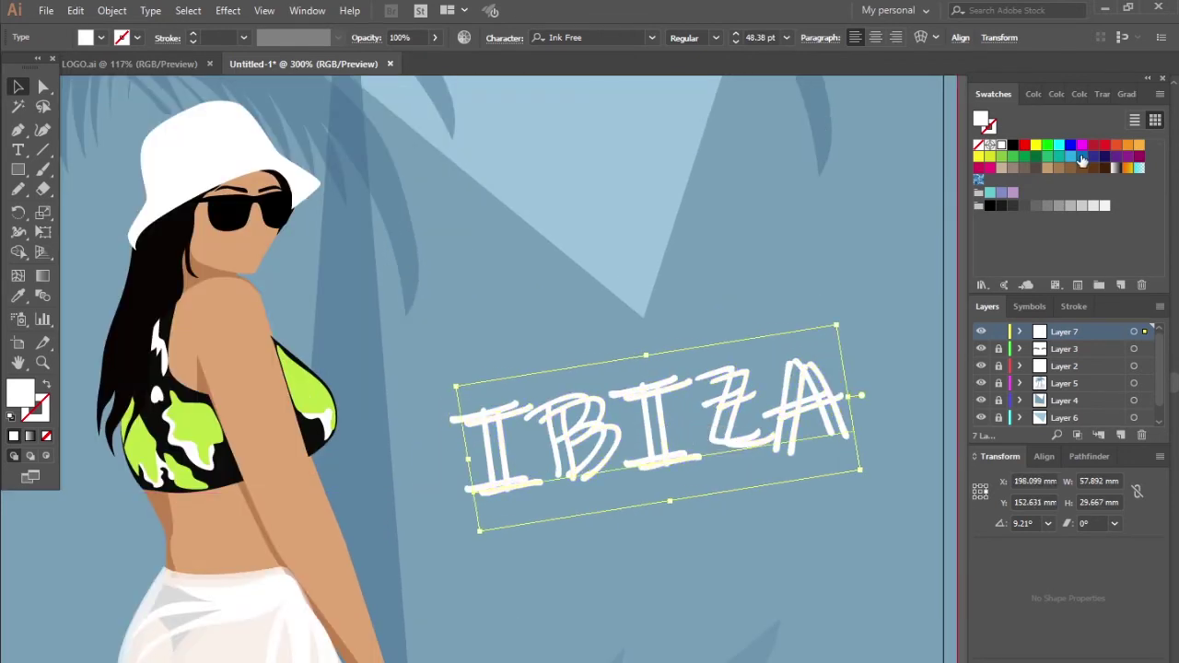
- Bring the white IBIZA in front of its blue copy, nudging the blue copy as a shadow
right_click(650, 448)
left_click(885, 434)
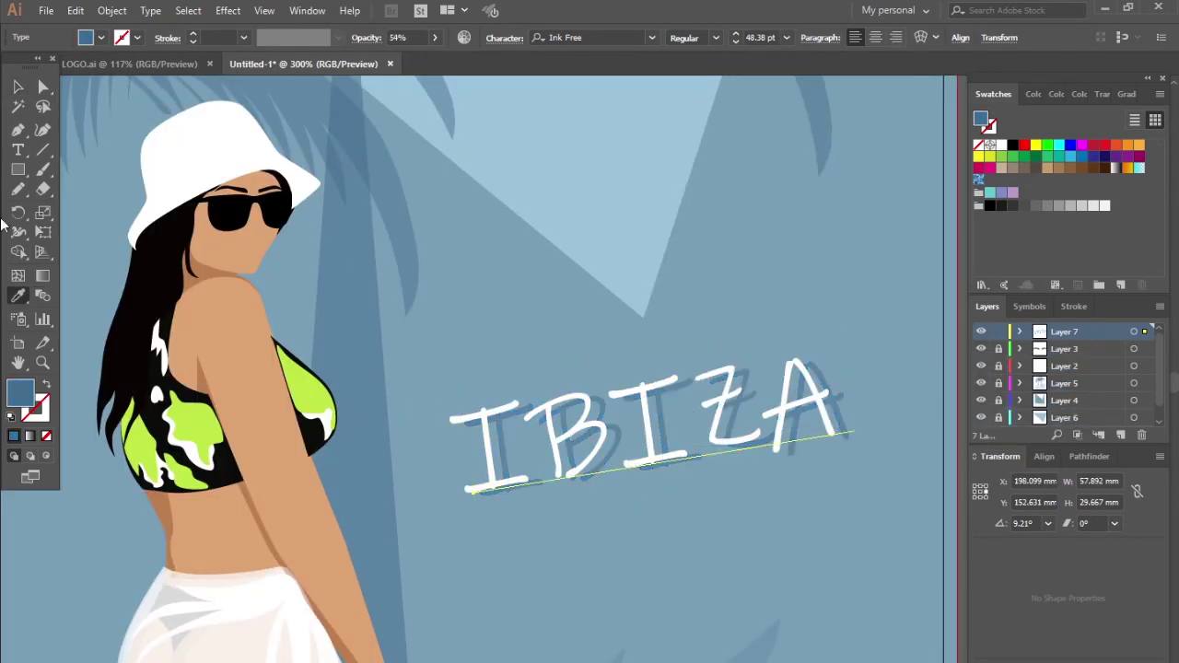
left_click(661, 416)
left_click(847, 415)
left_click_drag(847, 415, 837, 424)
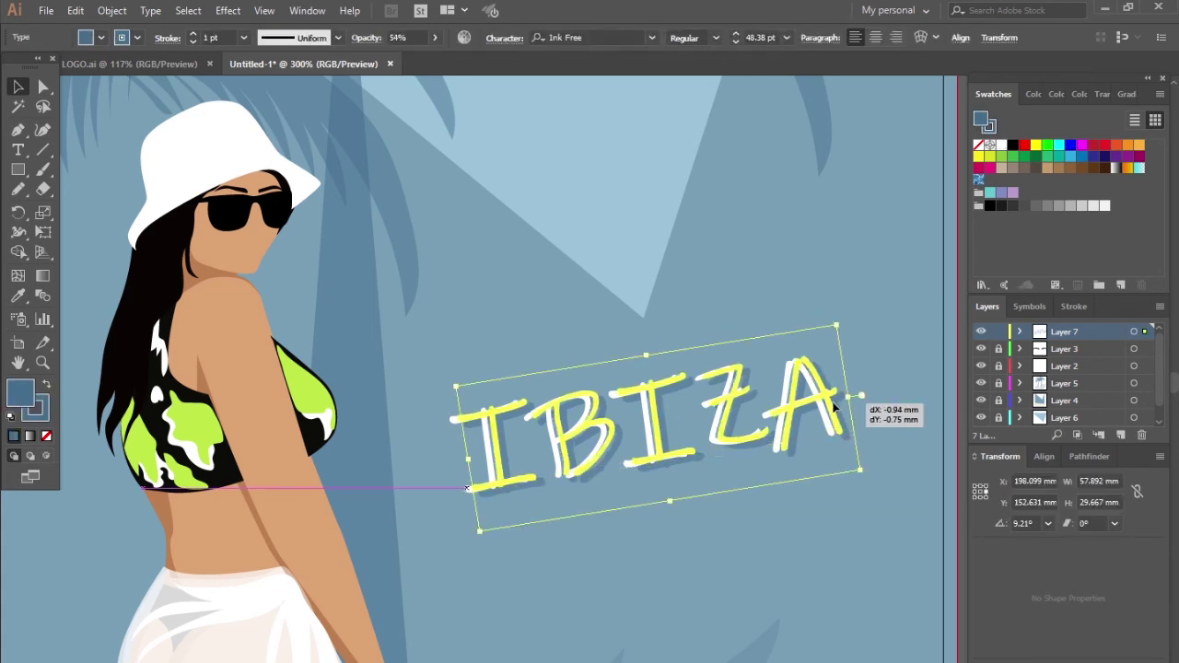
- Apply a 2-pixel Gaussian Blur to the white IBIZA text
left_click(721, 416)
left_click(227, 10)
left_click(482, 285)
left_click(741, 418)
left_click_drag(797, 381, 780, 385)
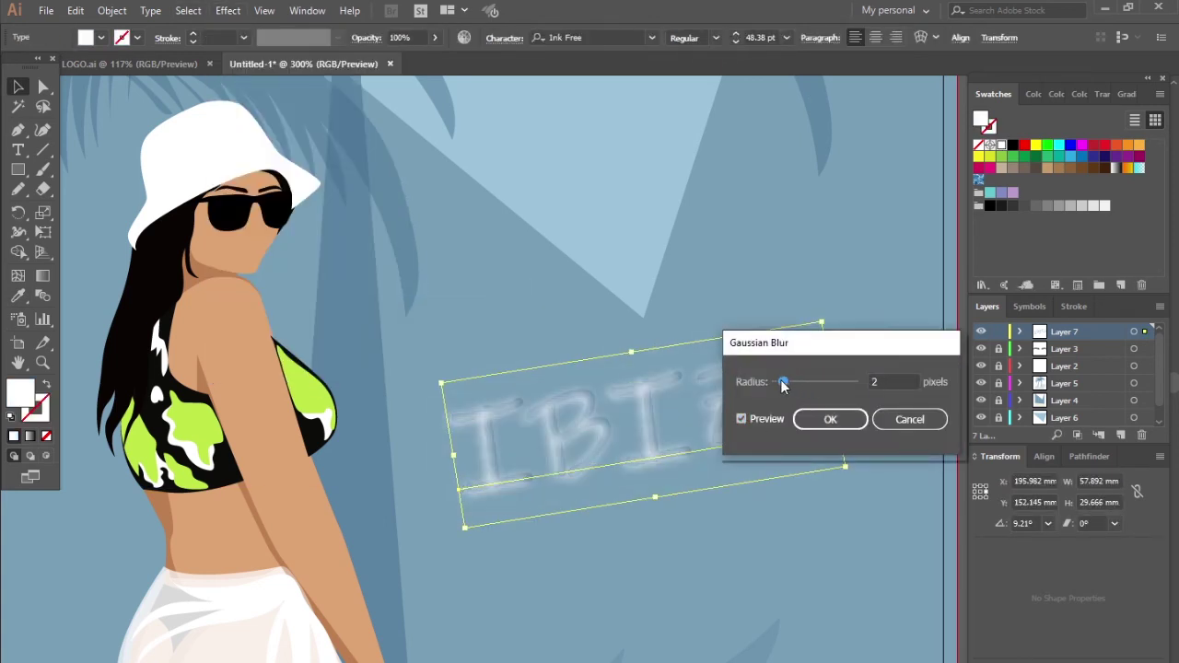
left_click(806, 419)
- Pull a copy off the blurred IBIZA and recolour it white, then undo those edits
left_click_drag(663, 421, 671, 502)
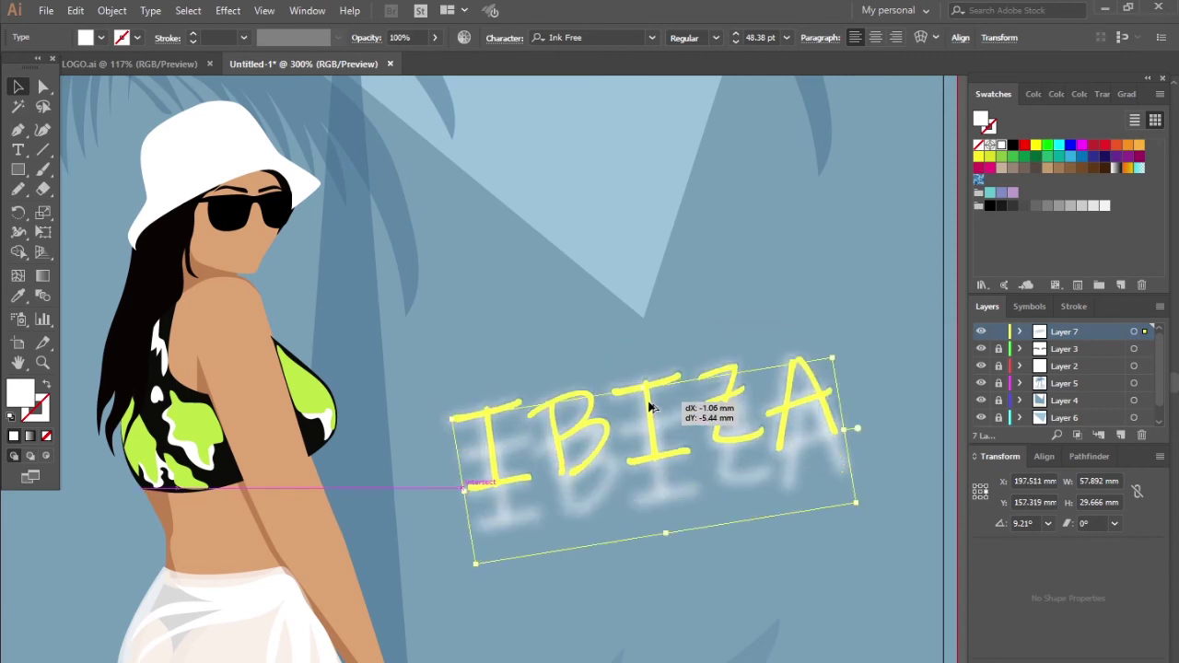
mouse_move(672, 502)
left_mouse_down()
mouse_move(650, 486)
mouse_move(711, 516)
left_mouse_up()
left_click(1007, 143)
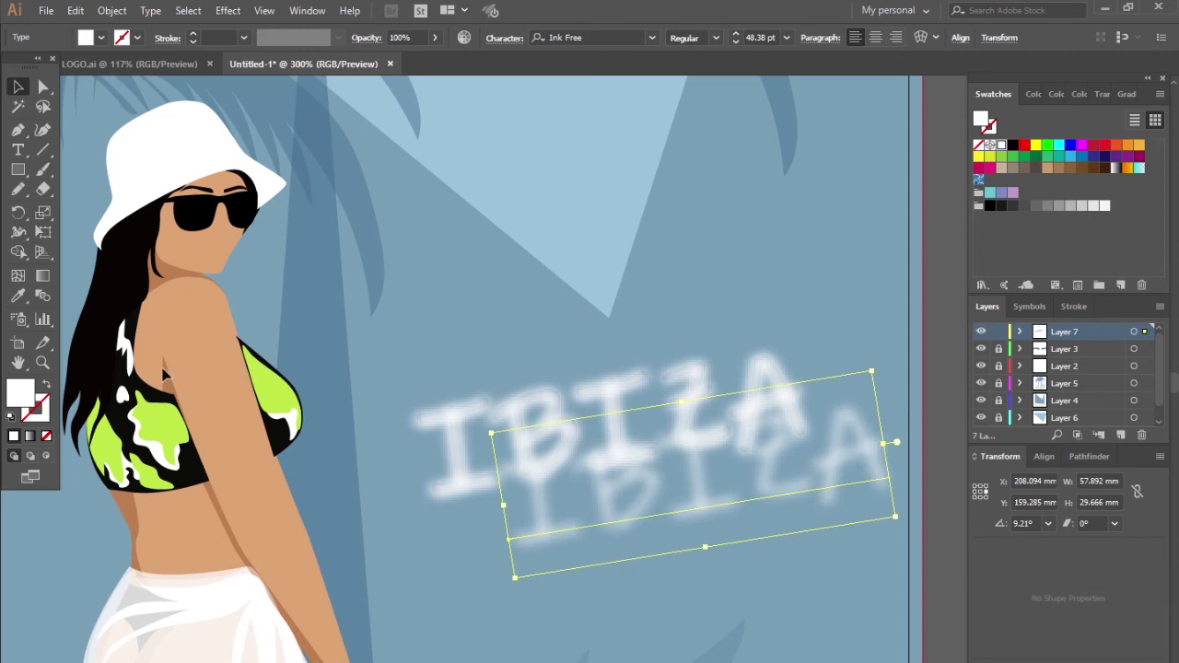
left_click(228, 11)
key("Escape")
key("ctrl+minus")
key("ctrl+z")
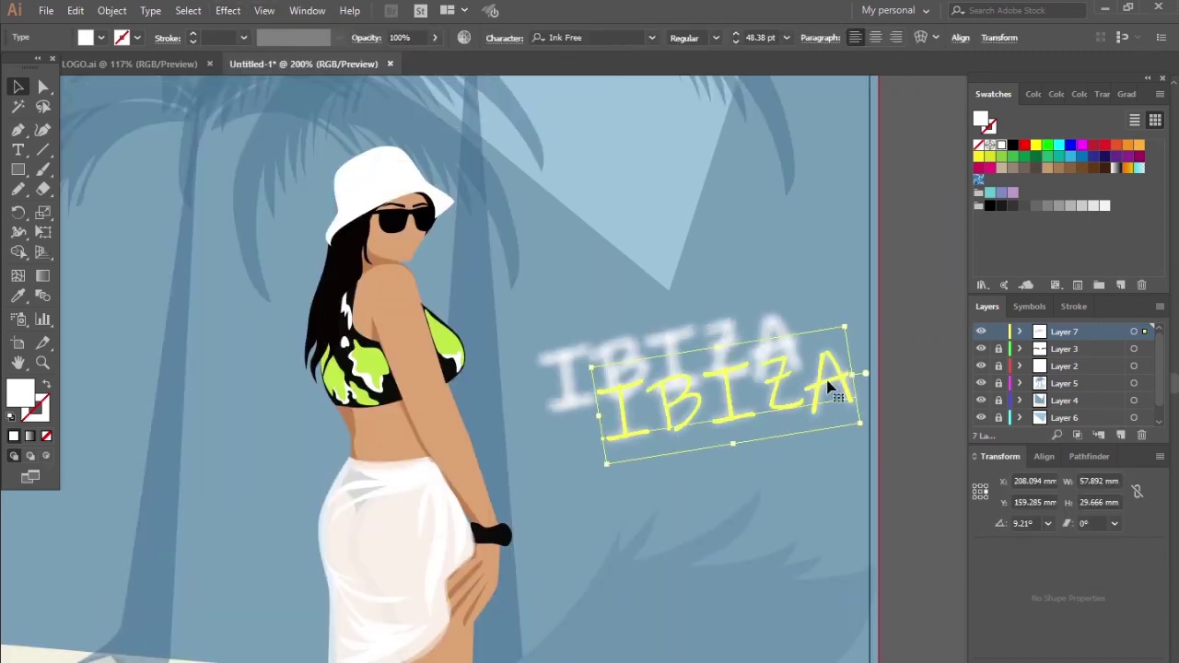
key("ctrl+z")
key("ctrl+shift+z")
key("ctrl+shift+z")
- Position the blurred IBIZA copy behind the crisp text, with the Transparency panel open
left_click_drag(700, 475, 782, 433)
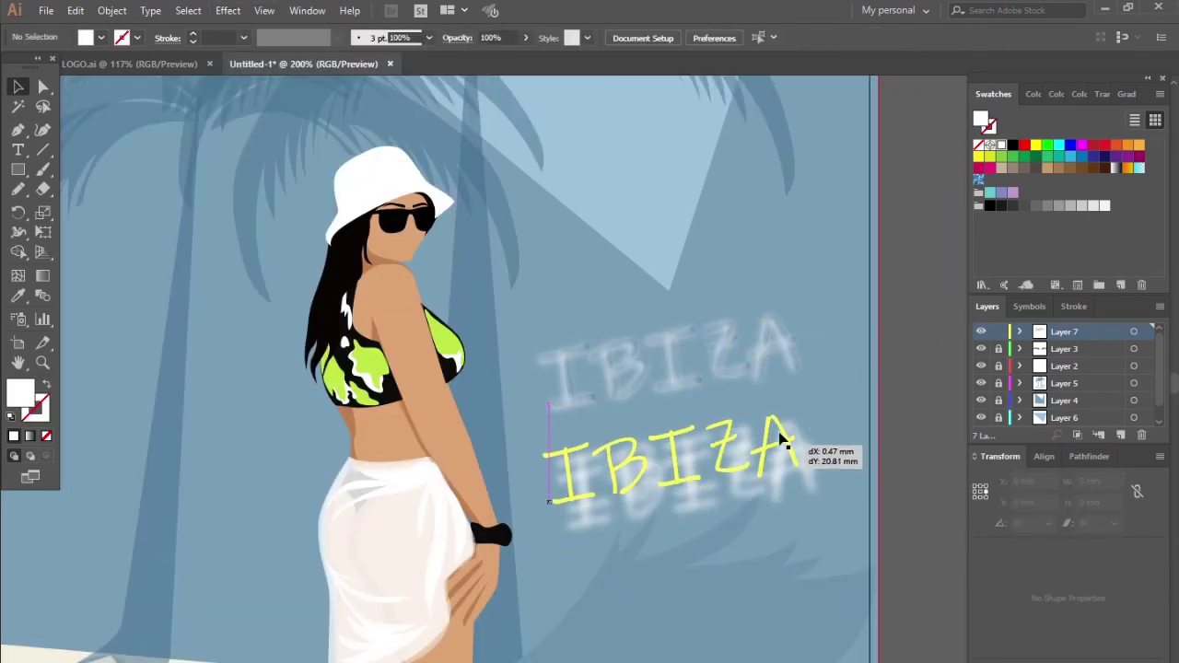
key("ctrl+F9")
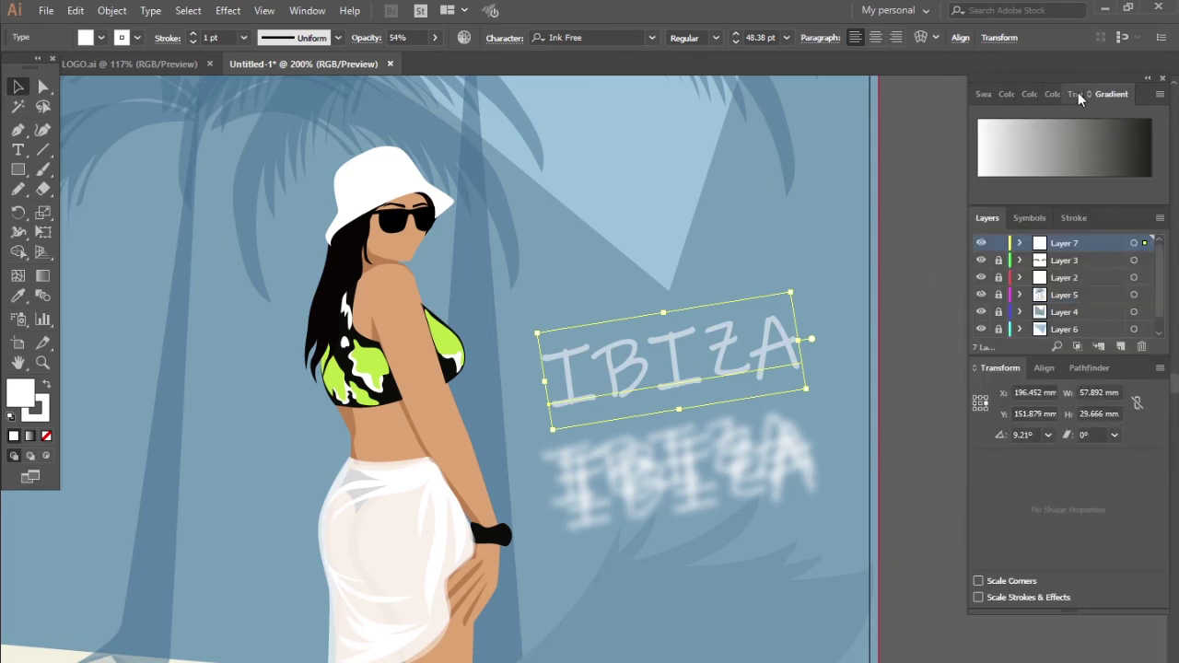
key("ctrl+shift+F10")
left_click_drag(862, 247, 862, 246)
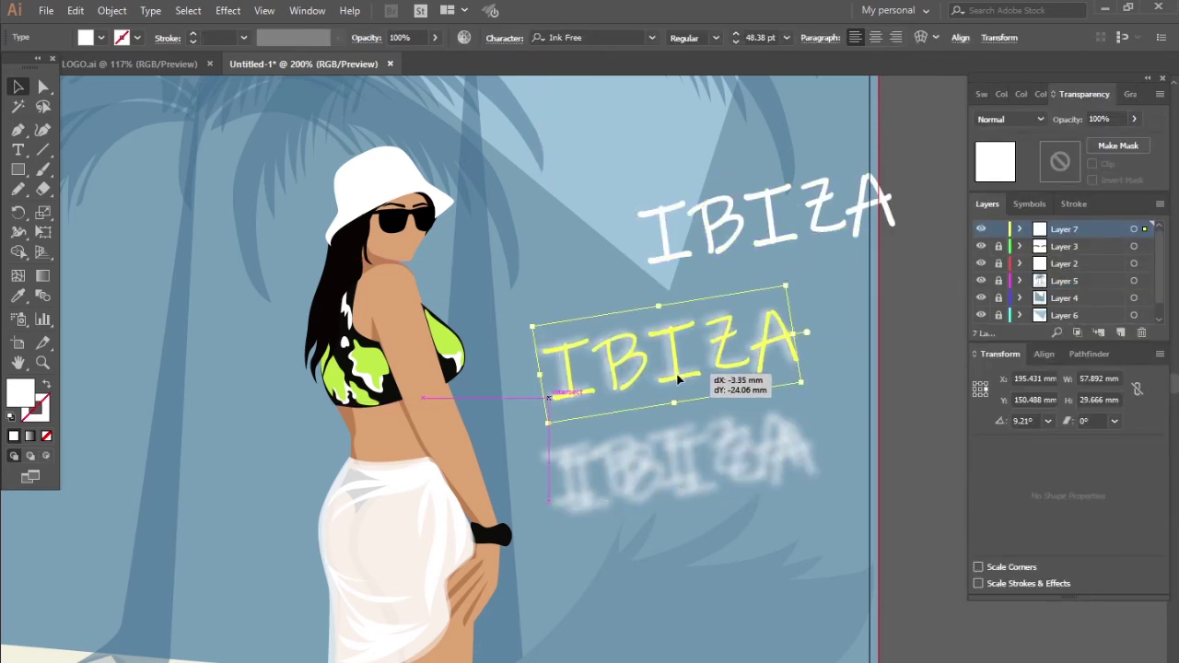
left_click_drag(676, 364, 709, 484)
left_click_drag(712, 363, 663, 366)
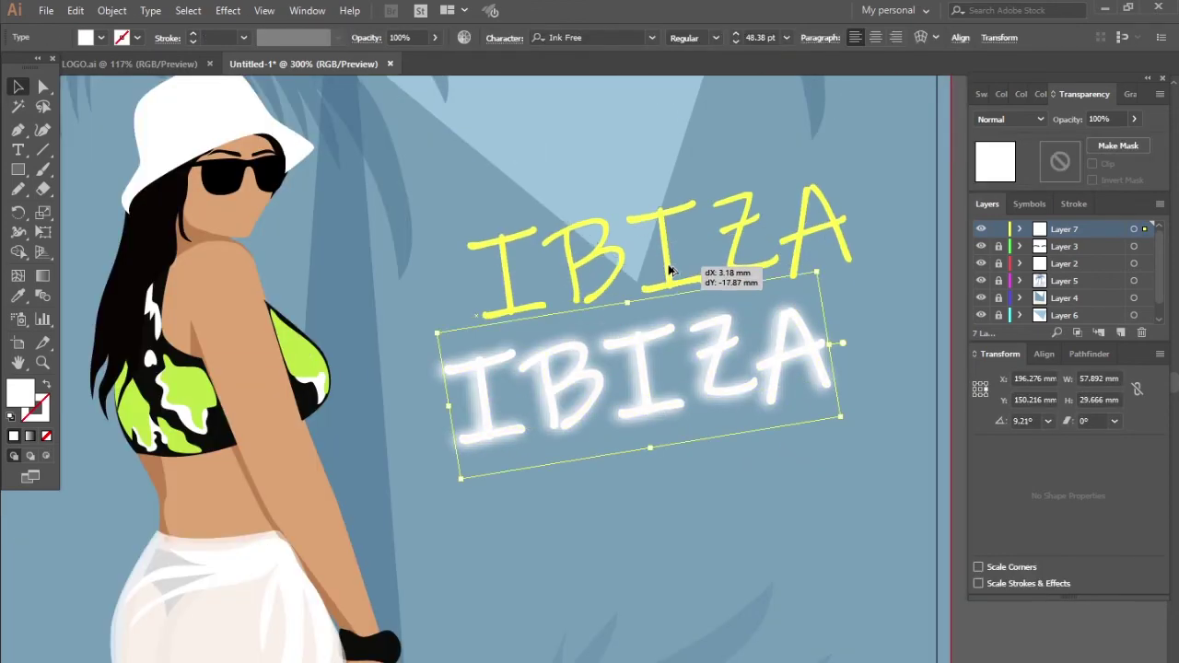
left_click_drag(669, 269, 651, 444)
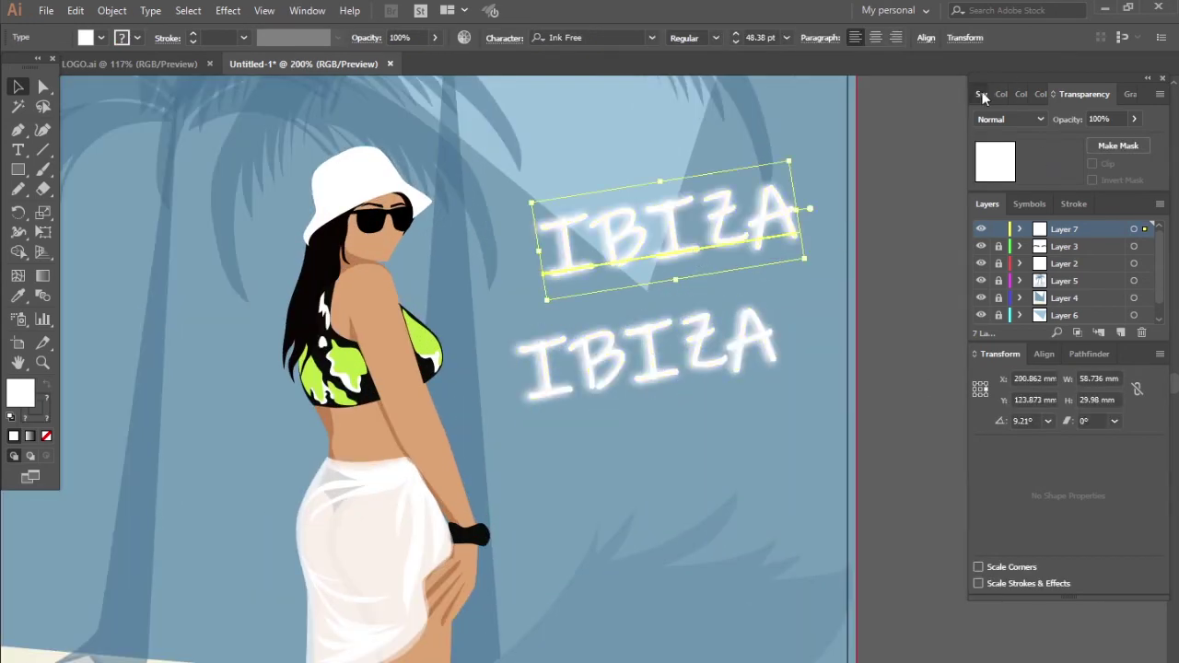
- Make the IBIZA text teal with Stroke None, then add a new Layer 8
left_click(981, 94)
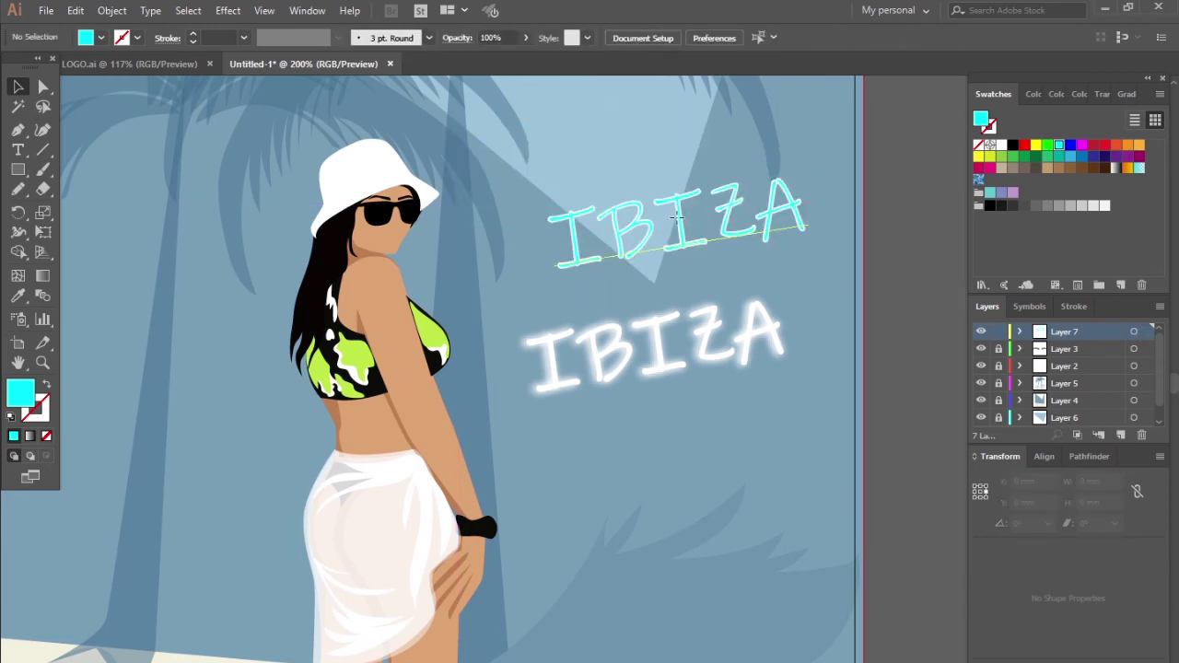
left_click(675, 215)
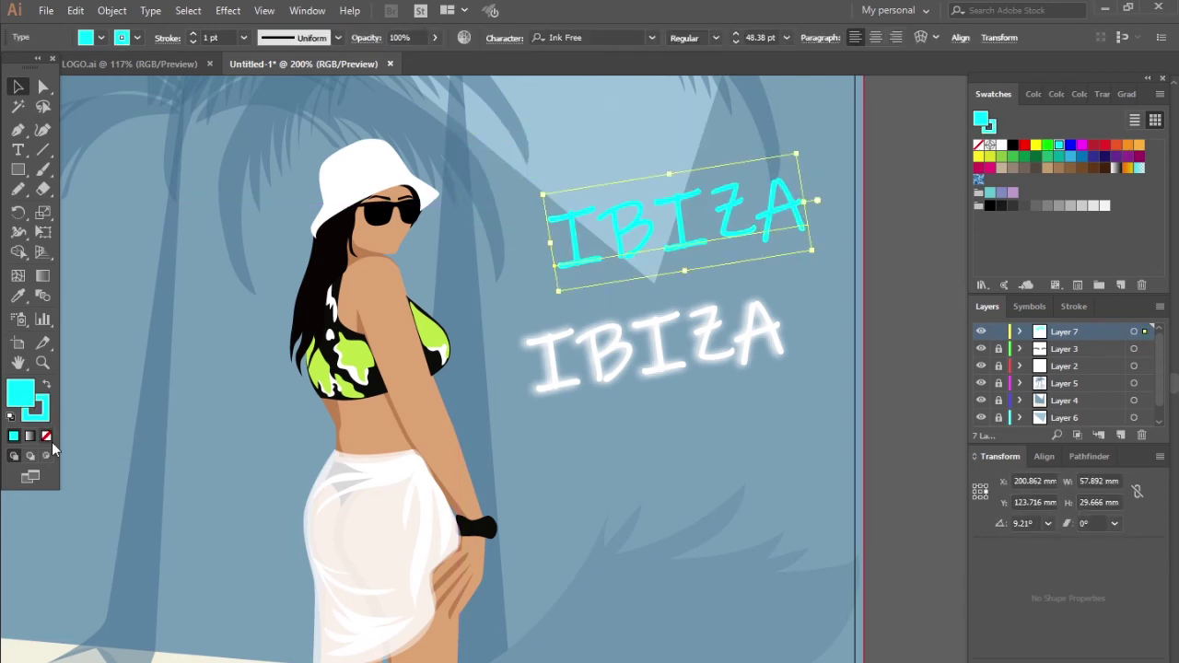
left_click(48, 435)
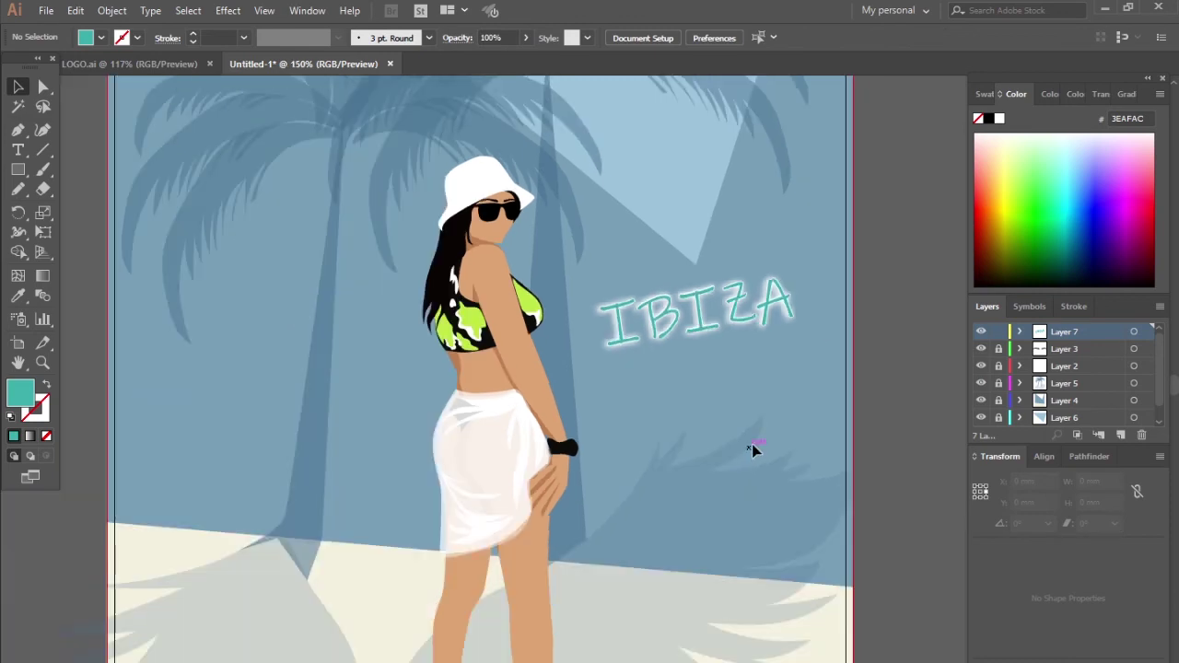
key("ctrl+minus")
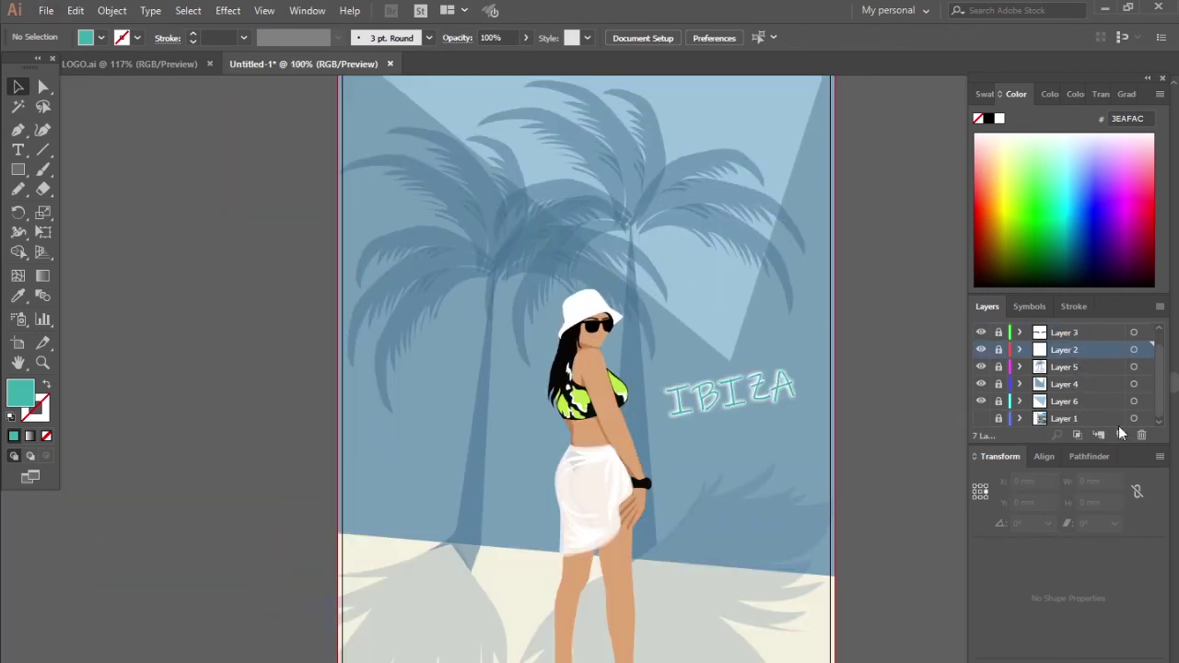
left_click(1121, 434)
key("ctrl+plus")
- Draw two light-grey pencil shading shapes on the hat and brim
key("i")
left_click(983, 96)
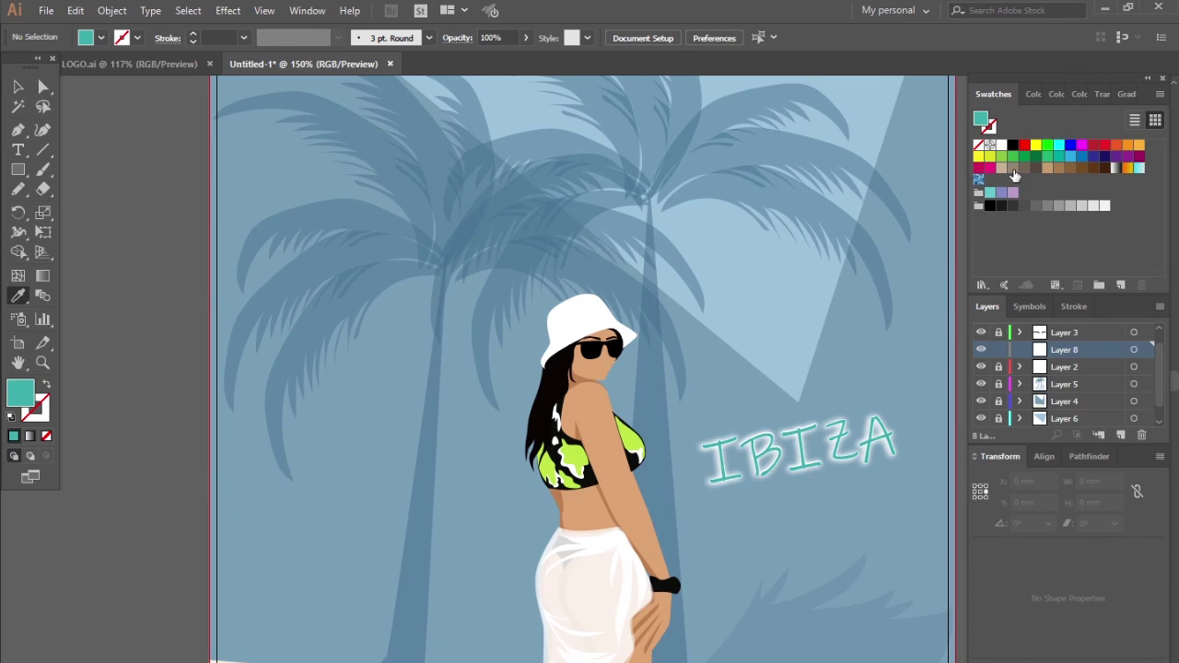
left_click(1081, 205)
key("ctrl+plus")
key("ctrl+plus")
key("n")
key("ctrl+plus")
key("ctrl+plus")
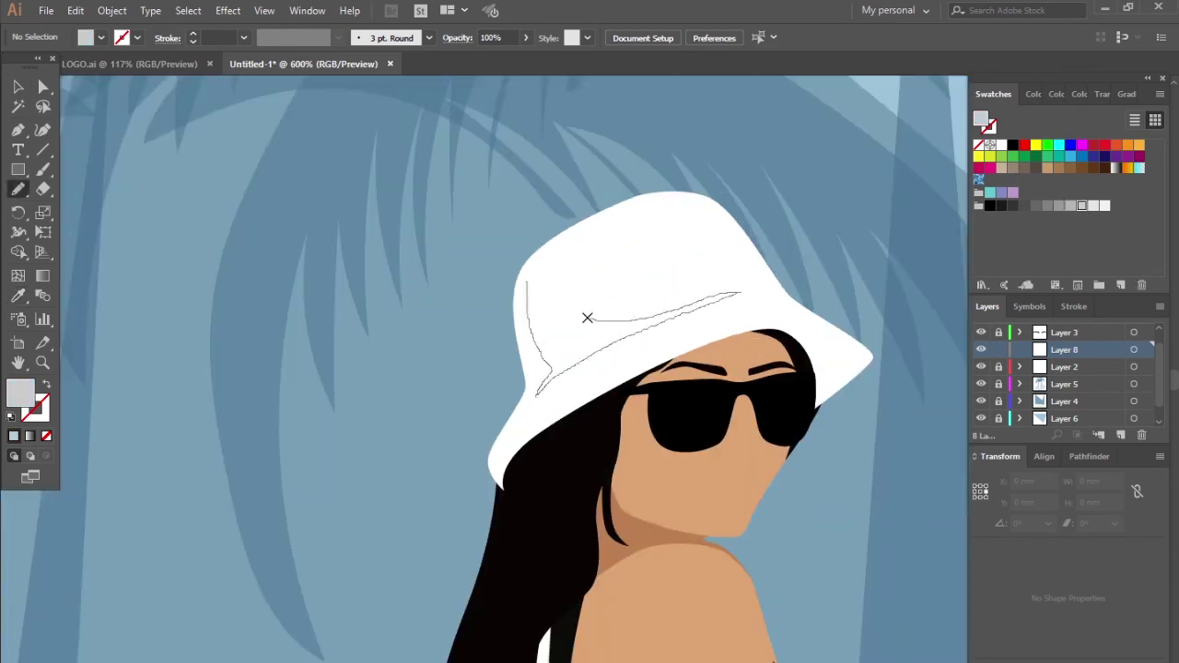
left_click_drag(588, 317, 527, 276)
key("ctrl+plus")
left_click_drag(755, 373, 784, 458)
key("ctrl+minus")
key("ctrl+minus")
key("ctrl+minus")
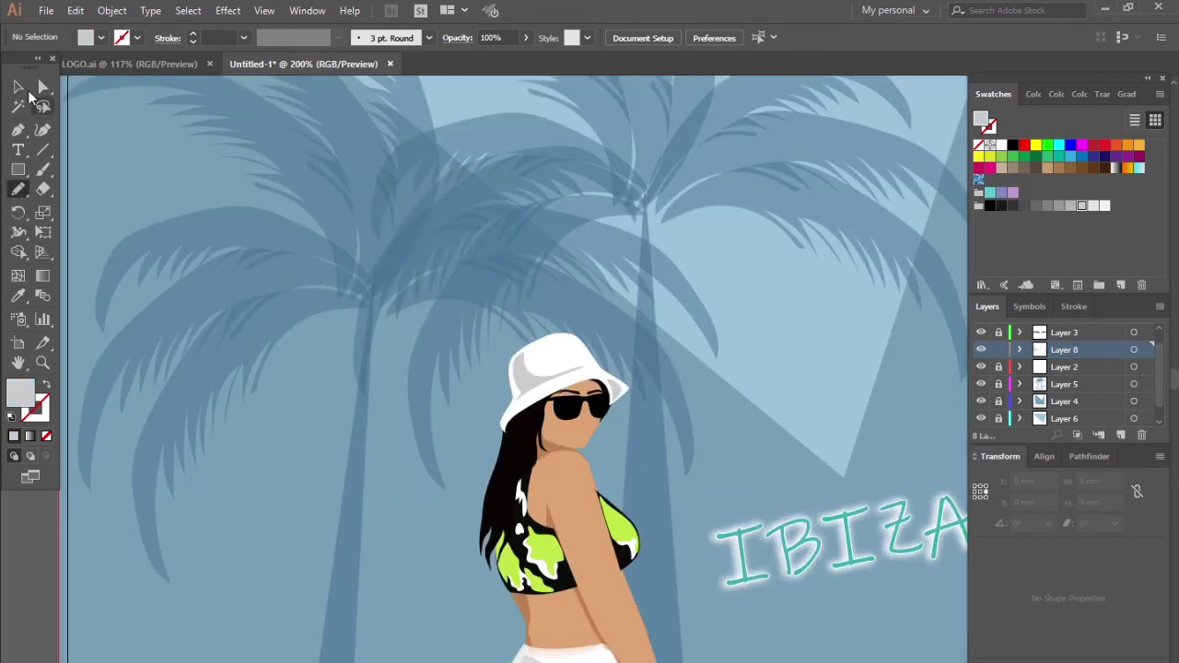
- Set the two grey hat shading shapes to 50% opacity
key("ctrl+a")
left_click(1102, 94)
left_click(1133, 120)
key("ctrl+minus")
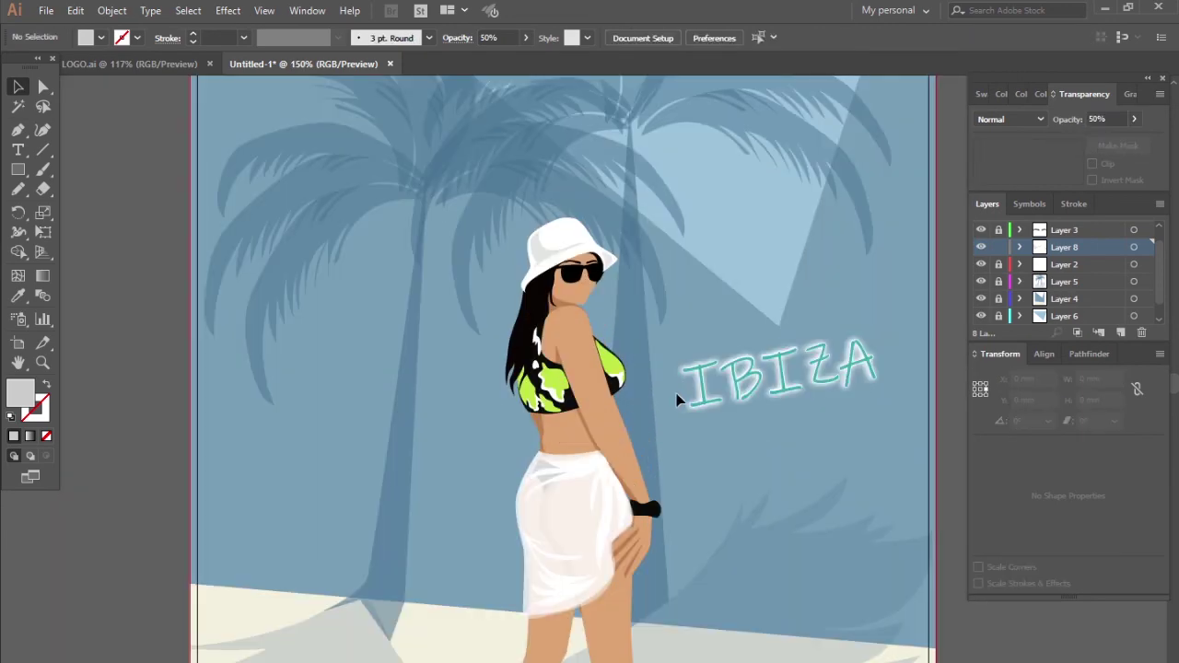
key("ctrl+minus")
scroll(682, 513, "up", 5)
- Lower the skirt's opacity to 53%
left_click(599, 460)
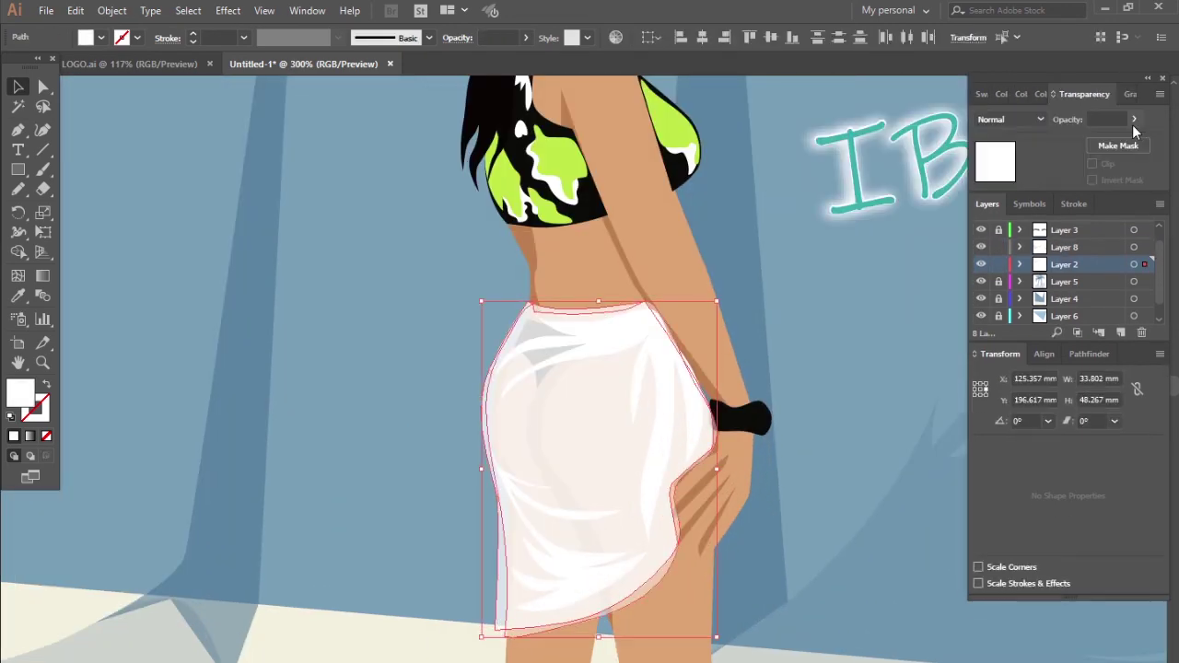
left_click(445, 342)
key("ctrl+0")
key("ctrl+minus")
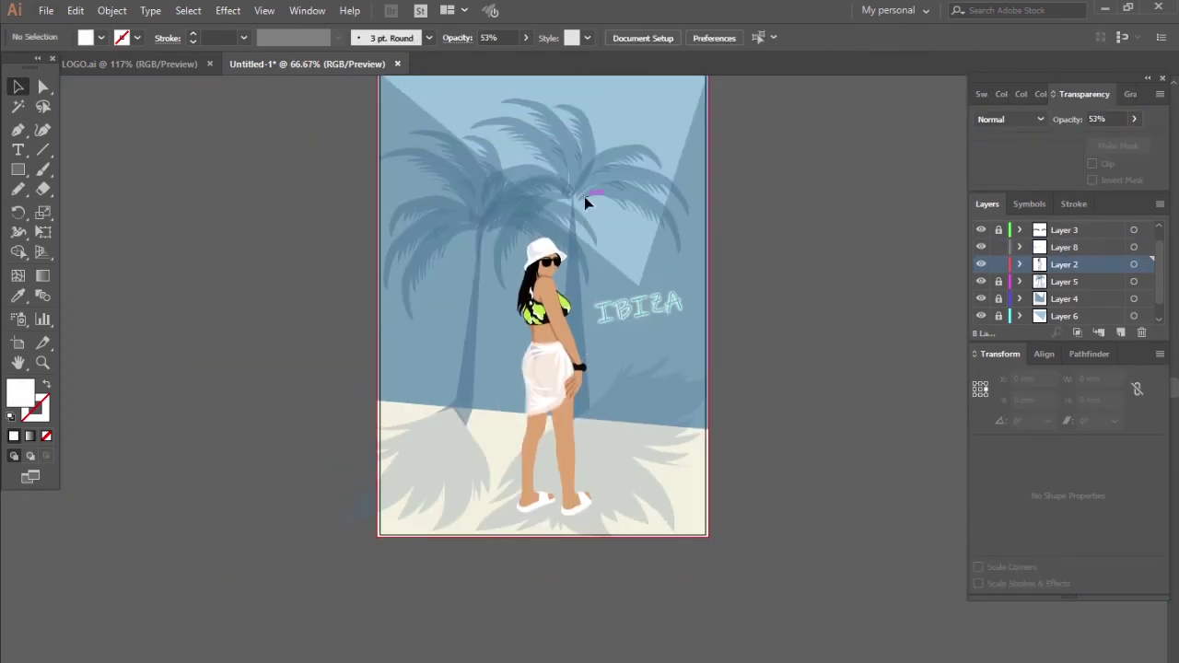
scroll(497, 281, "up", 2)
scroll(596, 328, "up", 1)
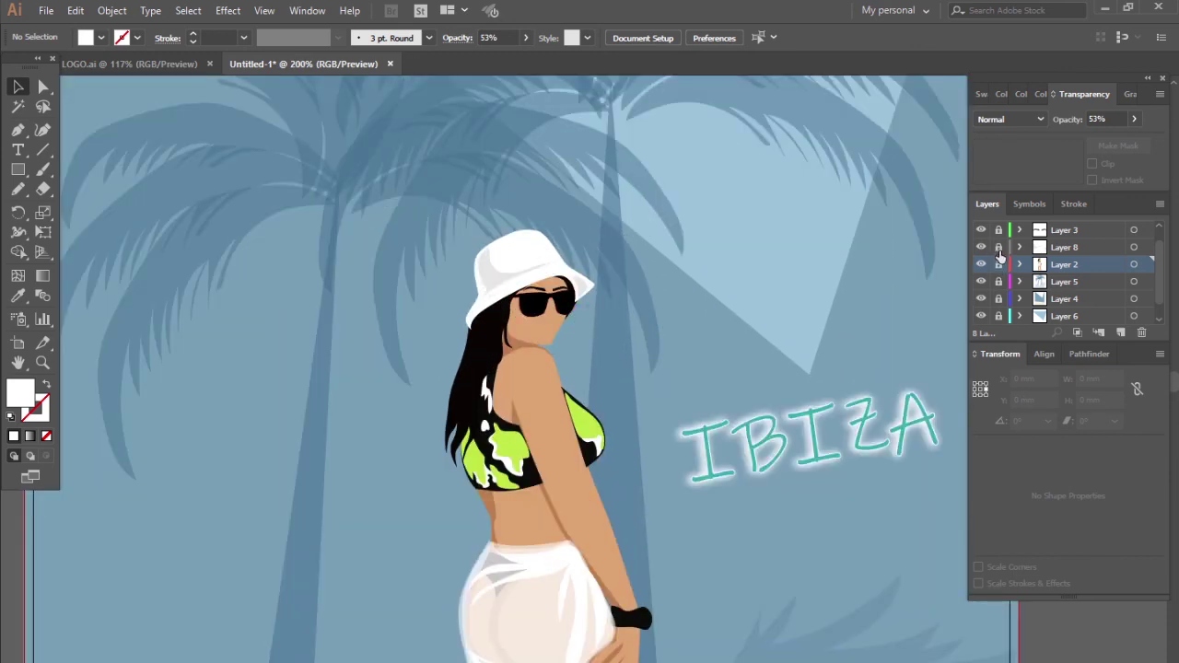
- Hide the illustration layers to reveal the photo and choose a dark red Pencil fill
left_click(981, 298)
left_click(980, 264)
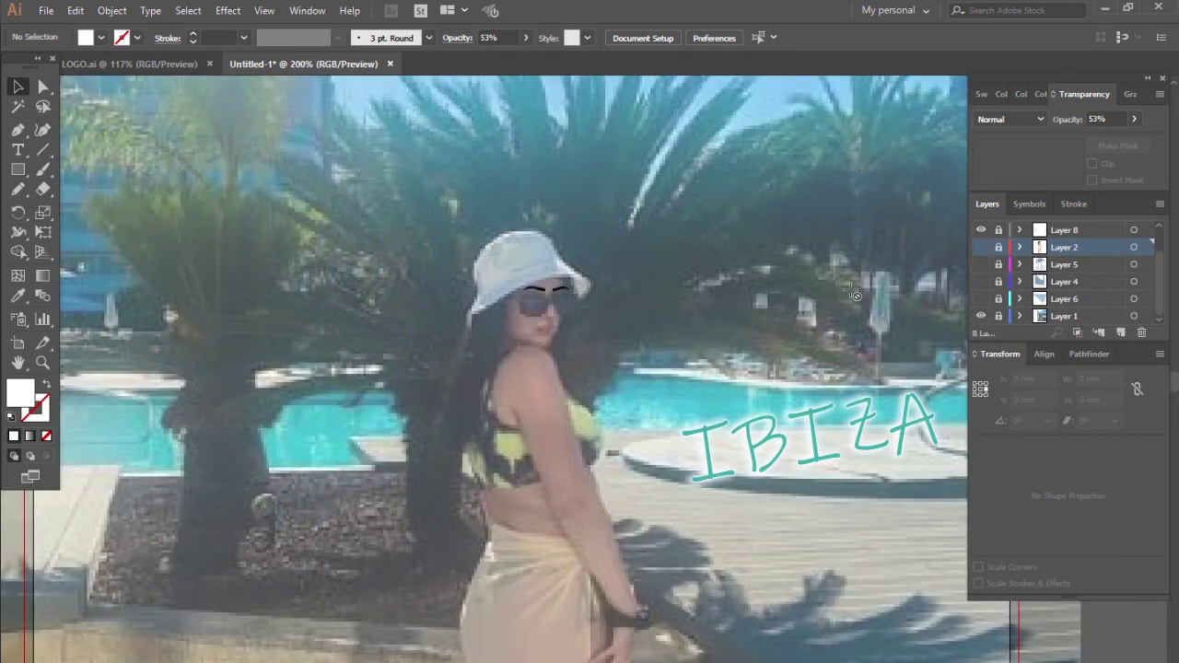
key("ctrl+plus")
key("ctrl+plus")
left_click(18, 188)
left_click(981, 93)
left_click(1024, 145)
double_click(20, 394)
left_click(784, 421)
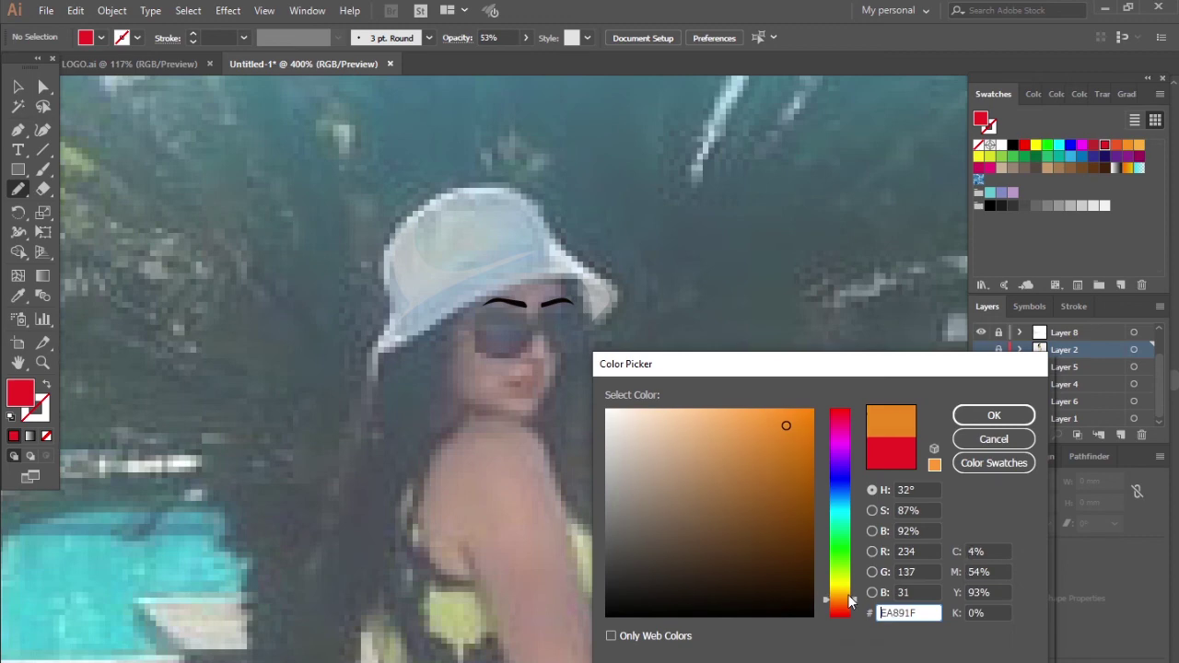
left_click(779, 448)
key("Return")
- Trace the red lips over the photo's mouth and show the figure layer again
key("ctrl+plus")
key("ctrl+plus")
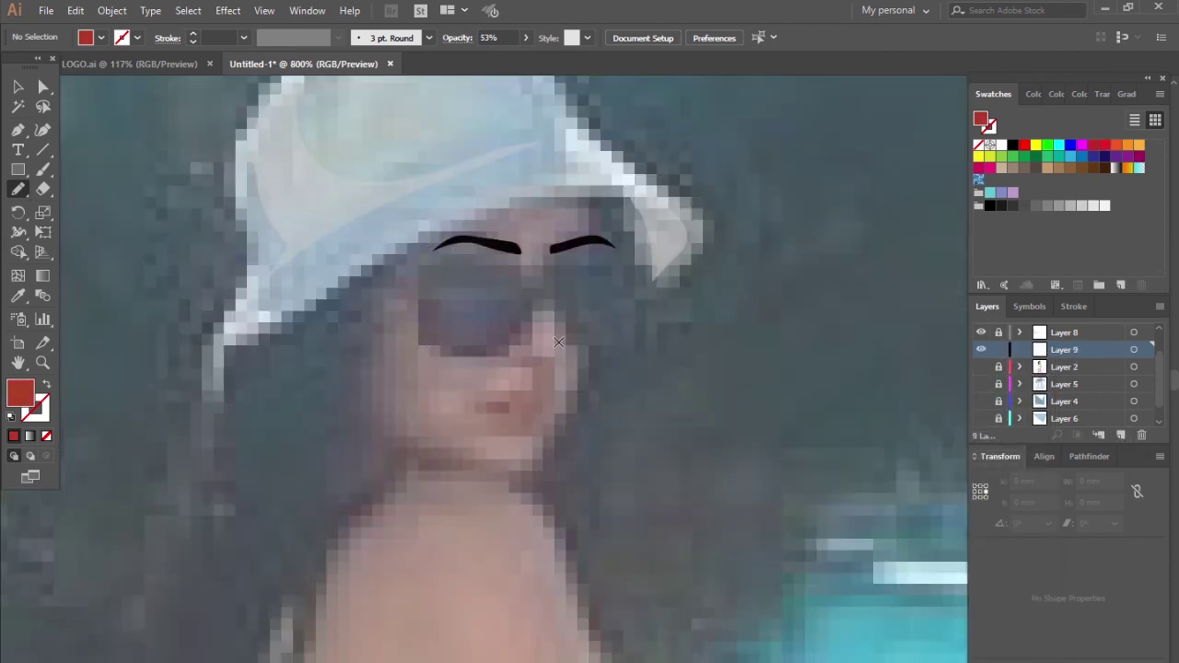
key("ctrl+plus")
key("ctrl+plus")
key("ctrl+plus")
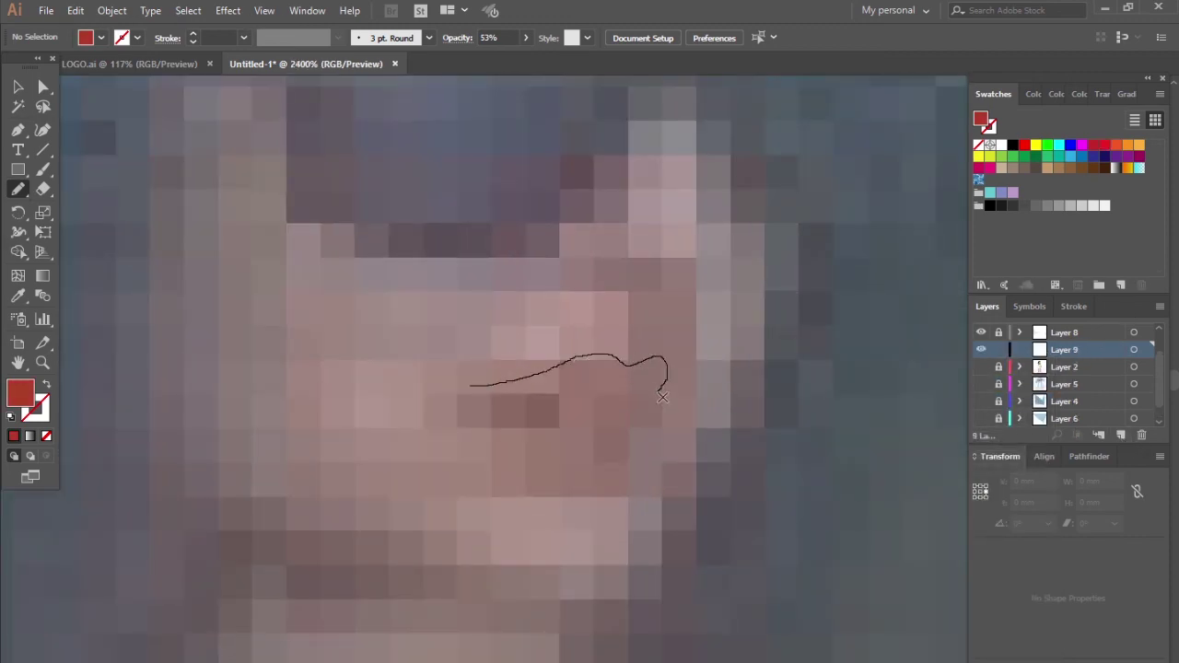
left_click_drag(471, 391, 470, 389)
key("ctrl+minus")
key("ctrl+minus")
key("ctrl+minus")
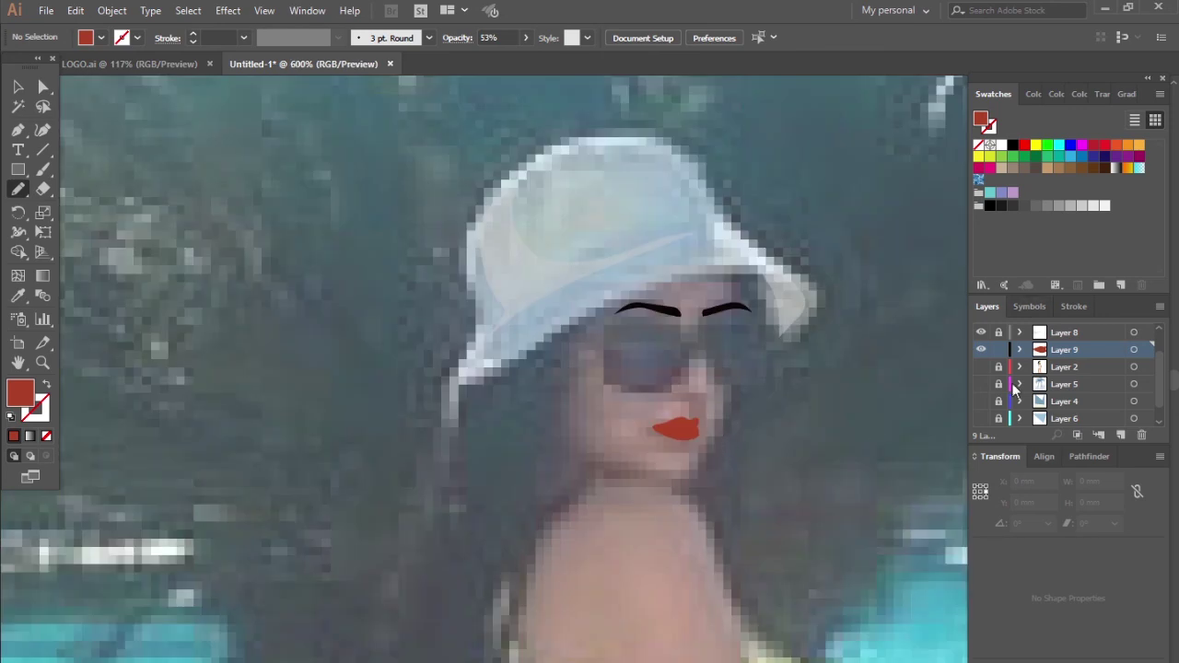
left_click(979, 366)
key("ctrl+plus")
key("ctrl+plus")
key("ctrl+plus")
key("v")
left_click(553, 318)
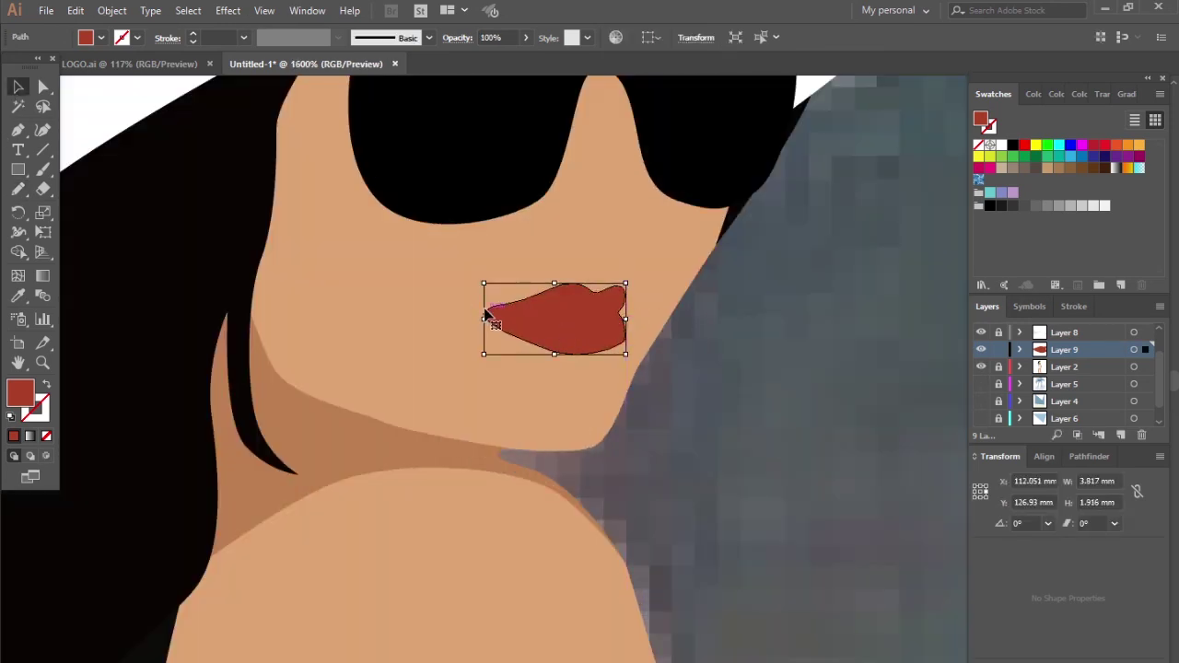
key("ctrl+plus")
- Zoom out over the whole scene and hide the reference photo layer
key("ctrl+minus")
key("ctrl+minus")
key("ctrl+minus")
key("ctrl+minus")
key("ctrl+minus")
key("ctrl+minus")
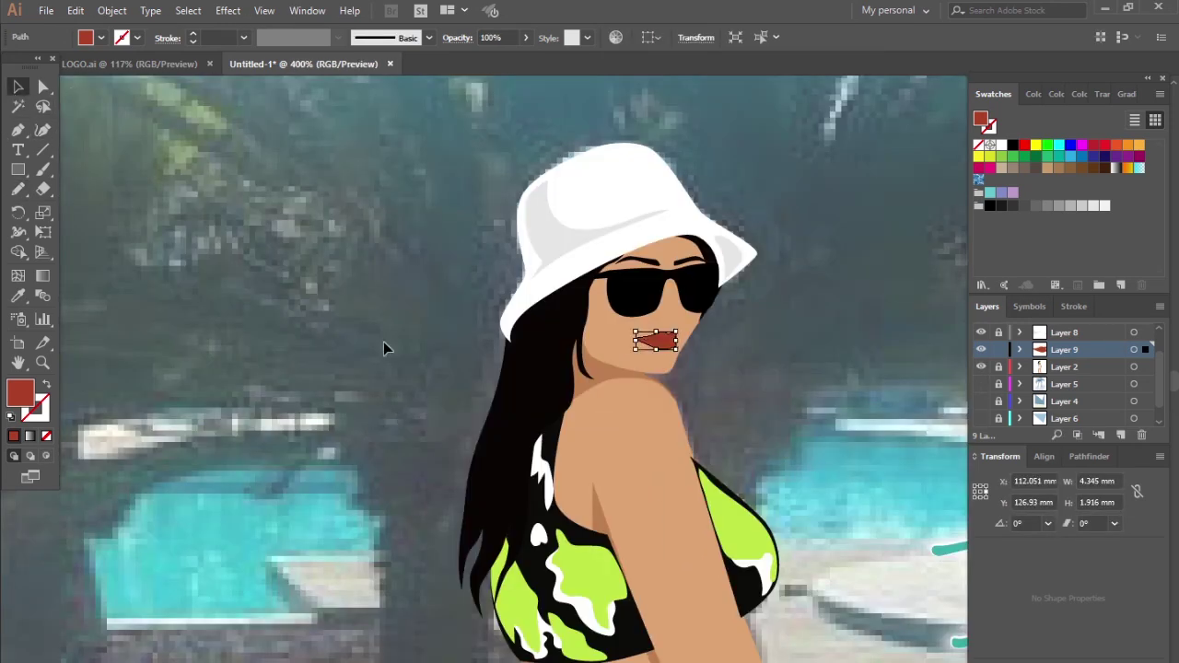
key("ctrl+minus")
key("ctrl+minus")
key("v")
scroll(409, 359, "up", 5)
scroll(543, 405, "up", 2)
scroll(534, 389, "down", 5)
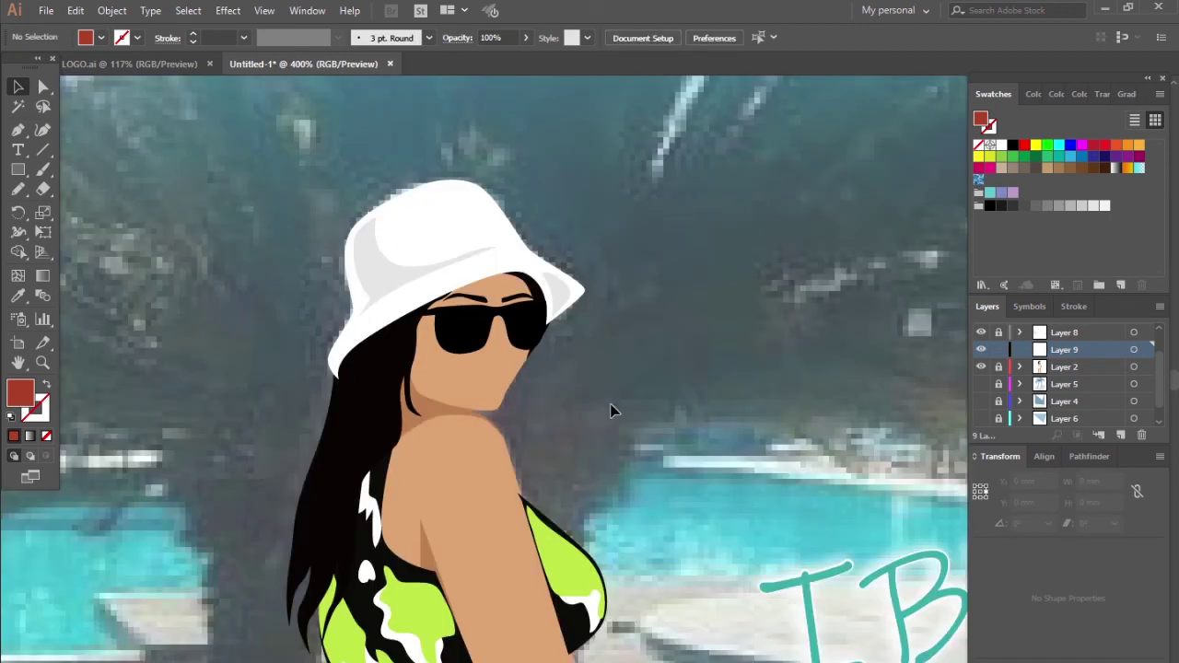
scroll(631, 355, "down", 2)
scroll(631, 348, "down", 3)
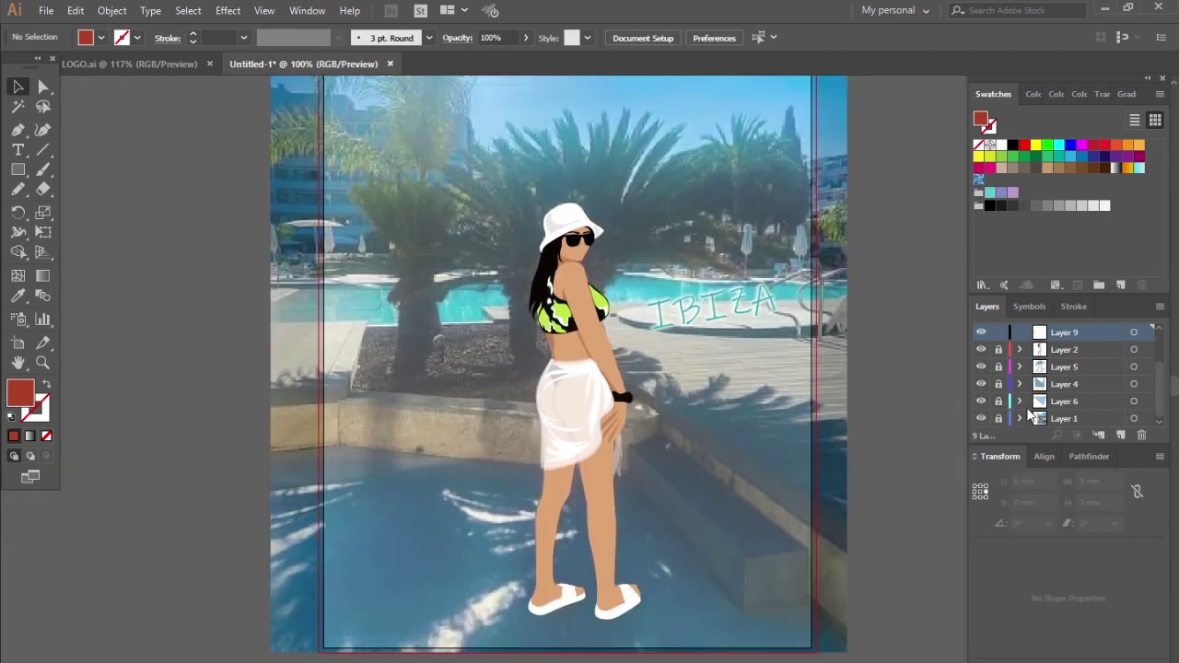
left_click(980, 401)
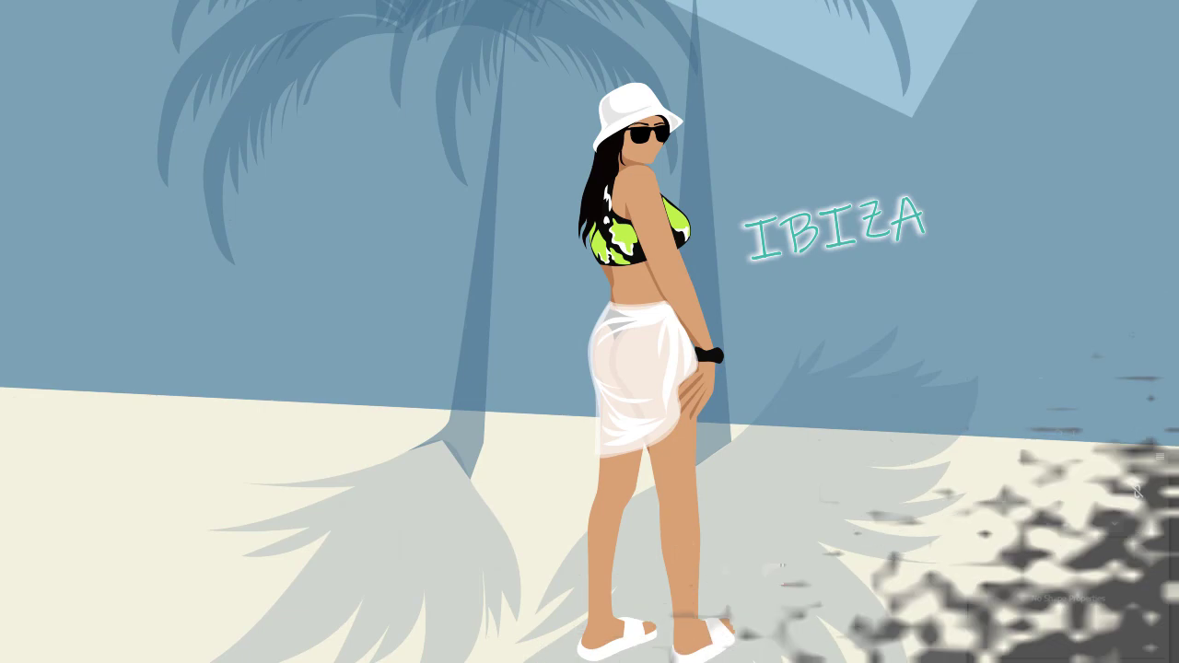